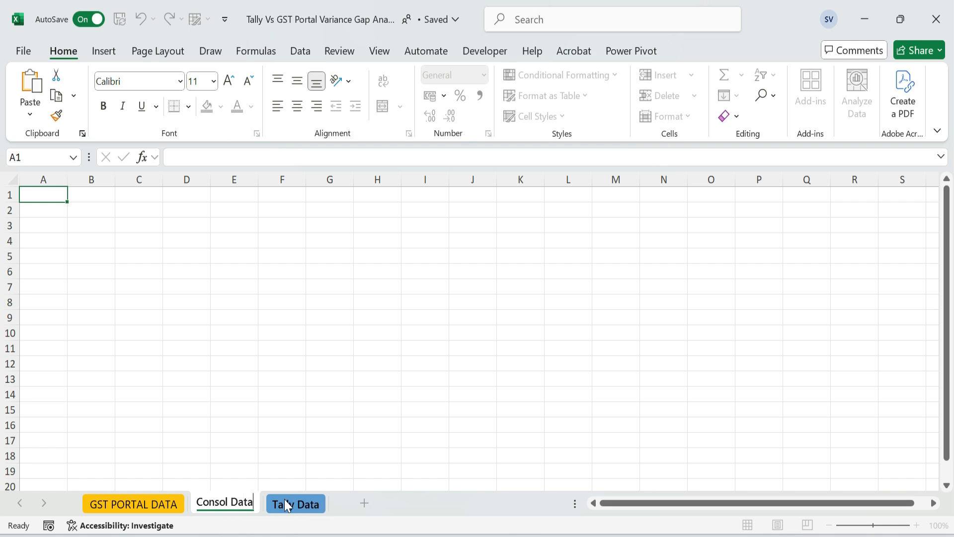
# Color the Consol Data sheet tab light blue
pyautogui.rightClick(117, 503)
pyautogui.moveTo(188, 368)
pyautogui.click(330, 306)
pyautogui.click(234, 271)
# Shrink column A and row 1 of the Consol Data sheet into narrow margins and select cell B2
pyautogui.moveTo(68, 185); pyautogui.dragTo(30, 186)
pyautogui.moveTo(17, 202); pyautogui.dragTo(17, 194)
pyautogui.click(52, 203)
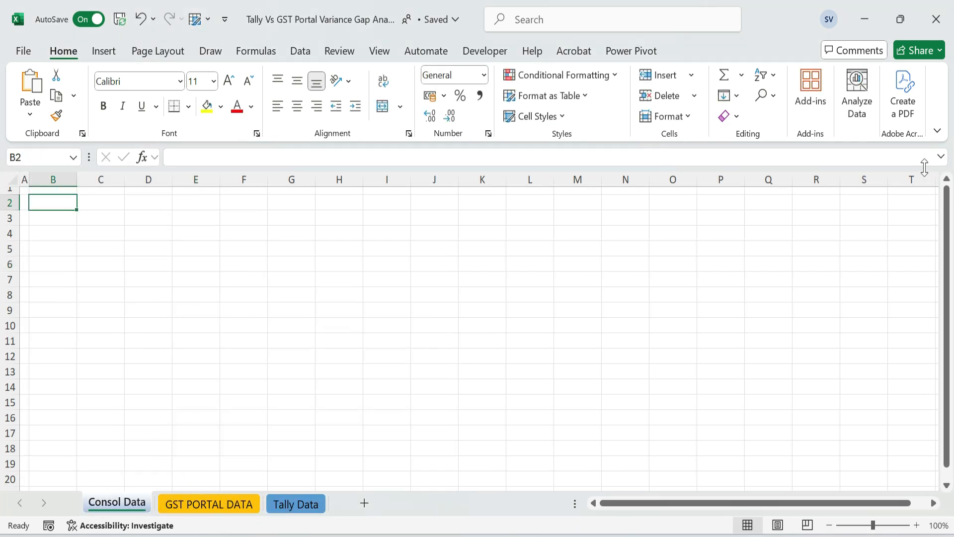
# Expand the formula bar and begin a LET formula in cell B2
pyautogui.click(941, 157)
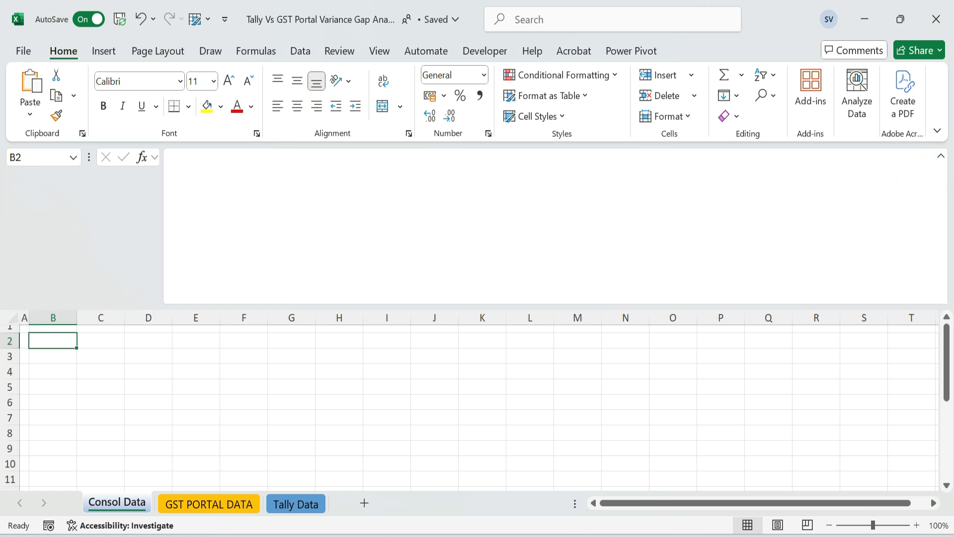
pyautogui.click(210, 163)
pyautogui.click(196, 162)
pyautogui.write('=')
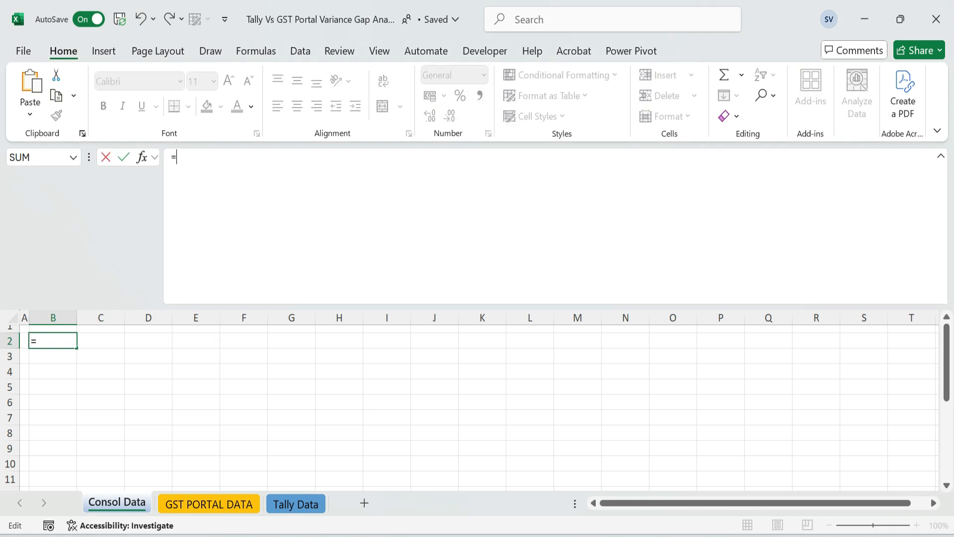
pyautogui.write('let')
pyautogui.press('Tab')
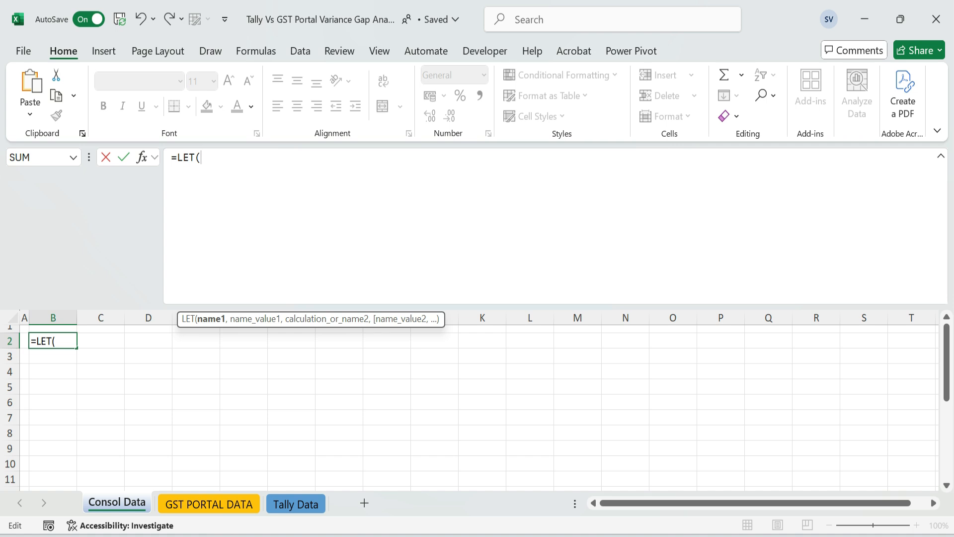
# Define the LET variable gstdata as the GST PORTAL DATA records without headers, range A2:H3272
pyautogui.write('gstdata,')
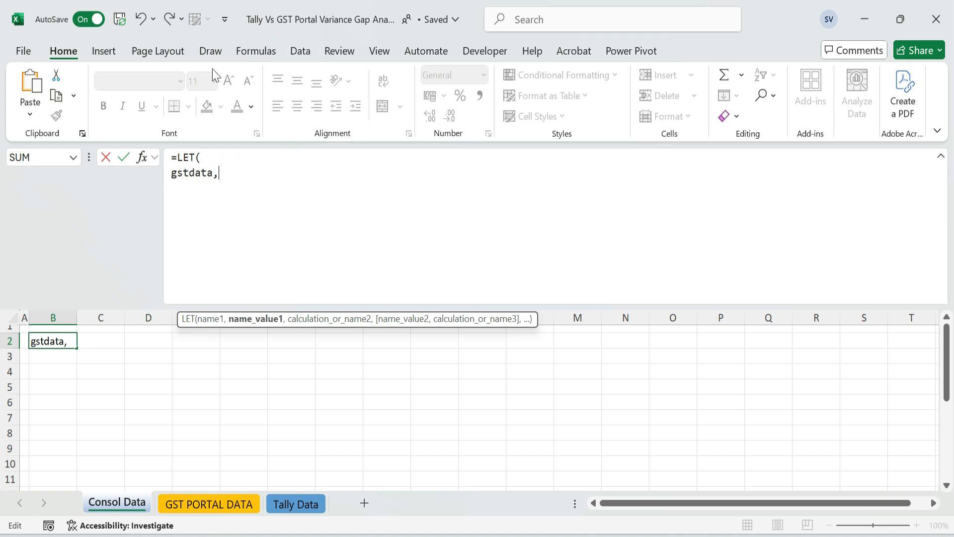
pyautogui.click(212, 504)
pyautogui.click(55, 348)
pyautogui.hotkey('ctrl', 'shift', 'Right')
pyautogui.hotkey('ctrl', 'shift', 'Down')
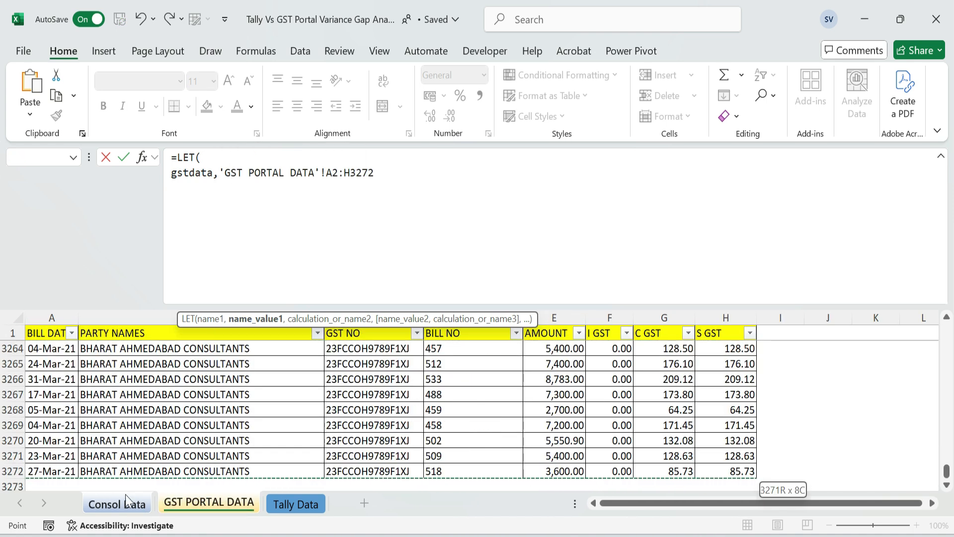
pyautogui.hotkey('ctrl', 'pageup')
pyautogui.click(216, 503)
pyautogui.moveTo(946, 473); pyautogui.dragTo(946, 326)
pyautogui.click(382, 173)
pyautogui.write(',')
pyautogui.hotkey('alt', 'Return')
# Define the variable tallydata on a new formula line as the Tally Data records without headers, range A2:H3812
pyautogui.write('tallydata,')
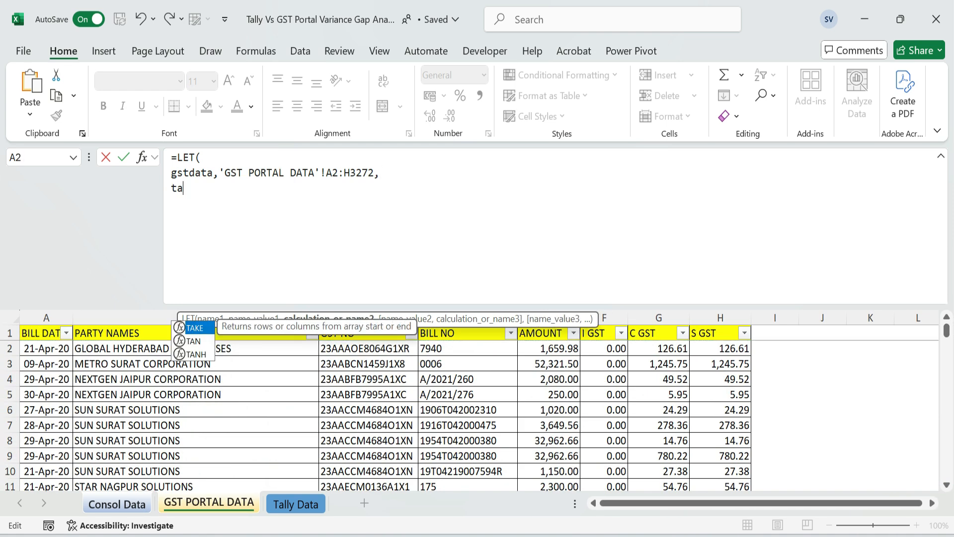
pyautogui.click(277, 507)
pyautogui.click(53, 388)
pyautogui.hotkey('ctrl', 'Up')
pyautogui.press('Down')
pyautogui.hotkey('ctrl', 'shift', 'Right')
pyautogui.hotkey('ctrl', 'shift', 'Down')
pyautogui.write(',')
pyautogui.hotkey('ctrl', 'Return')
pyautogui.click(181, 203)
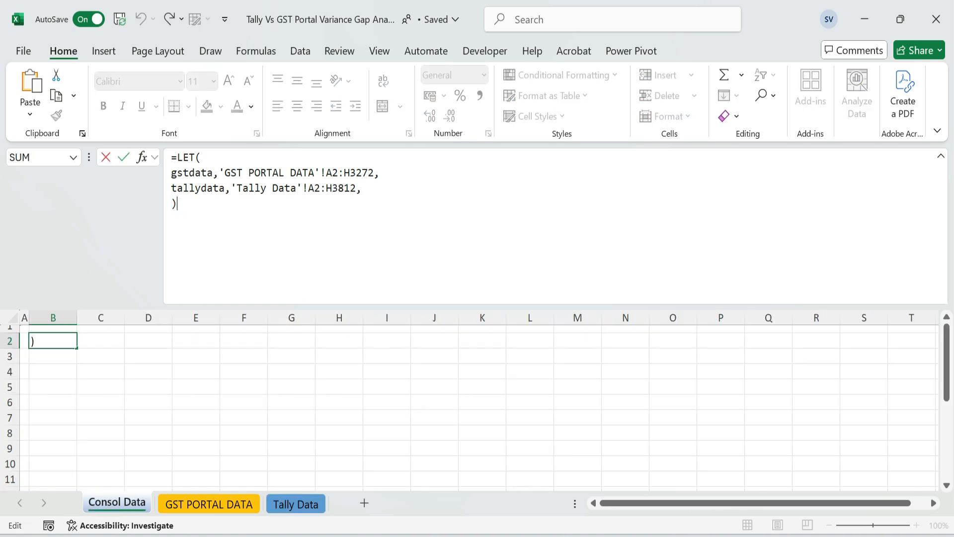
# Add the variable gstflag to the LET formula as MAKEARRAY(rows(gstdata),1,LAMBDA(r,c,"GST PORTAL"))
pyautogui.press('BackSpace')
pyautogui.write('gstflag,mak')
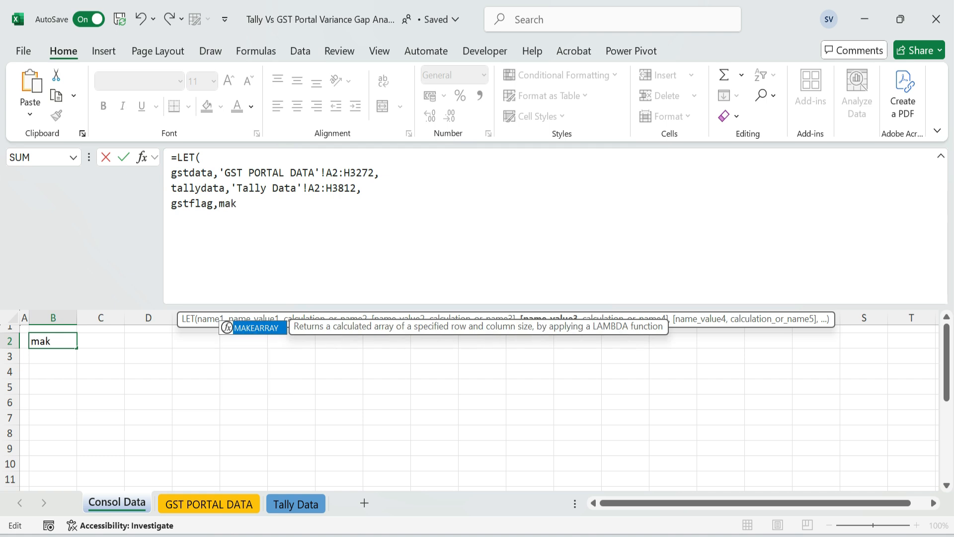
pyautogui.press('Tab')
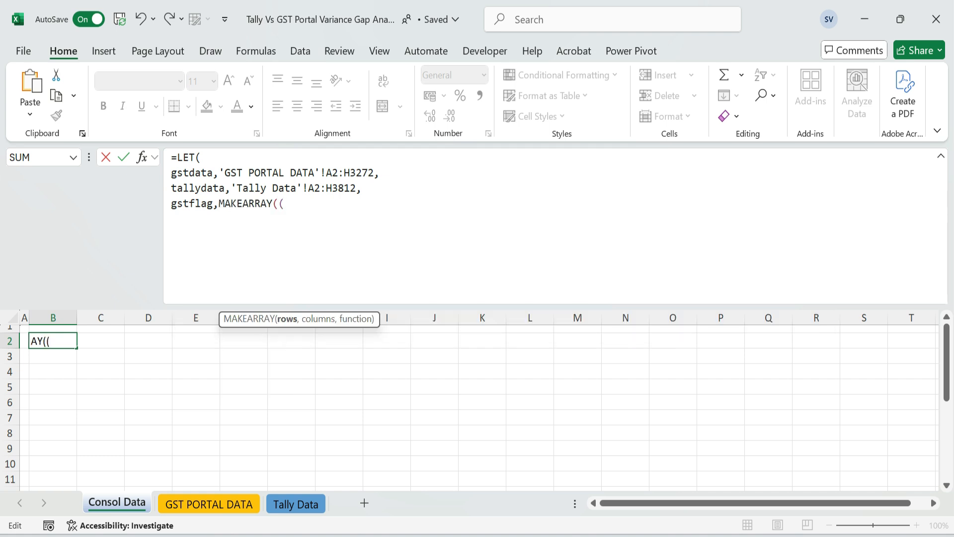
pyautogui.write('rows(')
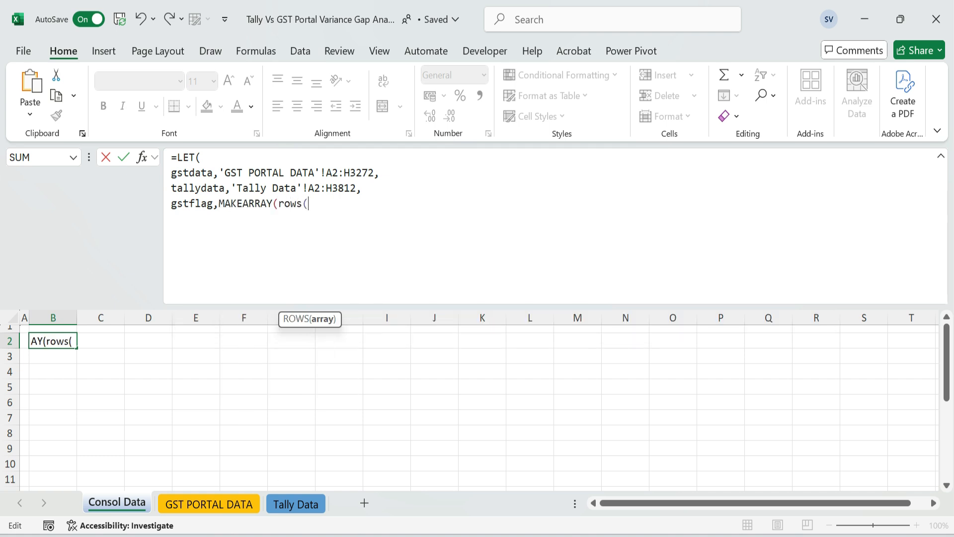
pyautogui.write('gstdata')
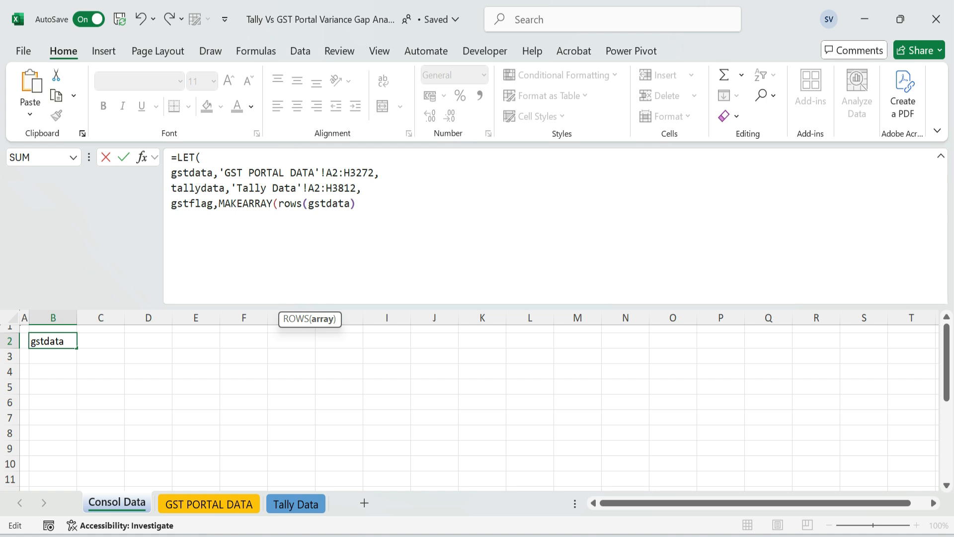
pyautogui.write('),1')
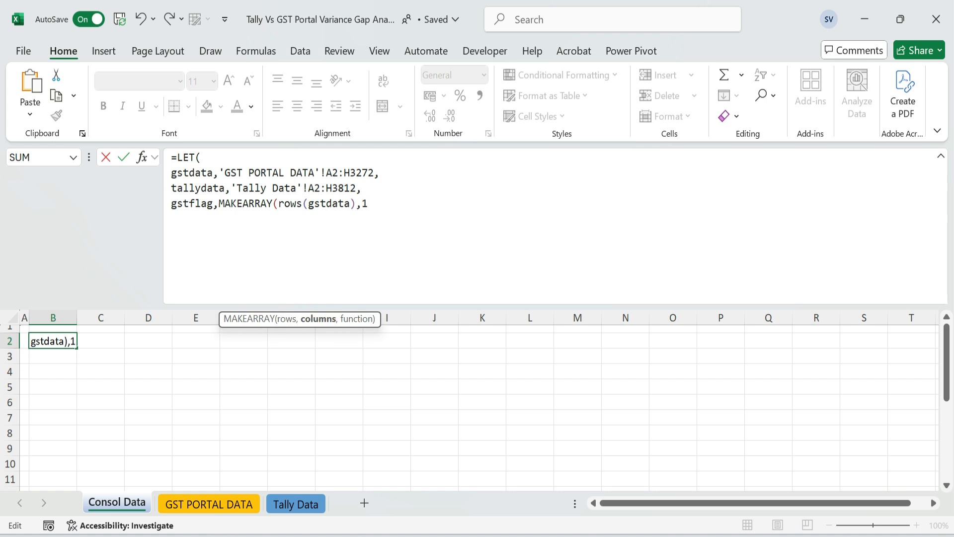
pyautogui.write(',lam')
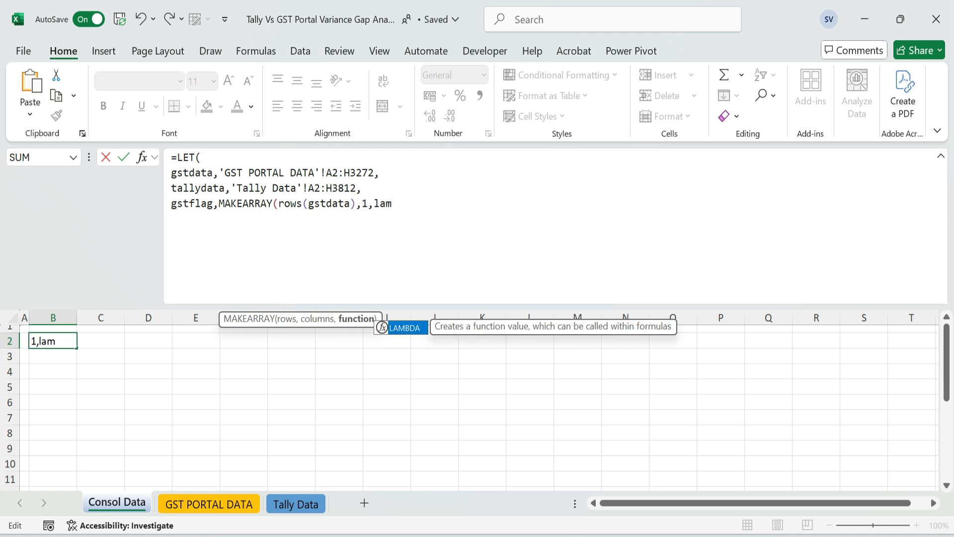
pyautogui.press('Tab')
pyautogui.write('r')
pyautogui.write(',c')
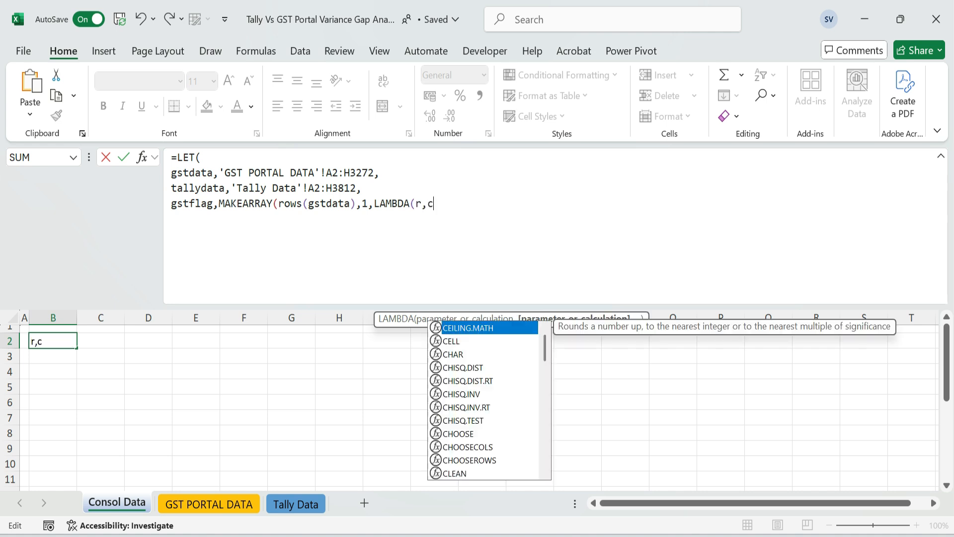
pyautogui.write(',"GST PORTAL")),')
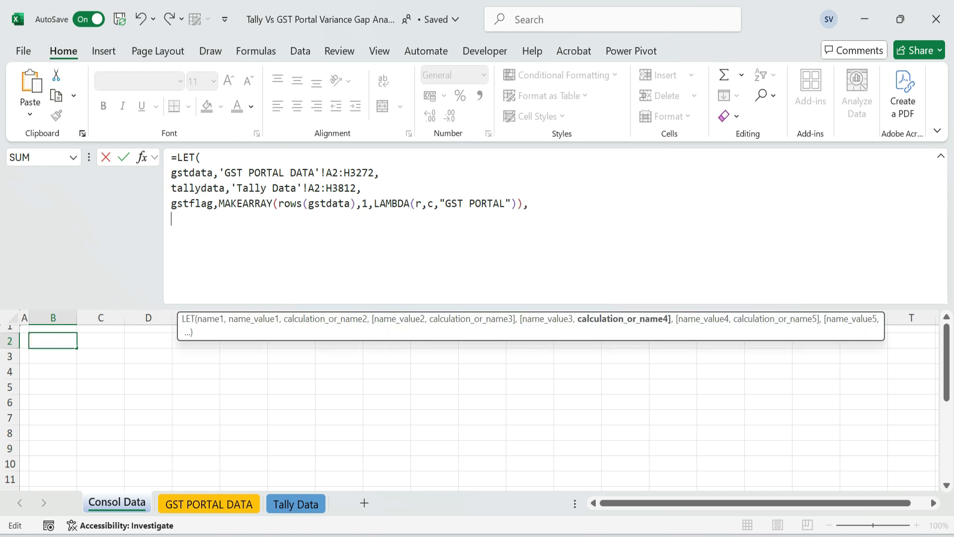
pyautogui.write('tallyflag,')
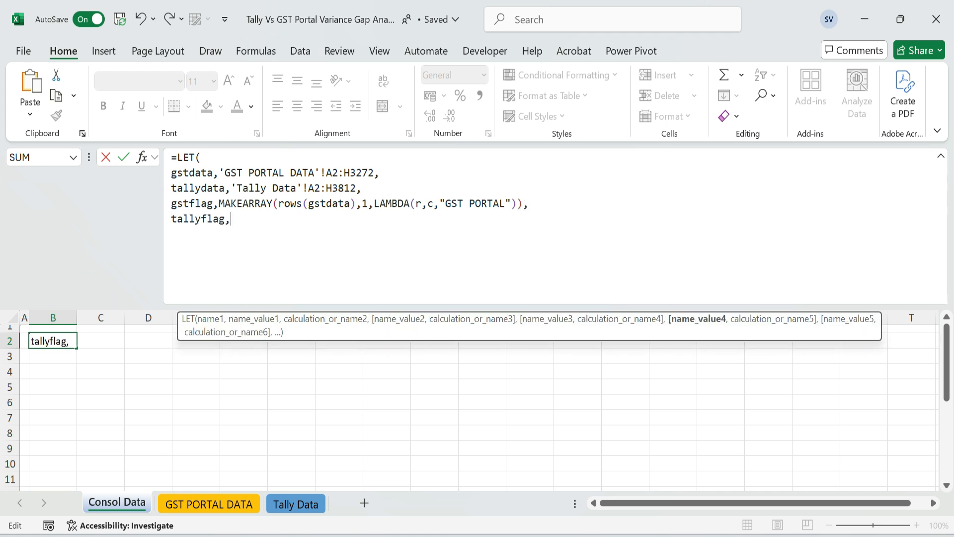
pyautogui.write('MAKEARRAY(rows(tallydata),1,la')
# Add the variable tallyflag on its own line as MAKEARRAY(rows(tallydata),1,LAMBDA(r,c,"Tally"))
pyautogui.press('Tab')
pyautogui.write('r,c,"Tally")),')
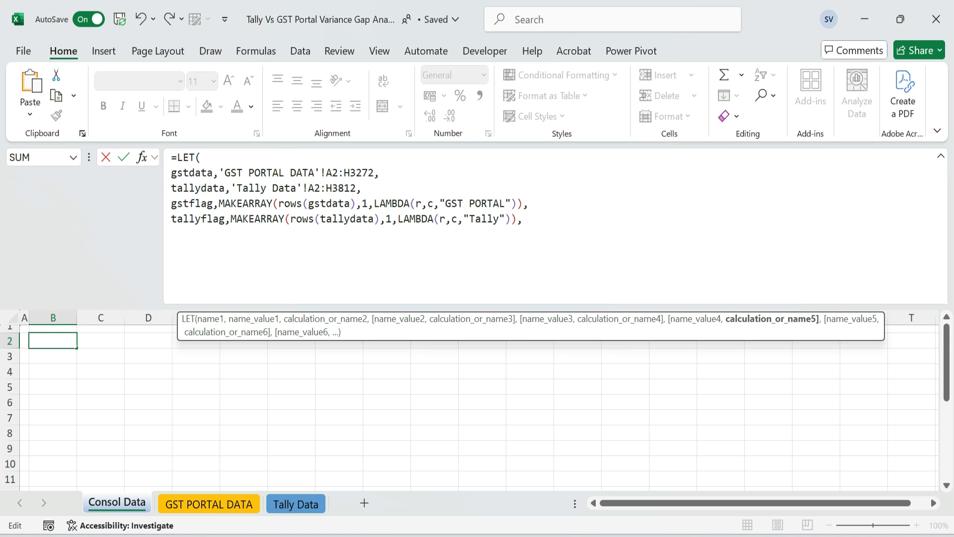
# Define gstblock as HSTACK(gstflag,gstdata) to join the flag column to the GST portal records
pyautogui.write('gstblock,HSTACK(')
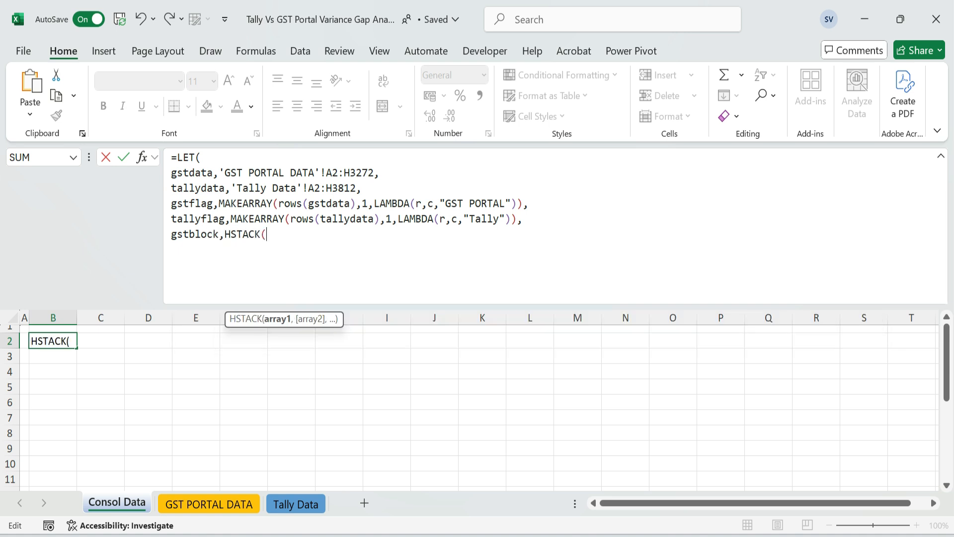
pyautogui.write('t')
pyautogui.press('BackSpace')
pyautogui.write('gst')
pyautogui.press('Down')
pyautogui.press('Tab')
pyautogui.write(',')
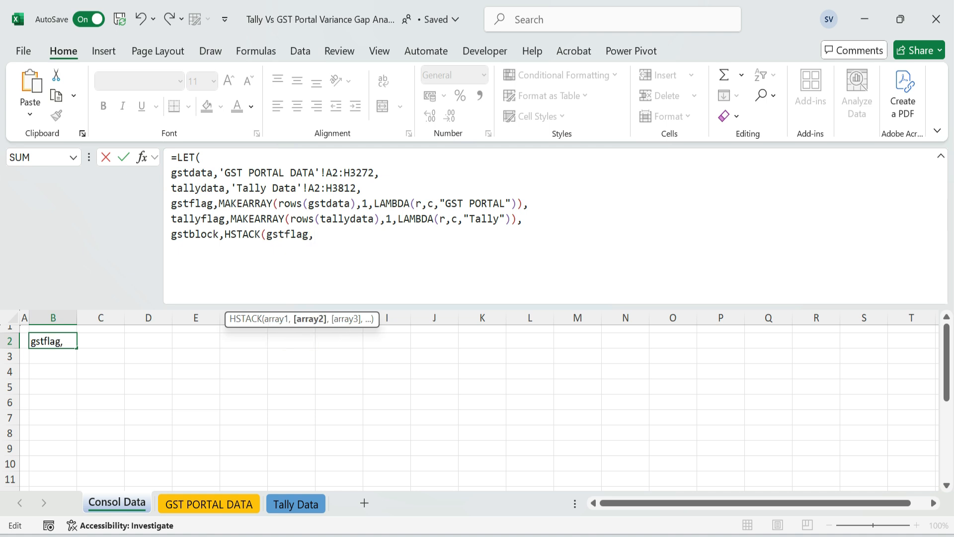
pyautogui.write('gst')
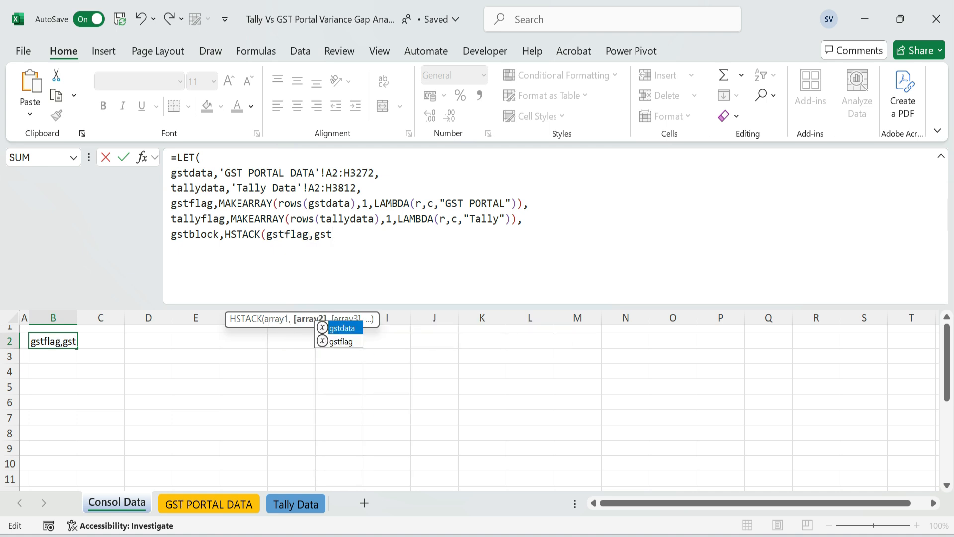
pyautogui.write('data),')
pyautogui.hotkey('alt', 'Return')
# Define tallyblock as HSTACK(tallyflag,tallydata) to join the flag column to the Tally records
pyautogui.write('gst')
pyautogui.press('BackSpace')
pyautogui.press('BackSpace')
pyautogui.press('BackSpace')
pyautogui.write('tallyblock,Hst')
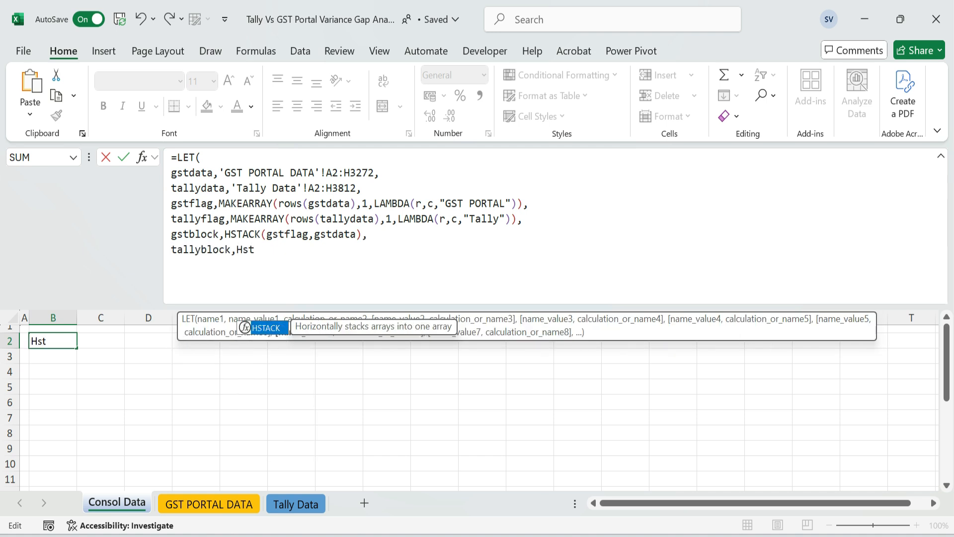
pyautogui.press('Tab')
pyautogui.write('(tallyf')
pyautogui.press('Tab')
pyautogui.write(',tally')
pyautogui.press('Tab')
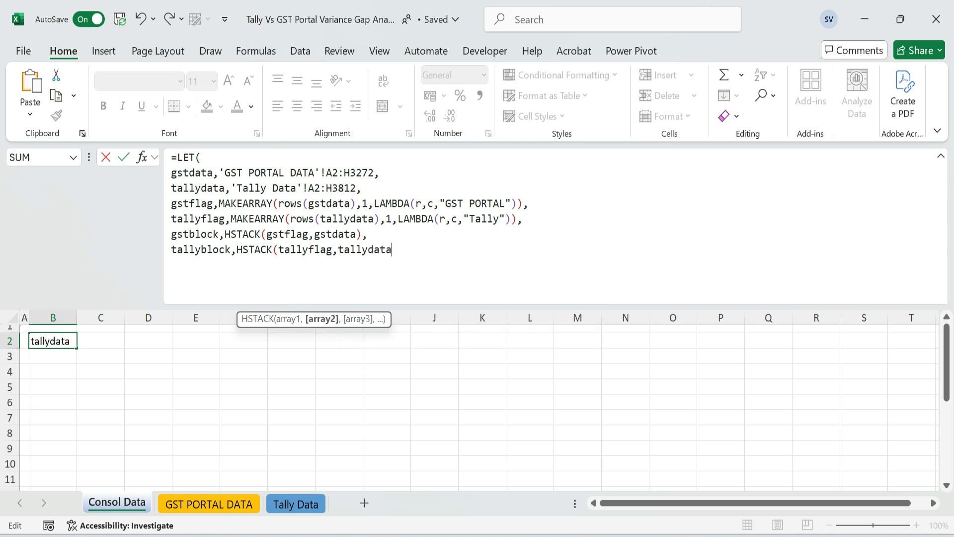
pyautogui.write('),')
pyautogui.hotkey('alt', 'Return')
# Define header as HSTACK({"Source"},'GST PORTAL DATA'!A1:H1), taking the column titles from the GST PORTAL DATA sheet
pyautogui.write('he')
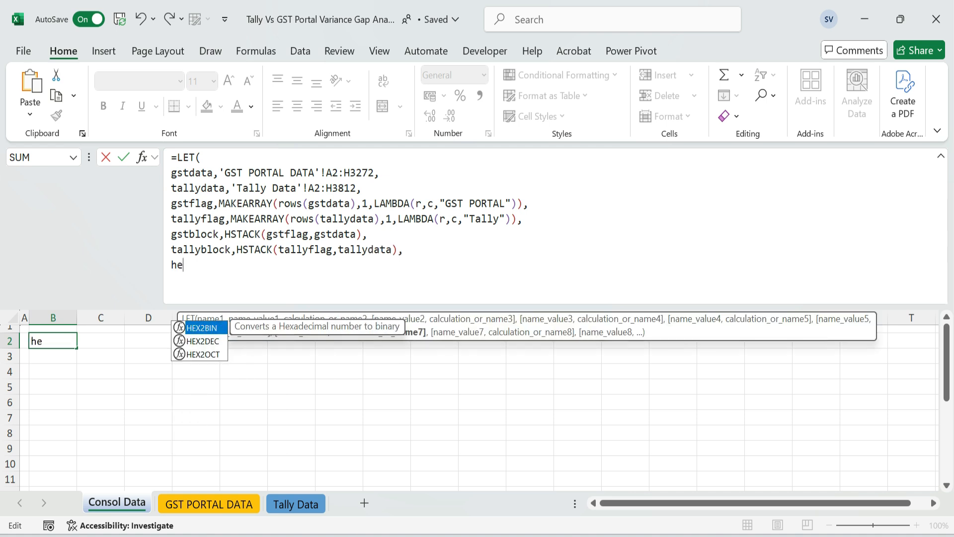
pyautogui.write('ader,hs')
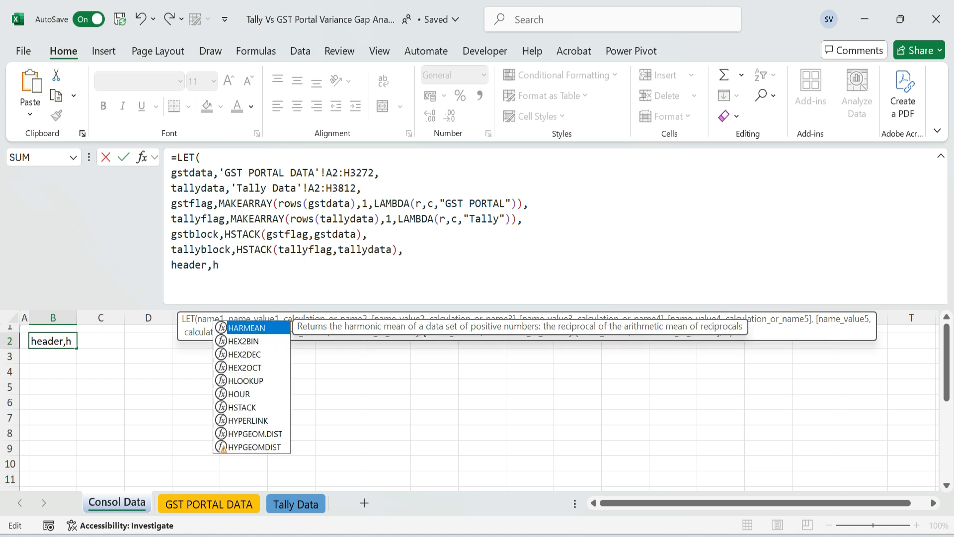
pyautogui.press('Tab')
pyautogui.write('{"Source')
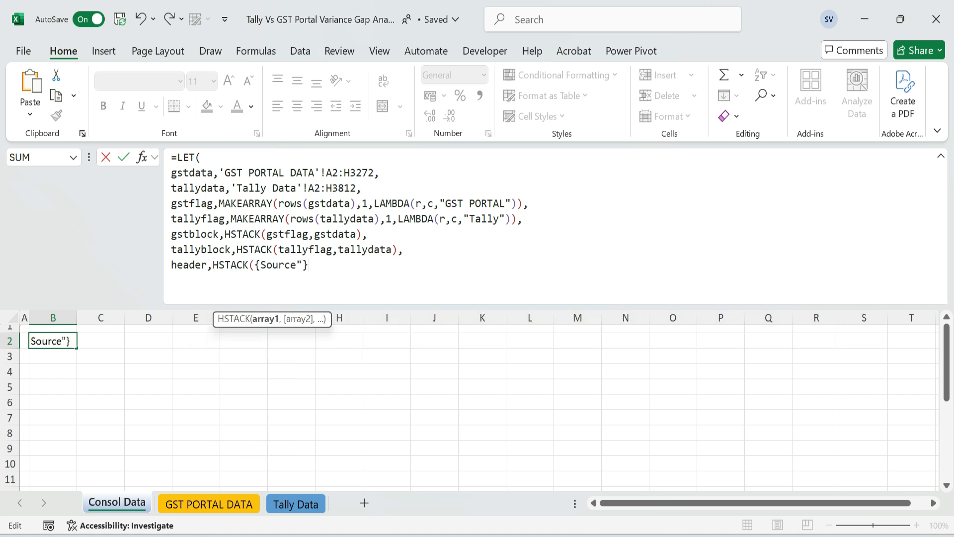
pyautogui.write('"')
pyautogui.press('End')
pyautogui.write(',')
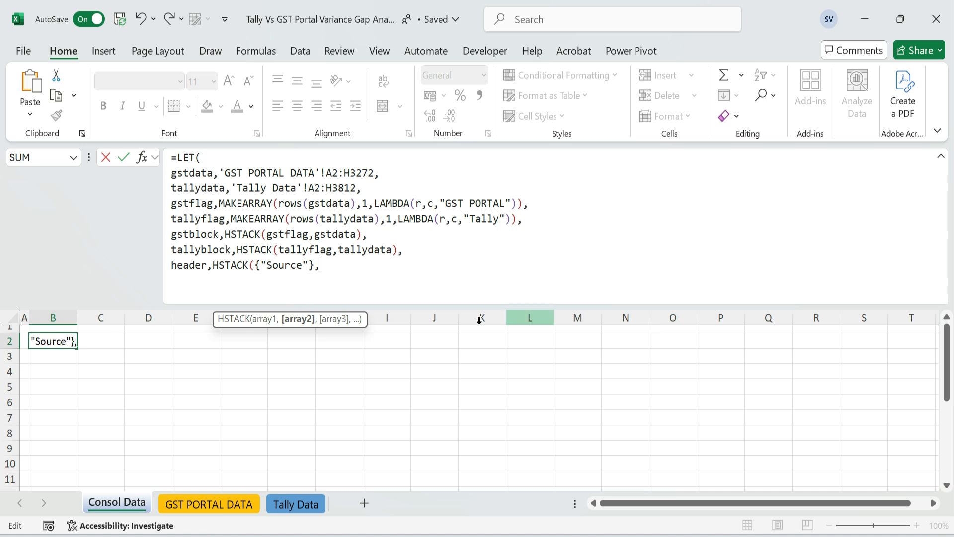
pyautogui.click(226, 504)
pyautogui.click(38, 328)
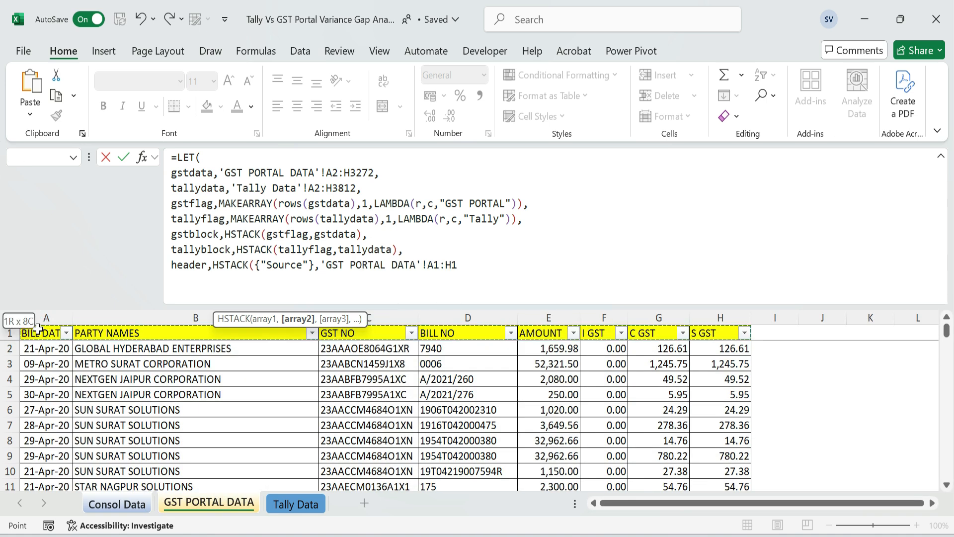
pyautogui.write('),')
pyautogui.hotkey('alt', 'Return')
pyautogui.write(')')
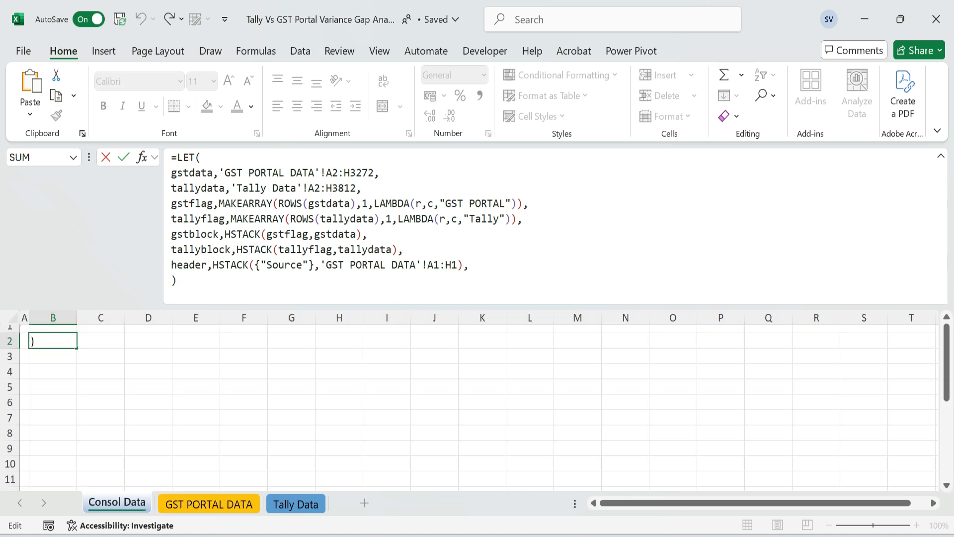
# Finish the LET formula with VSTACK(header,gstblock,tallyblock) as its result and enter it in B2
pyautogui.press('BackSpace')
pyautogui.write('vs')
pyautogui.press('Tab')
pyautogui.write('head')
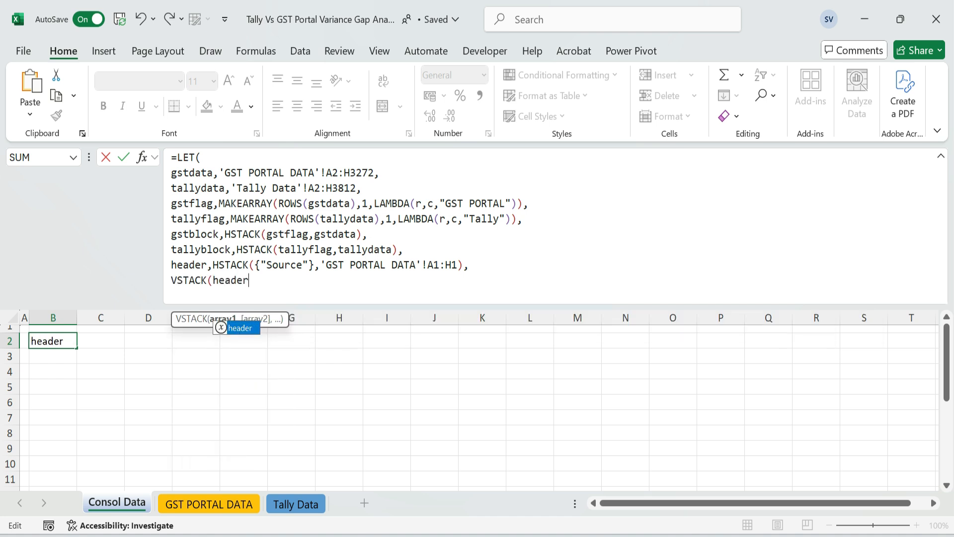
pyautogui.click(195, 265)
pyautogui.click(230, 280)
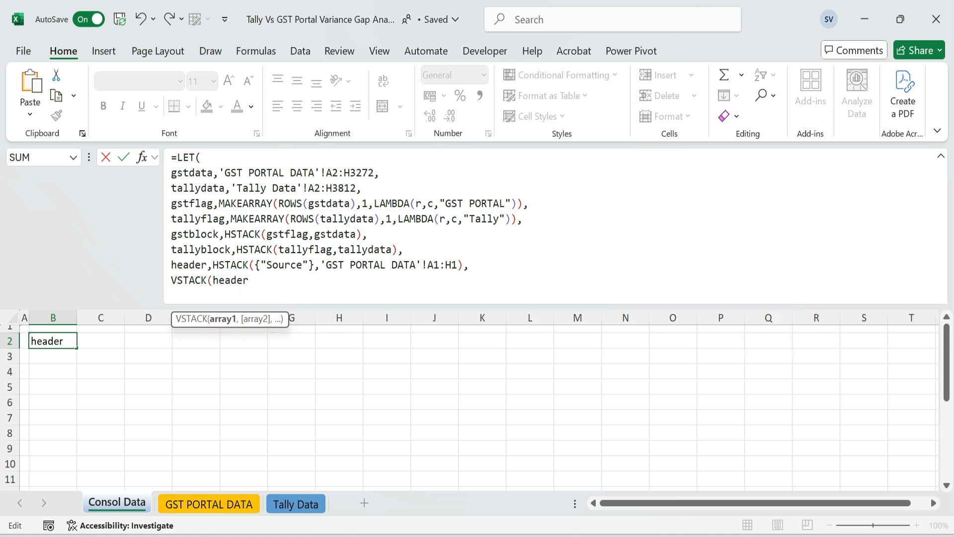
pyautogui.write(',gs')
pyautogui.press('Tab')
pyautogui.write(',gst')
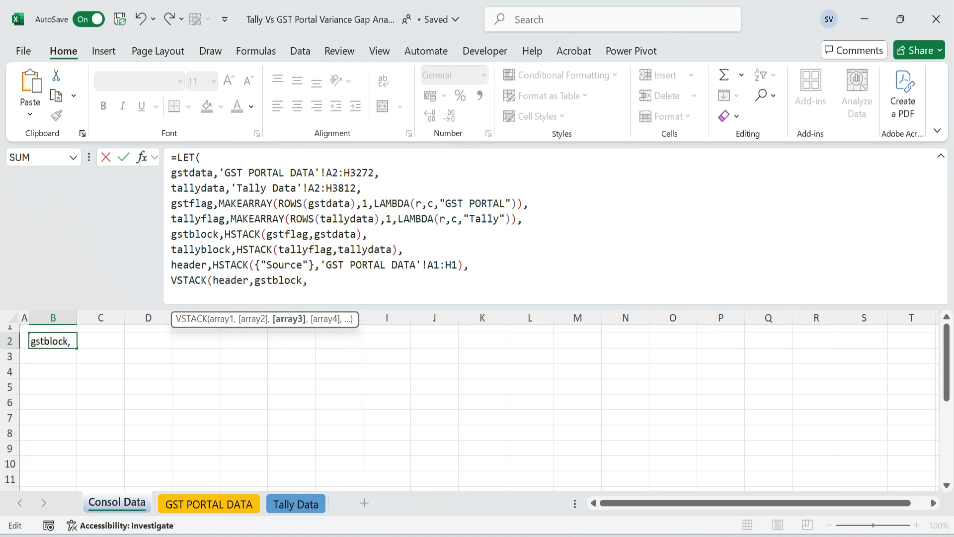
pyautogui.press('BackSpace')
pyautogui.press('BackSpace')
pyautogui.write('tal')
pyautogui.press('Tab')
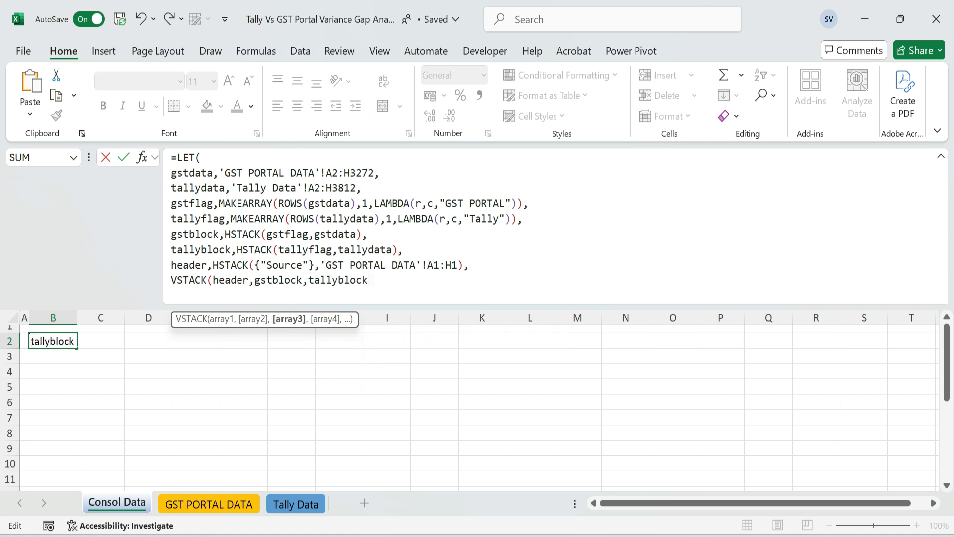
pyautogui.write('))')
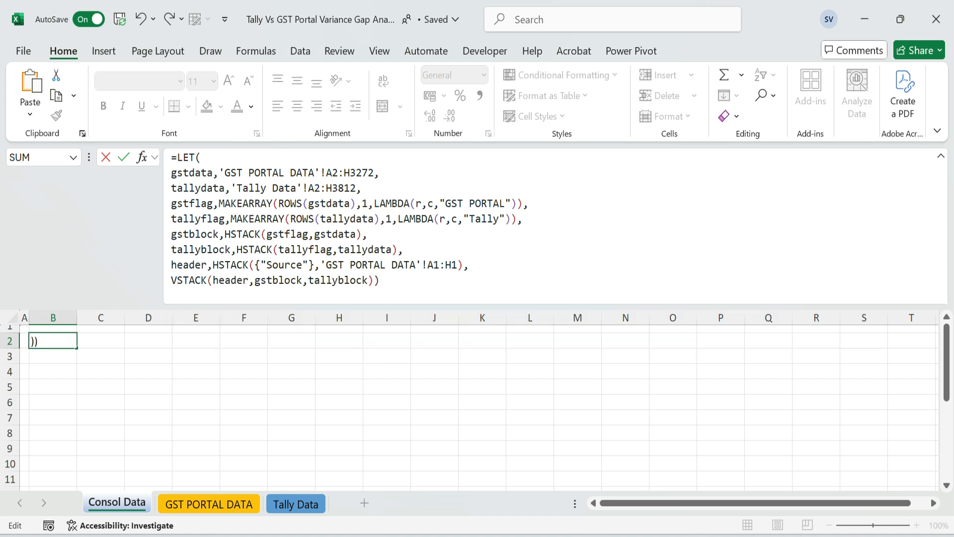
pyautogui.press('Return')
pyautogui.press('Up')
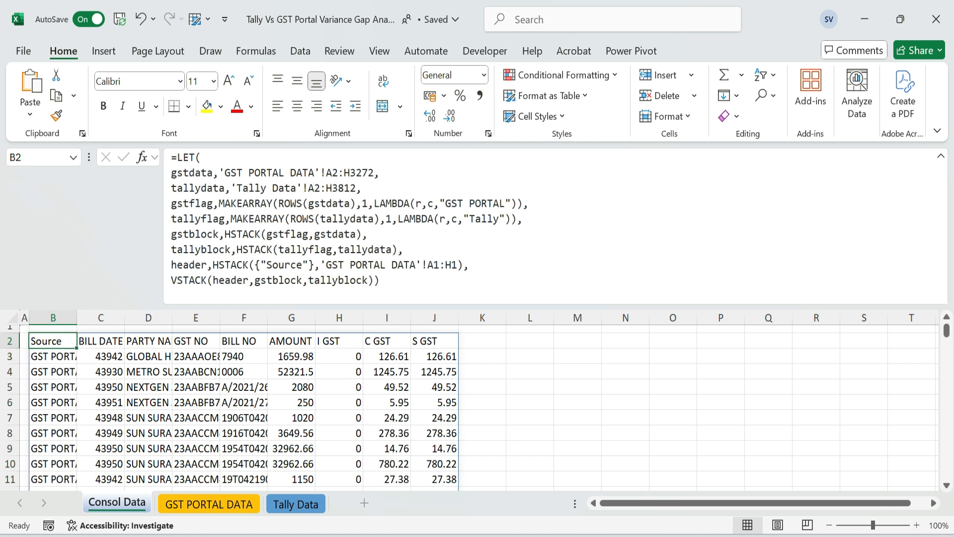
# Add filters to the header row of the consolidated table and check the filter values of the Source column
pyautogui.hotkey('ctrl', 'shift', 'Right')
pyautogui.hotkey('alt', 'd')
pyautogui.press('f')
pyautogui.press('f')
pyautogui.press('Down')
pyautogui.press('Up')
pyautogui.hotkey('alt', 'Down')
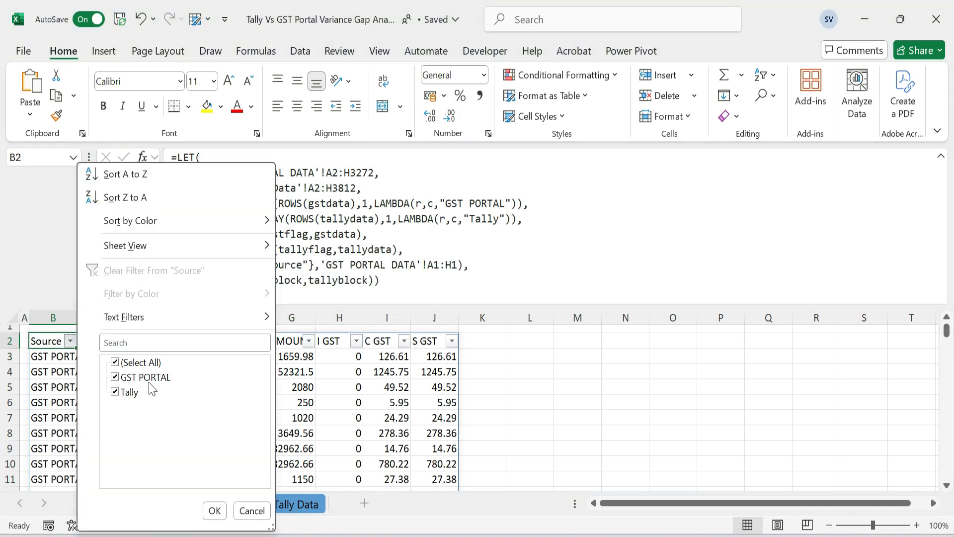
pyautogui.press('Escape')
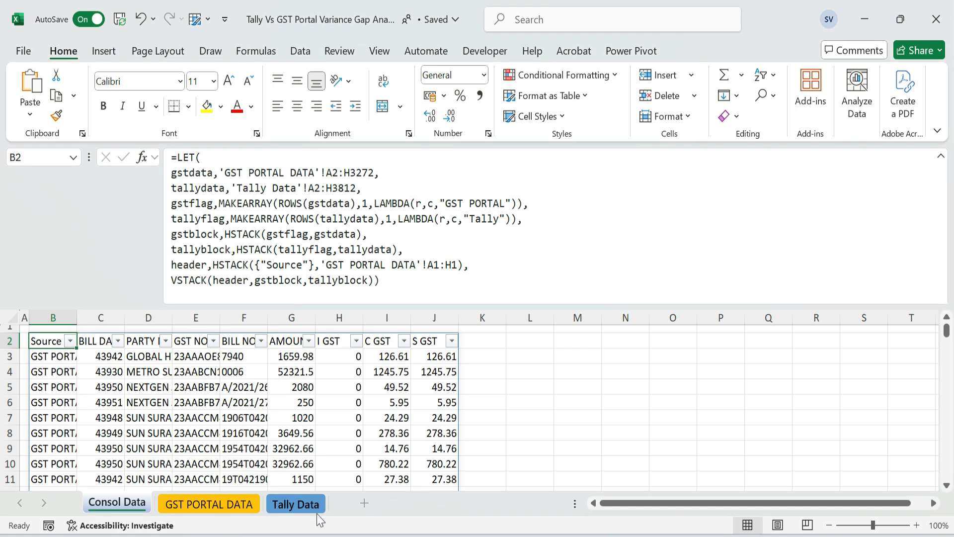
# Compare the record count of the BILL DATE column on Consol Data with the PARTY NAMES counts on GST PORTAL DATA and Tally Data
pyautogui.click(94, 341)
pyautogui.keyDown('shift'); pyautogui.click(438, 343); pyautogui.keyUp('shift')
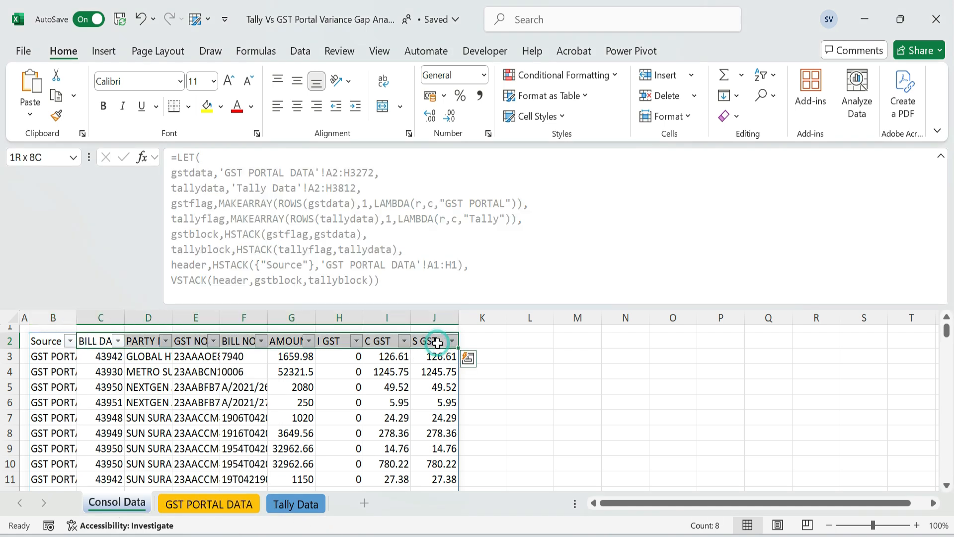
pyautogui.press('Down')
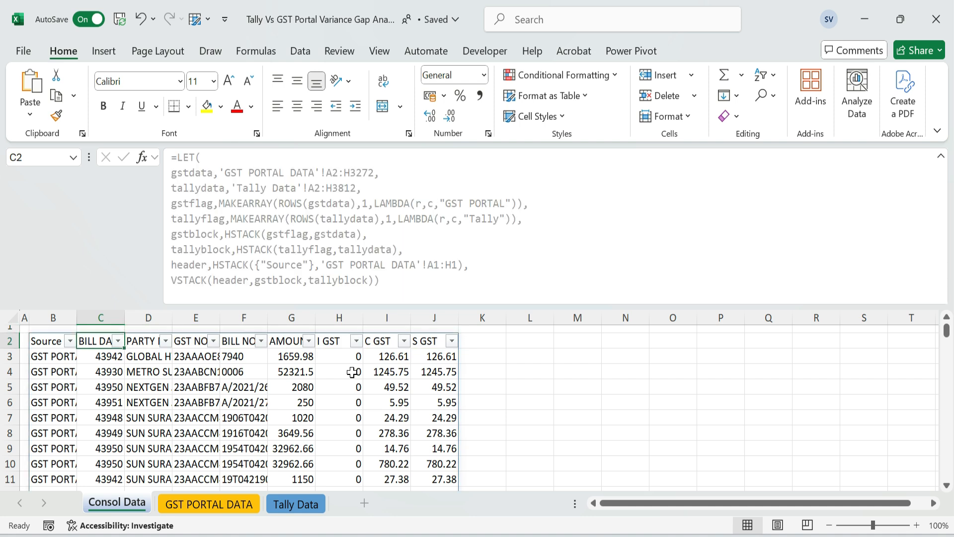
pyautogui.hotkey('ctrl', 'shift', 'Down')
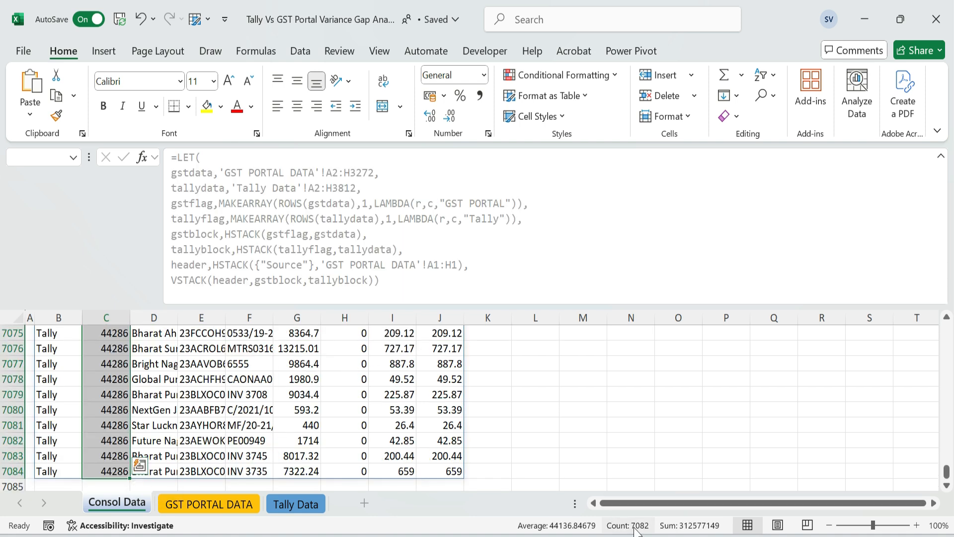
pyautogui.click(221, 504)
pyautogui.click(141, 421)
pyautogui.press('Up')
pyautogui.press('Up')
pyautogui.press('Up')
pyautogui.press('Up')
pyautogui.press('Up')
pyautogui.hotkey('ctrl', 'shift', 'Down')
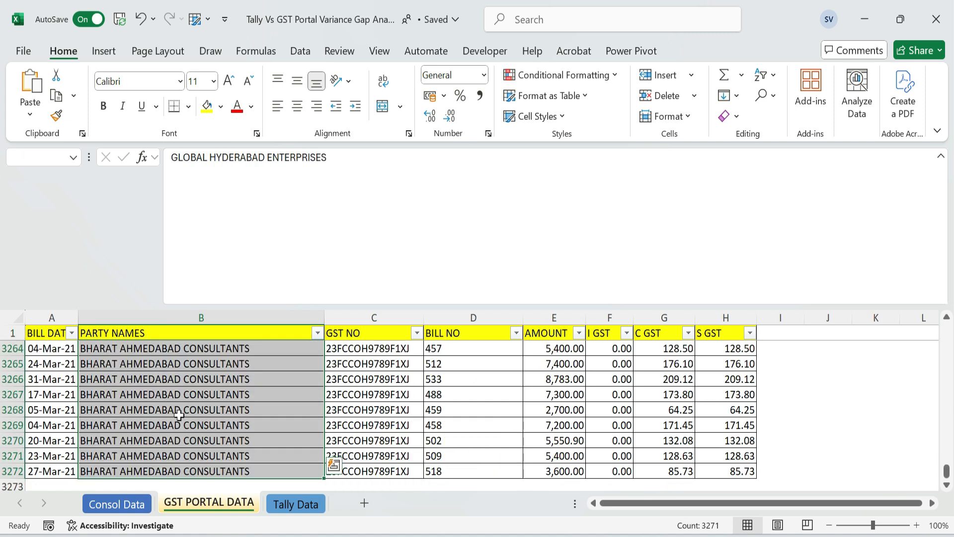
pyautogui.click(304, 502)
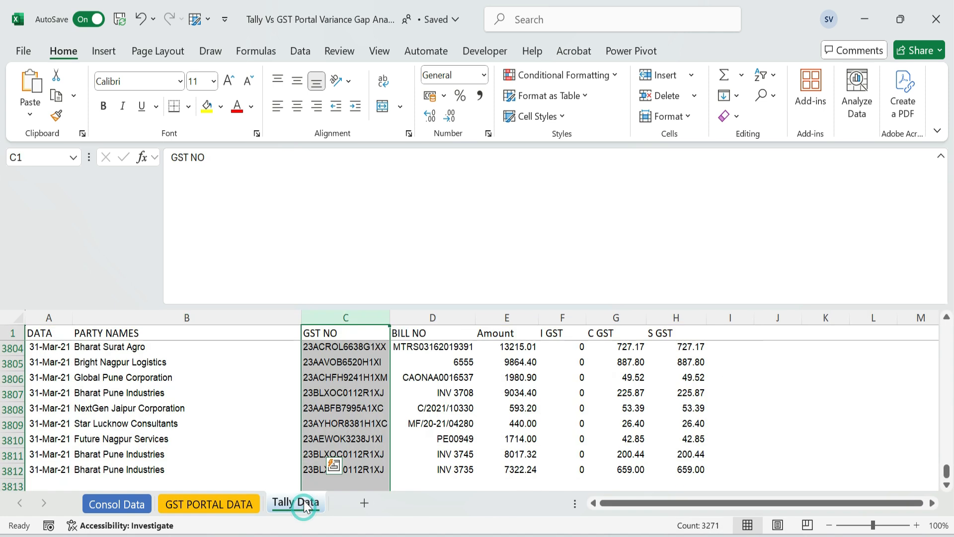
pyautogui.press('Left')
pyautogui.press('Down')
pyautogui.hotkey('ctrl', 'shift', 'Down')
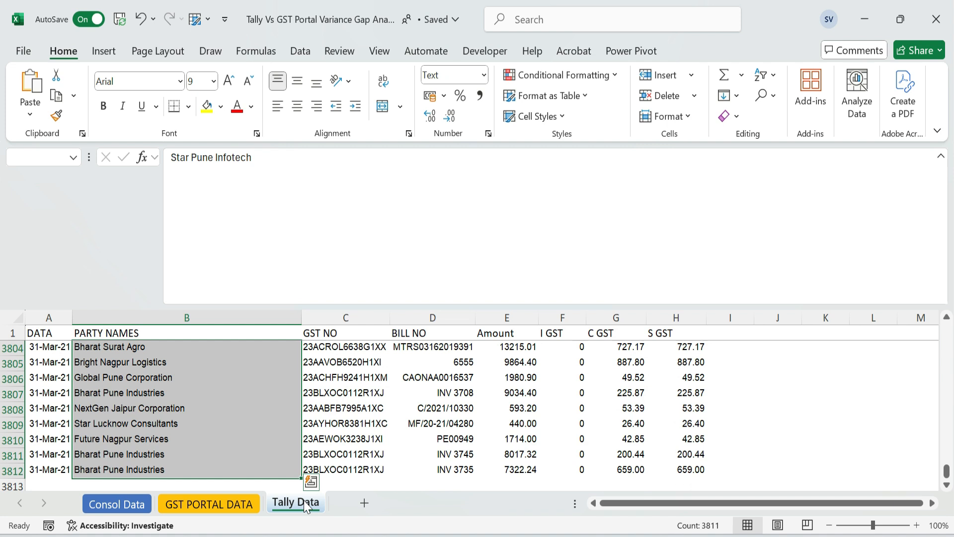
pyautogui.click(197, 498)
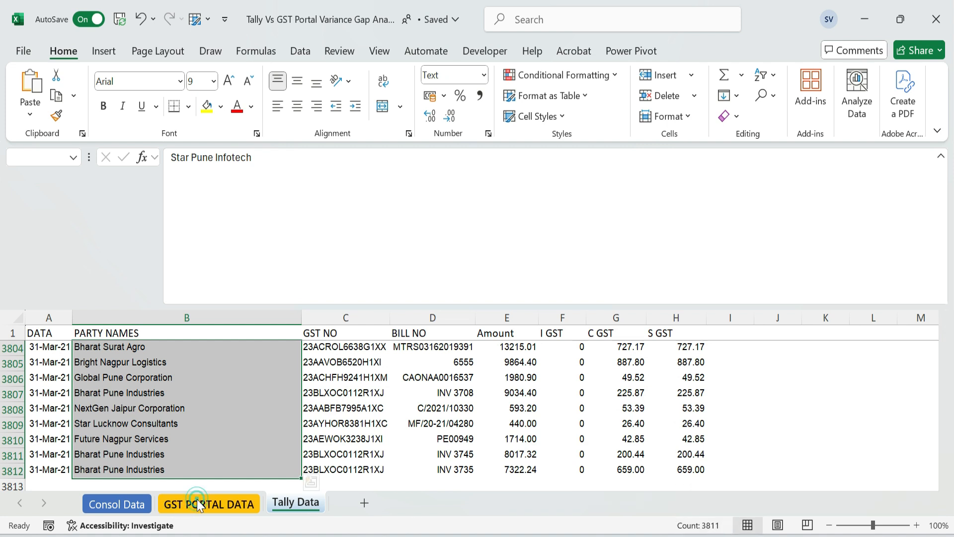
pyautogui.click(133, 503)
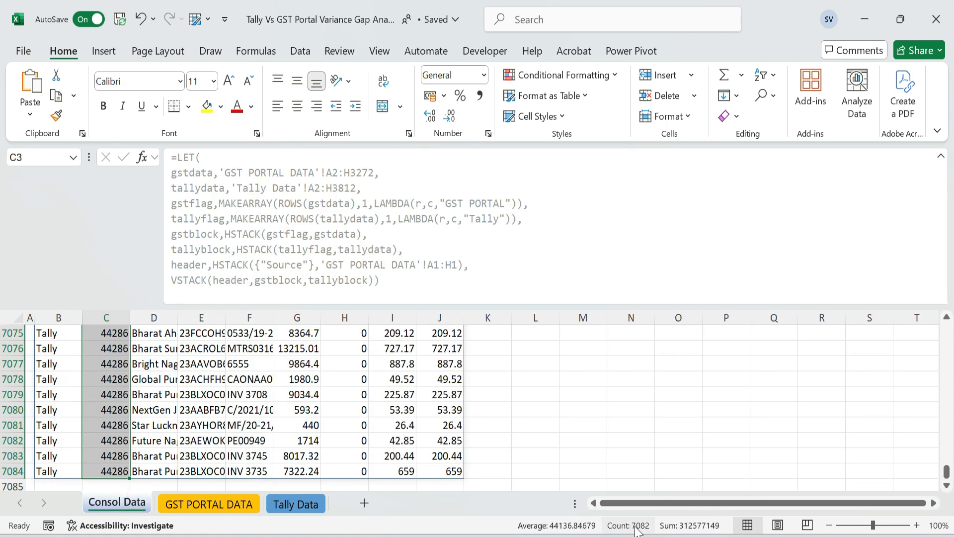
# Return to the Source header in B2 on the Consol Data sheet and collapse the formula bar
pyautogui.click(98, 411)
pyautogui.hotkey('ctrl', 'Up')
pyautogui.press('Down')
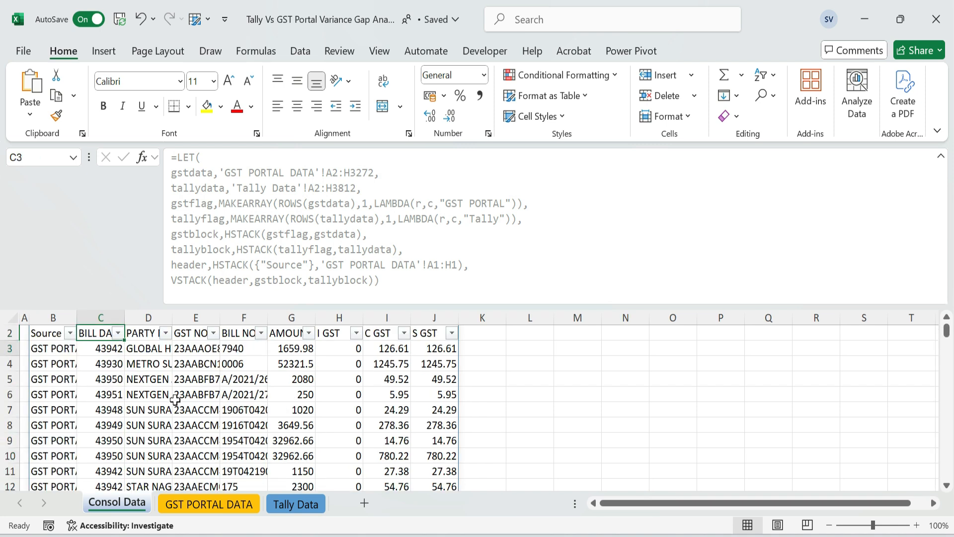
pyautogui.click(58, 333)
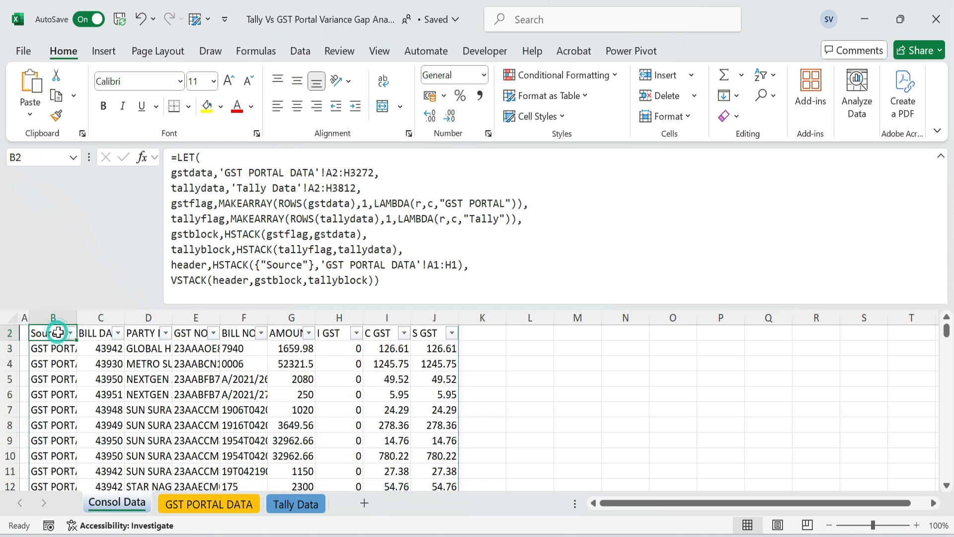
pyautogui.click(941, 157)
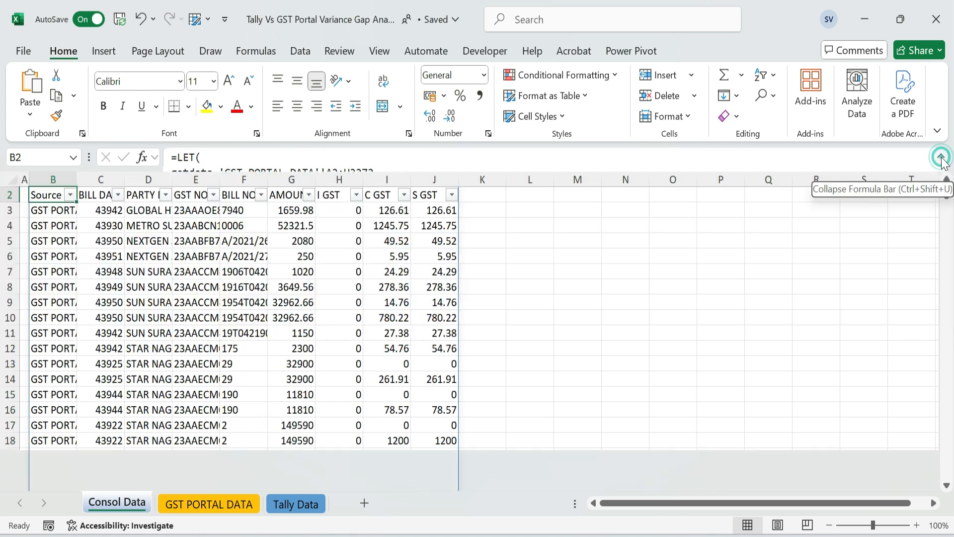
pyautogui.scroll(1, 185, 226)
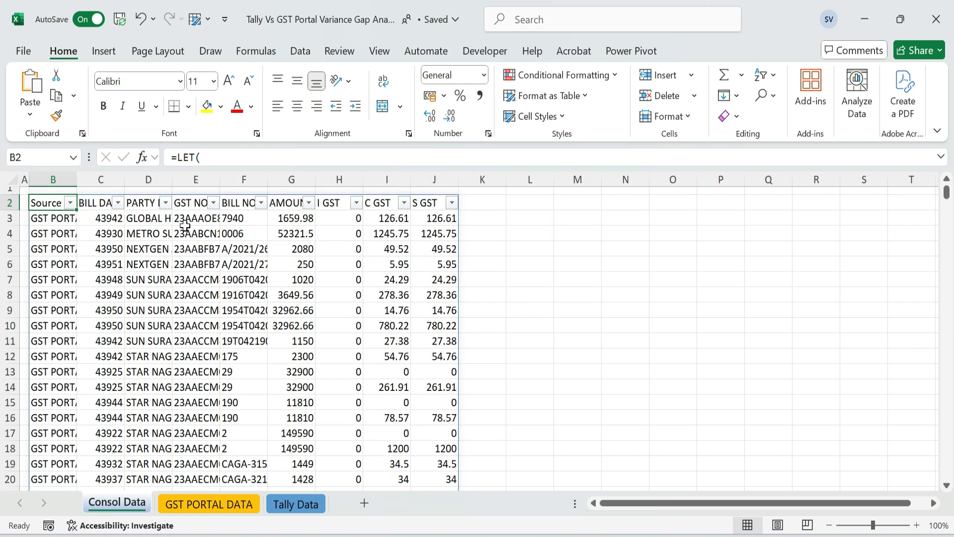
# Format the header row B2:J2 of the consolidated table with a gold fill and bold text
pyautogui.hotkey('ctrl', 'shift', 'Right')
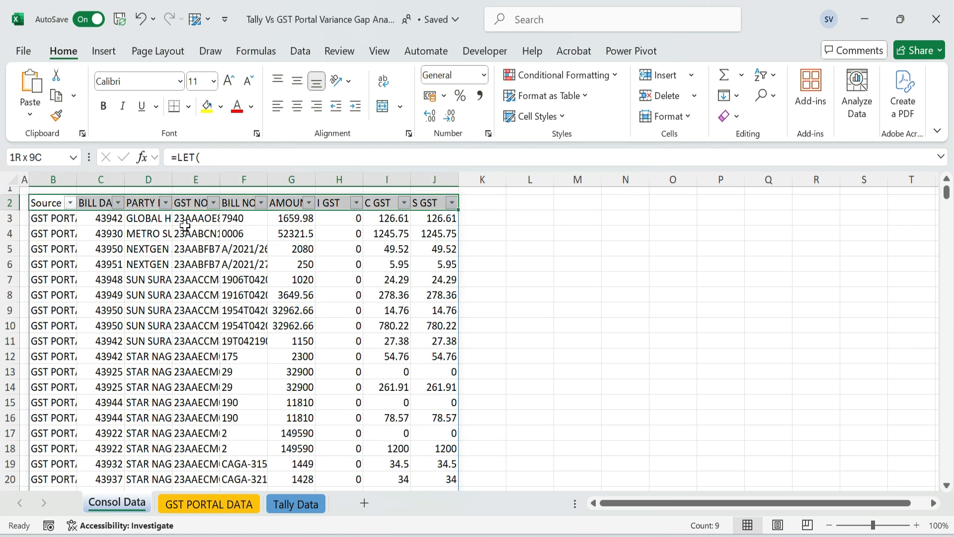
pyautogui.click(221, 106)
pyautogui.click(356, 271)
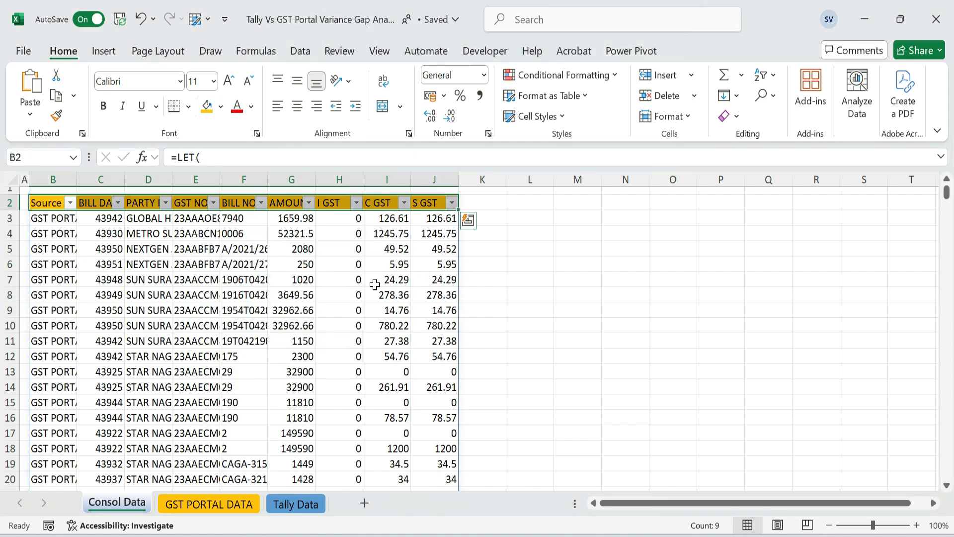
pyautogui.hotkey('ctrl', 'b')
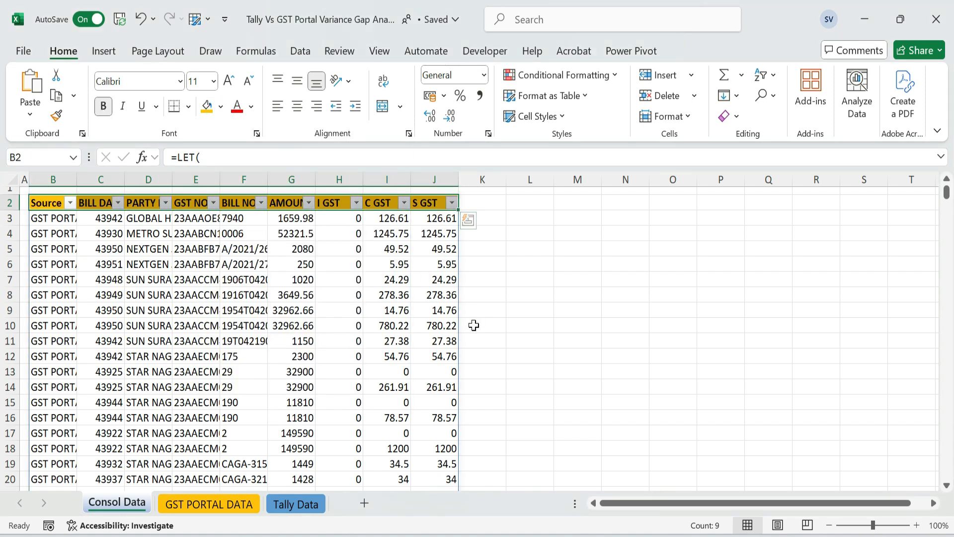
# Autofit the column widths of the consolidated table and hide the gridlines on the Consol Data sheet
pyautogui.click(829, 525)
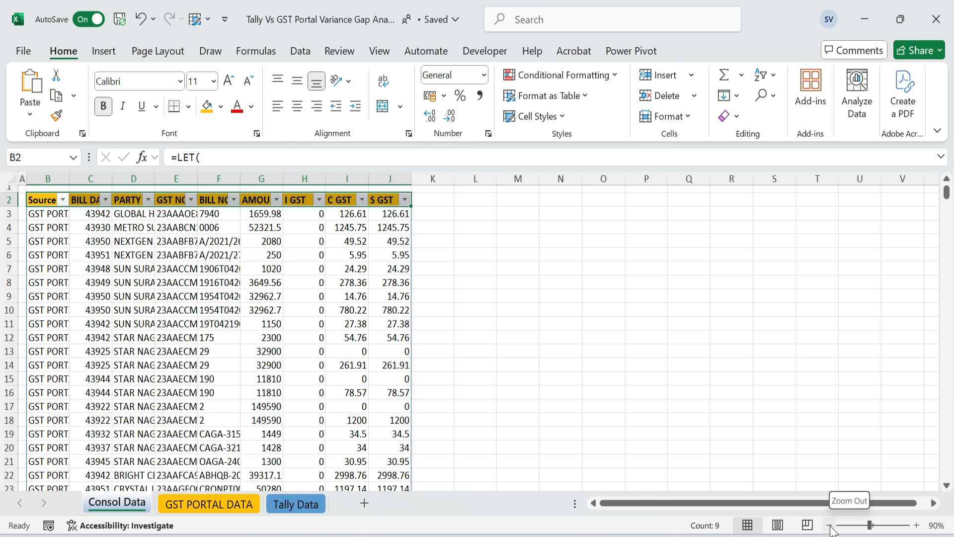
pyautogui.click(830, 526)
pyautogui.hotkey('ctrl', 'shift', 'Down')
pyautogui.hotkey('ctrl', 'BackSpace')
pyautogui.hotkey('alt', 'h')
pyautogui.press('o')
pyautogui.press('i')
pyautogui.hotkey('ctrl', 'Home')
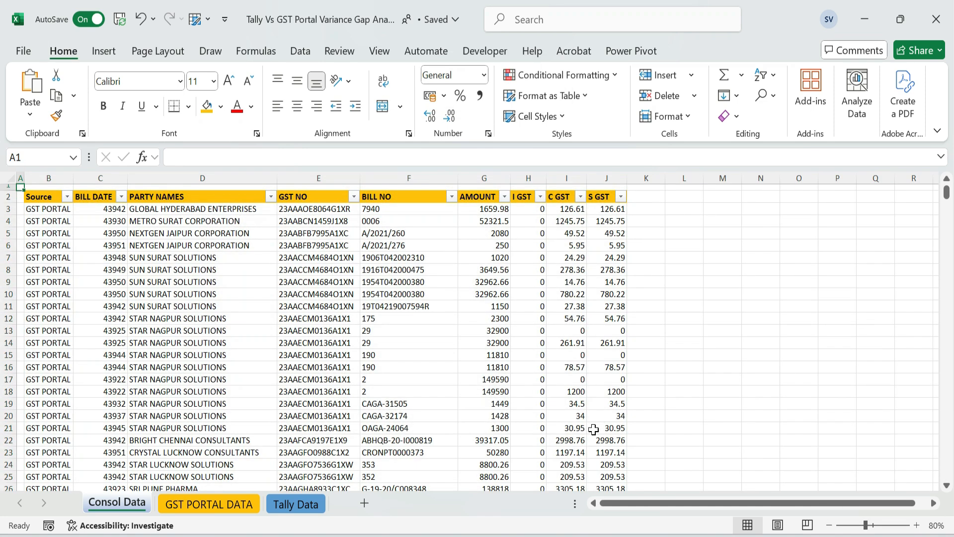
pyautogui.click(300, 51)
pyautogui.click(379, 51)
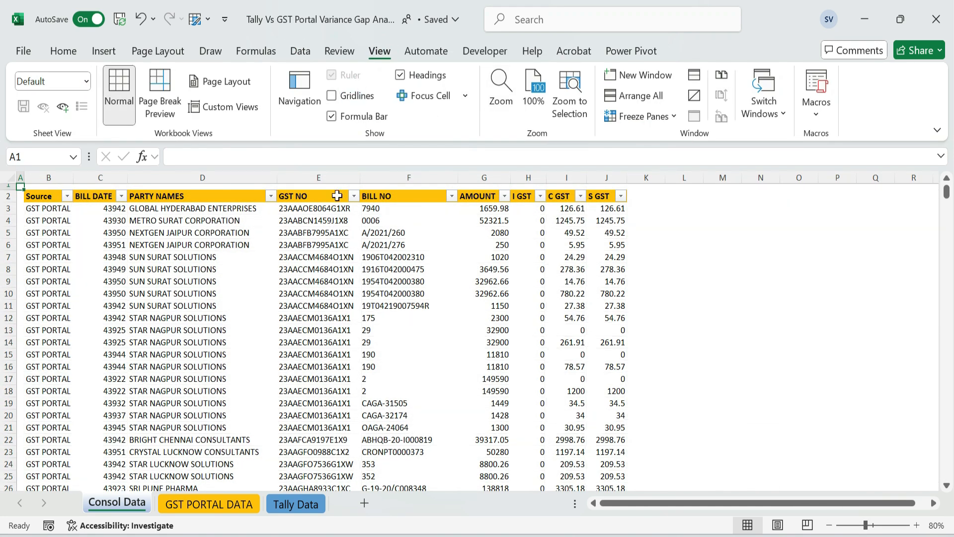
# Fill the Source column from B3 down to the last record with light green
pyautogui.click(44, 197)
pyautogui.click(44, 209)
pyautogui.hotkey('ctrl', 'shift', 'Down')
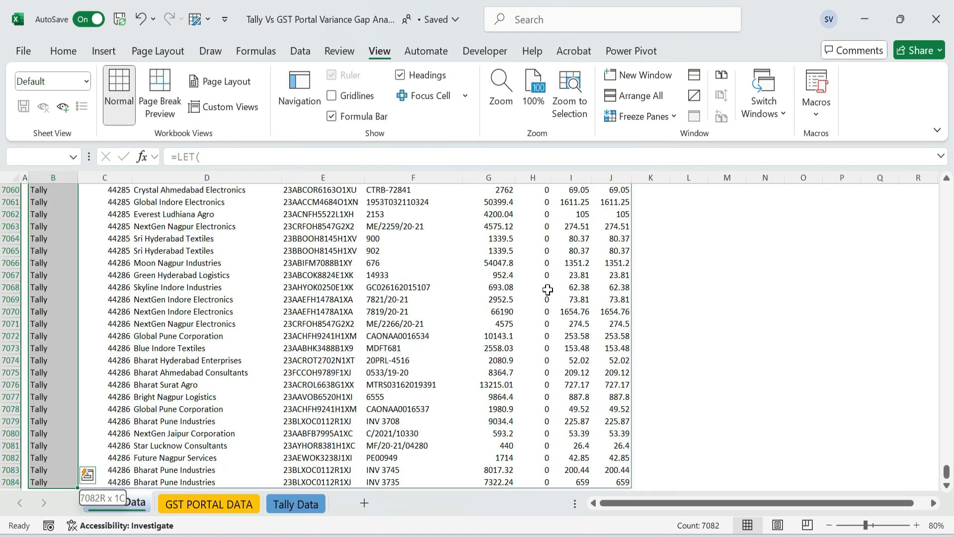
pyautogui.click(63, 52)
pyautogui.click(221, 107)
pyautogui.click(240, 230)
pyautogui.hotkey('ctrl', 'BackSpace')
pyautogui.click(81, 197)
pyautogui.click(56, 207)
pyautogui.click(67, 197)
pyautogui.press('Escape')
# Format the BILL DATE values from C3 down to the last record with the Date number format
pyautogui.click(119, 209)
pyautogui.hotkey('ctrl', 'shift', 'Down')
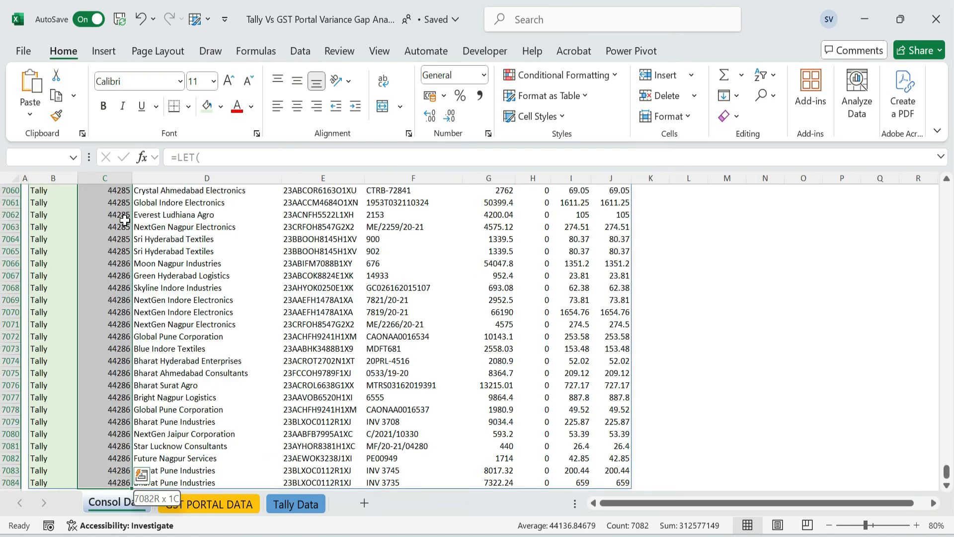
pyautogui.hotkey('ctrl', 'BackSpace')
pyautogui.hotkey('ctrl', '1')
pyautogui.click(328, 173)
pyautogui.click(546, 440)
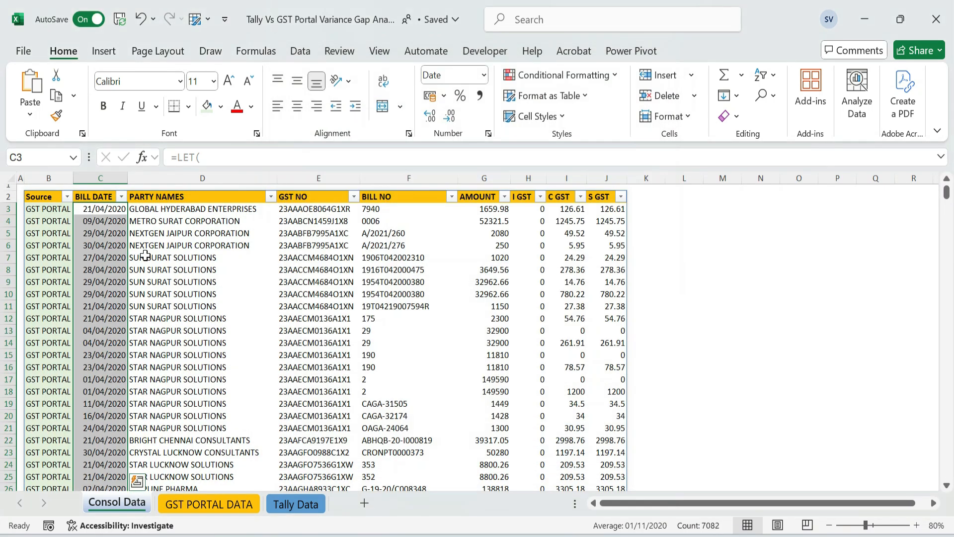
pyautogui.click(221, 217)
pyautogui.hotkey('ctrl', 'Up')
pyautogui.press('Left')
pyautogui.hotkey('ctrl', 'Down')
pyautogui.press('Down')
# Insert a PivotTable from the consolidated table on a new worksheet and rename that sheet Pivot
pyautogui.hotkey('ctrl', 'Home')
pyautogui.press('Down')
pyautogui.press('Right')
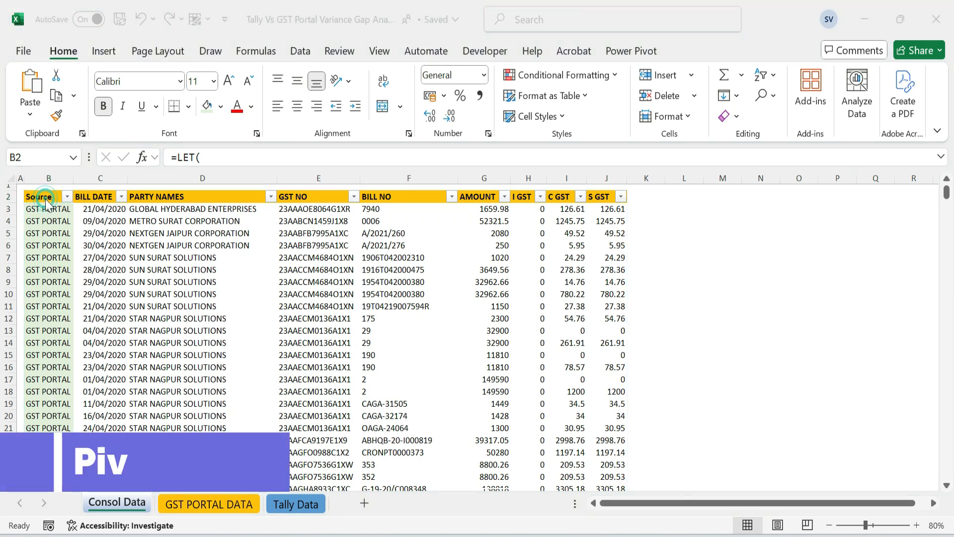
pyautogui.click(103, 51)
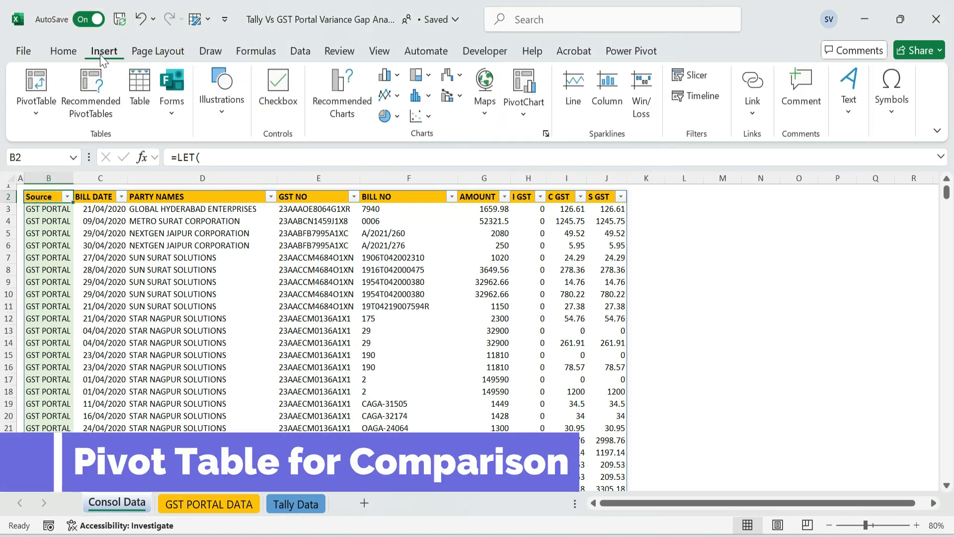
pyautogui.click(34, 103)
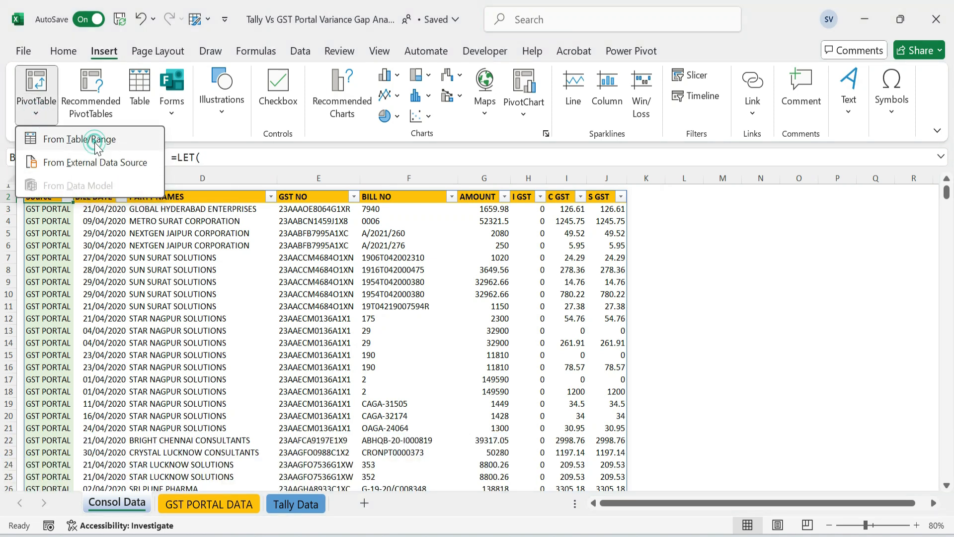
pyautogui.click(89, 142)
pyautogui.click(529, 369)
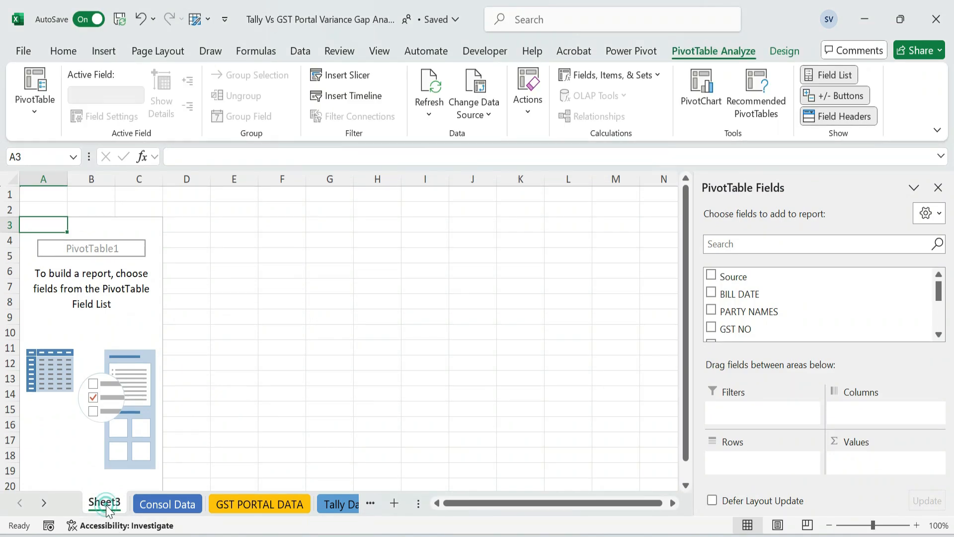
pyautogui.write('Pivot')
pyautogui.press('Return')
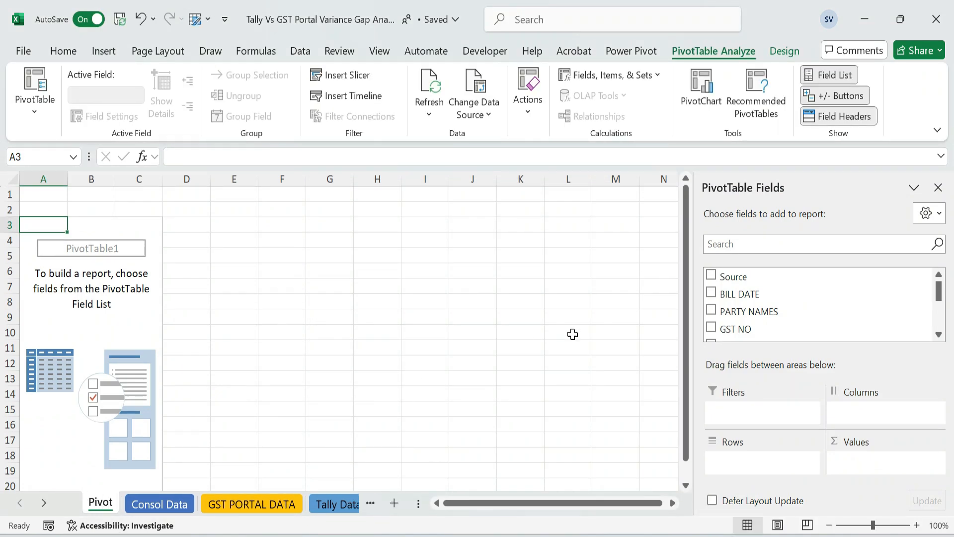
# Lay out the PivotTable with GST NO as rows, Source as columns and the sum of S GST as values
pyautogui.moveTo(748, 329); pyautogui.dragTo(768, 465)
pyautogui.moveTo(741, 278); pyautogui.dragTo(893, 412)
pyautogui.click(939, 293)
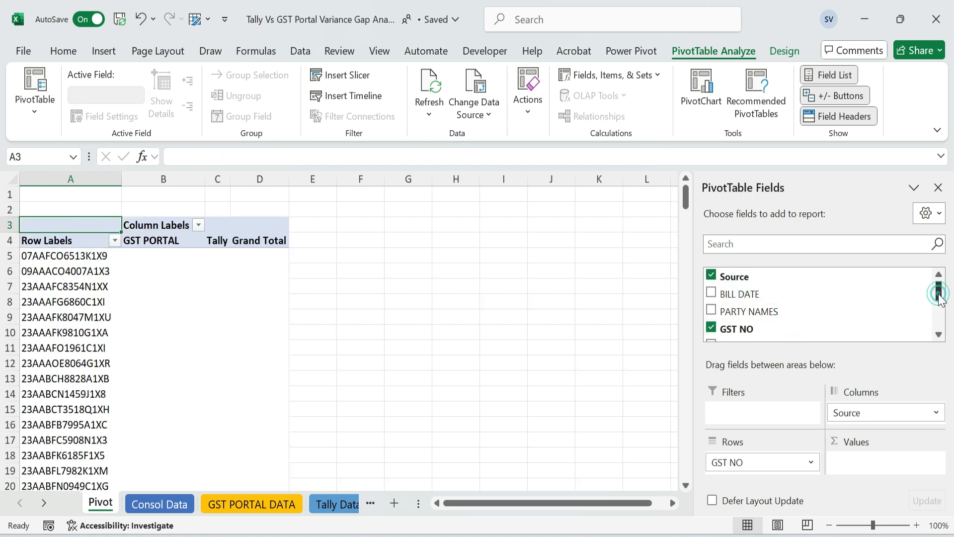
pyautogui.moveTo(938, 293); pyautogui.dragTo(939, 321)
pyautogui.moveTo(737, 314); pyautogui.dragTo(890, 458)
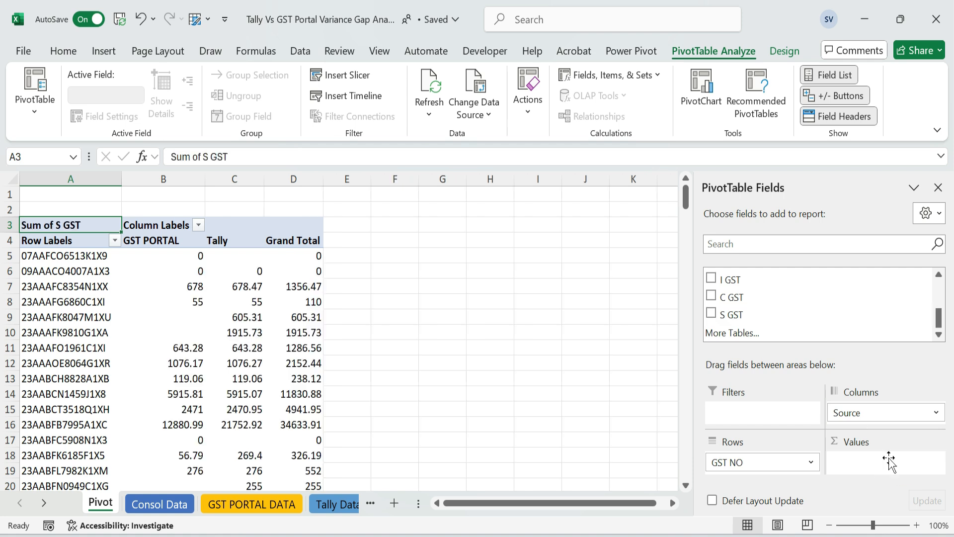
# Move the Tally column ahead of the GST PORTAL column in the PivotTable
pyautogui.click(182, 236)
pyautogui.click(241, 243)
pyautogui.moveTo(243, 246); pyautogui.dragTo(145, 252)
pyautogui.click(289, 243)
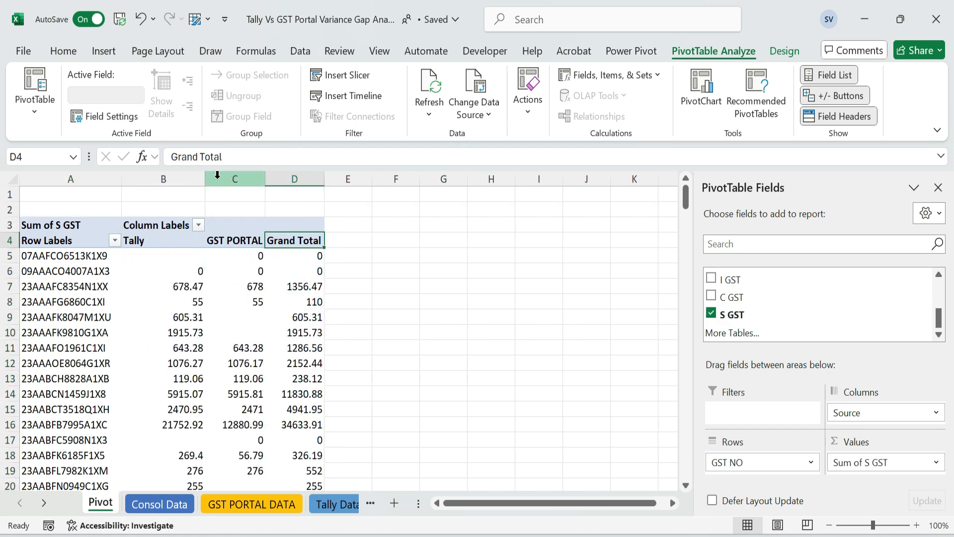
pyautogui.click(398, 219)
# Hide the gridlines on the Pivot sheet and close the PivotTable field list
pyautogui.click(118, 326)
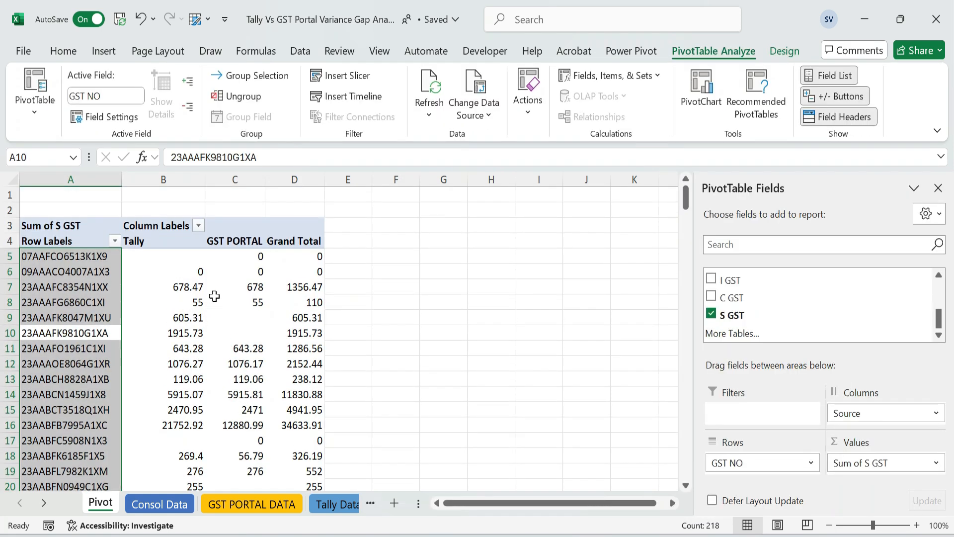
pyautogui.click(380, 50)
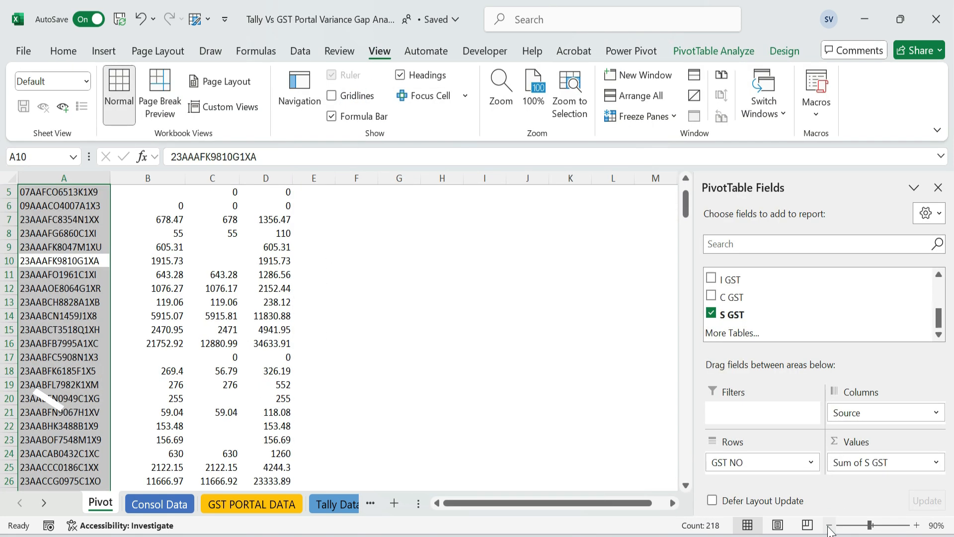
pyautogui.click(378, 261)
# Examine the GST PORTAL and Grand Total headings and the Tally and GST PORTAL values in row 7 of the PivotTable
pyautogui.click(191, 225)
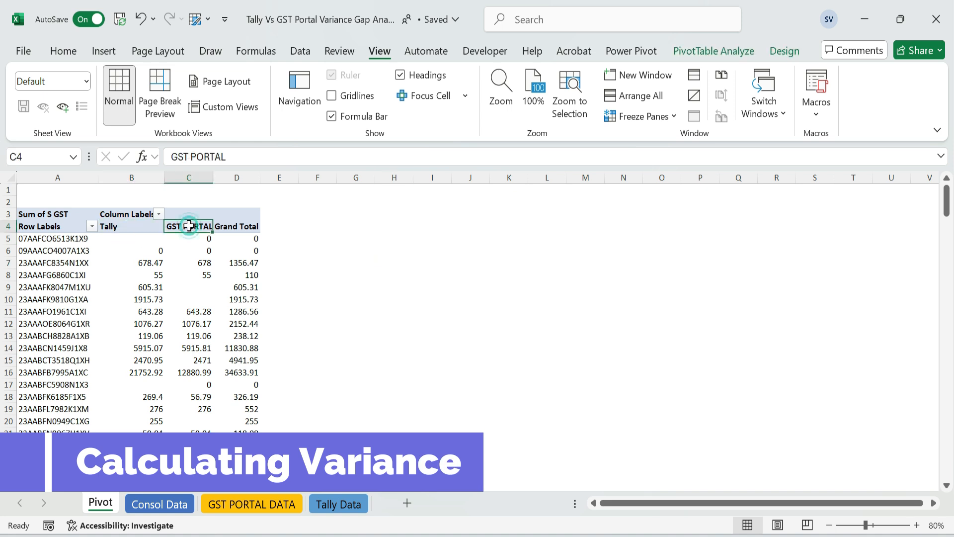
pyautogui.click(239, 226)
pyautogui.moveTo(144, 263); pyautogui.dragTo(194, 263)
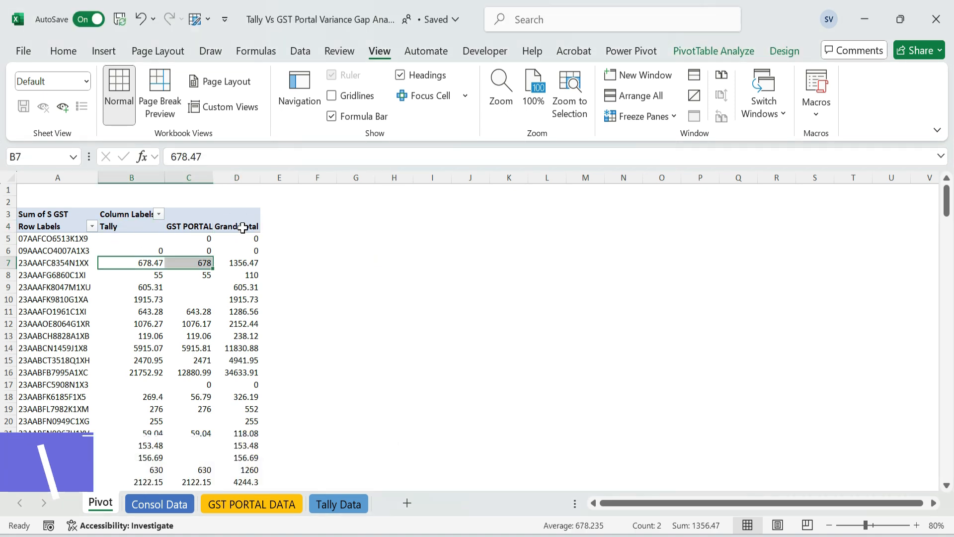
# Remove the Grand Total column from the PivotTable
pyautogui.rightClick(243, 225)
pyautogui.click(288, 381)
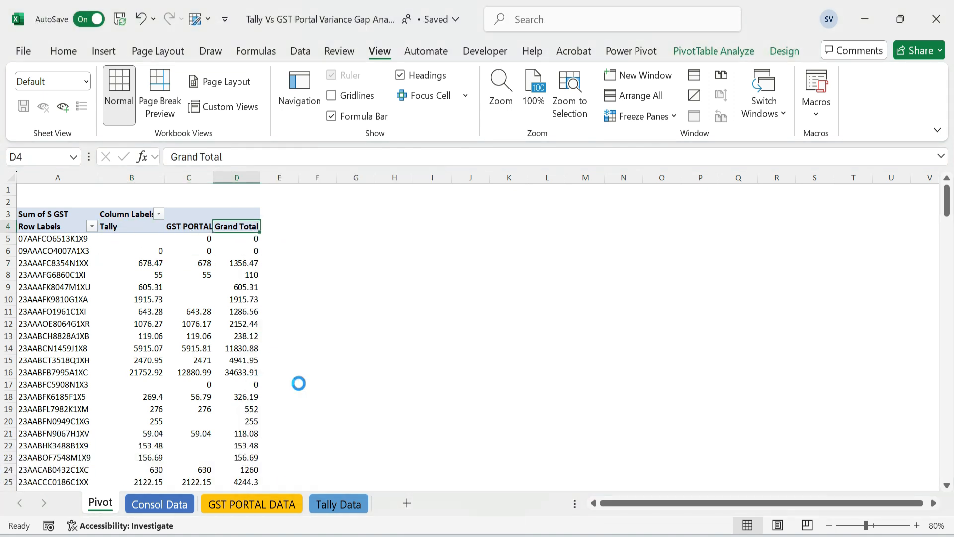
# Compare whether Calculated Item is available with the GST PORTAL heading selected and with a value cell selected
pyautogui.click(205, 226)
pyautogui.click(104, 51)
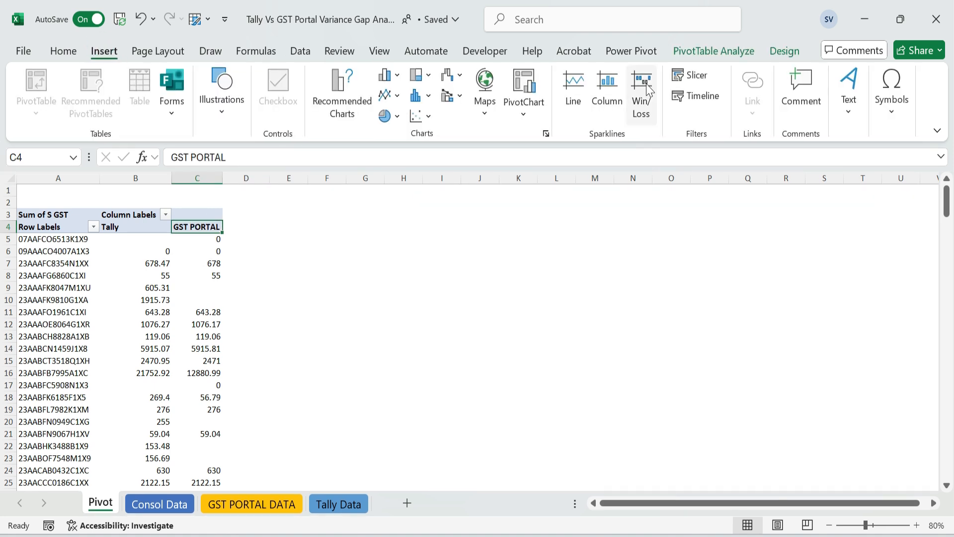
pyautogui.click(713, 51)
pyautogui.click(611, 75)
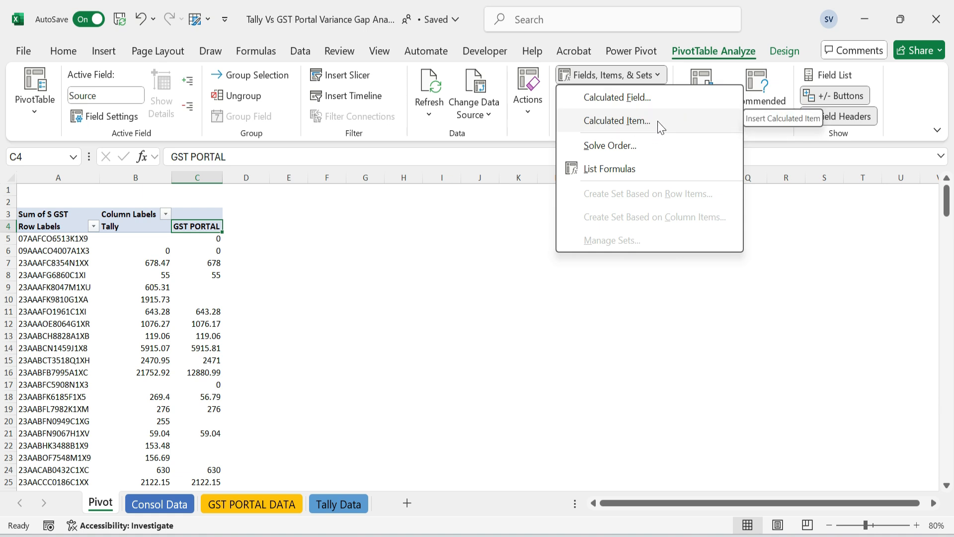
pyautogui.click(209, 241)
pyautogui.click(208, 241)
pyautogui.click(205, 226)
pyautogui.click(198, 241)
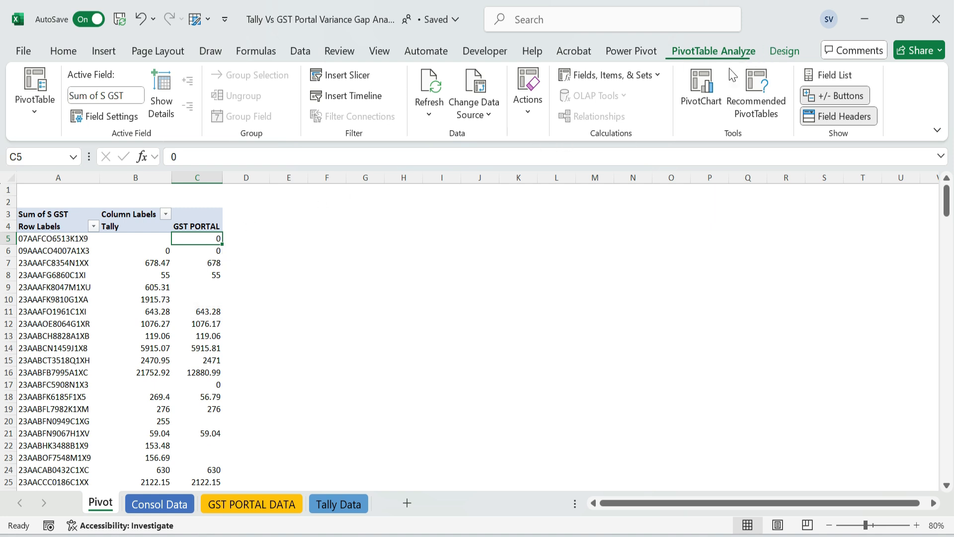
pyautogui.click(652, 75)
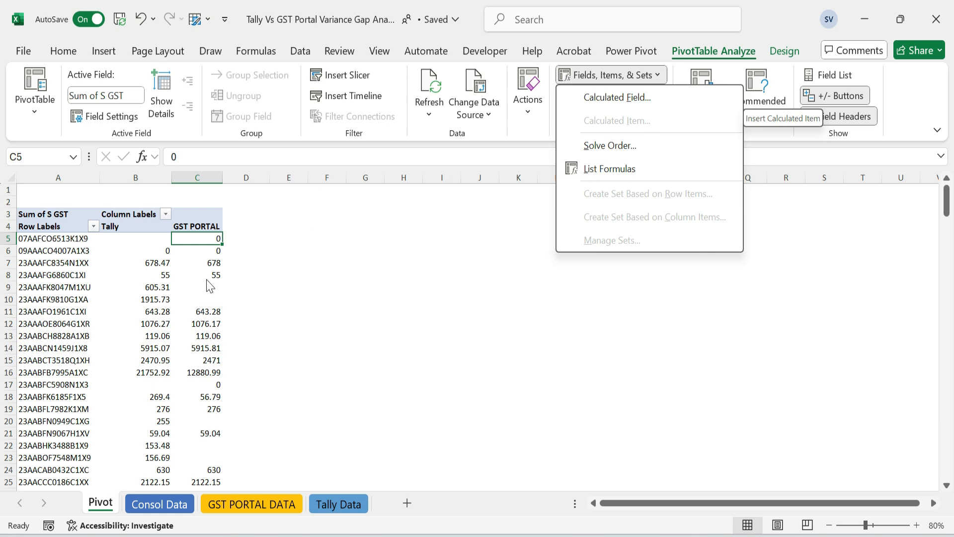
# Insert a calculated item named Variance in the Source field with the formula =Round(Tally,0)-Round('GST PORTAL',0)
pyautogui.click(198, 226)
pyautogui.click(199, 226)
pyautogui.click(611, 75)
pyautogui.click(614, 122)
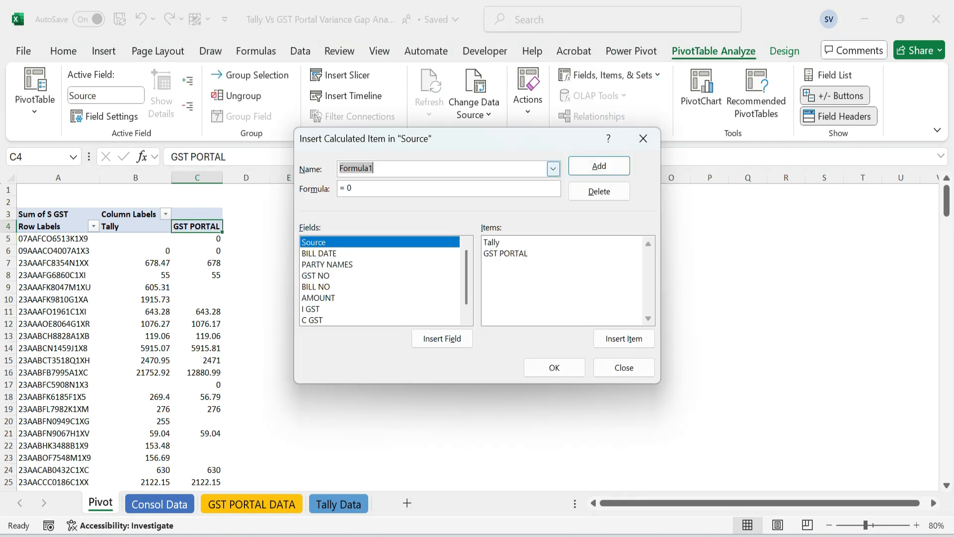
pyautogui.write('Variance')
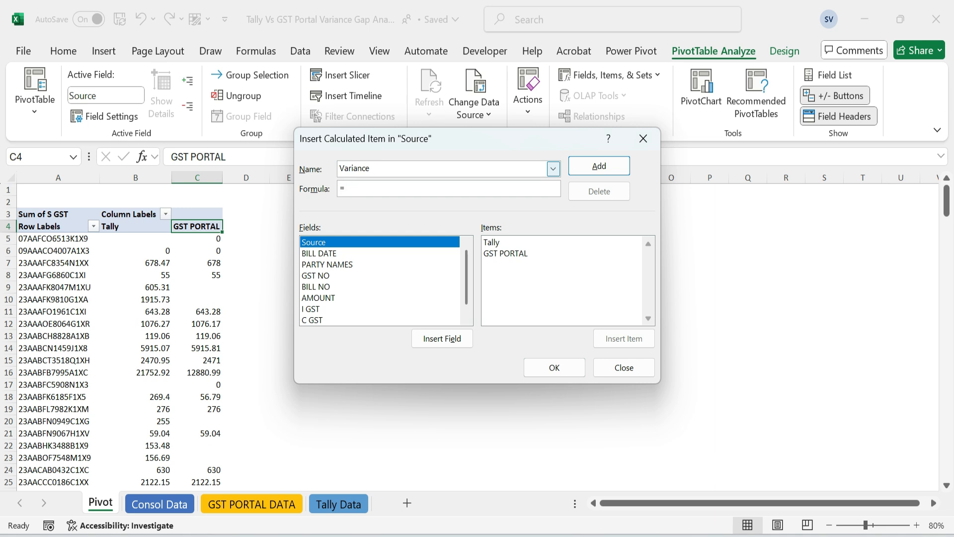
pyautogui.doubleClick(492, 243)
pyautogui.write(',0)-Round(')
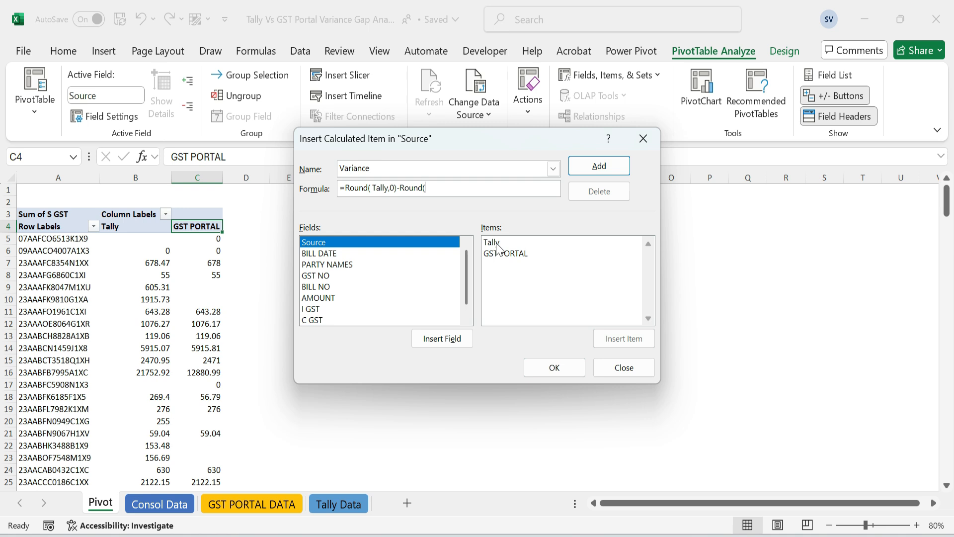
pyautogui.doubleClick(517, 254)
pyautogui.write(',0)')
pyautogui.click(599, 165)
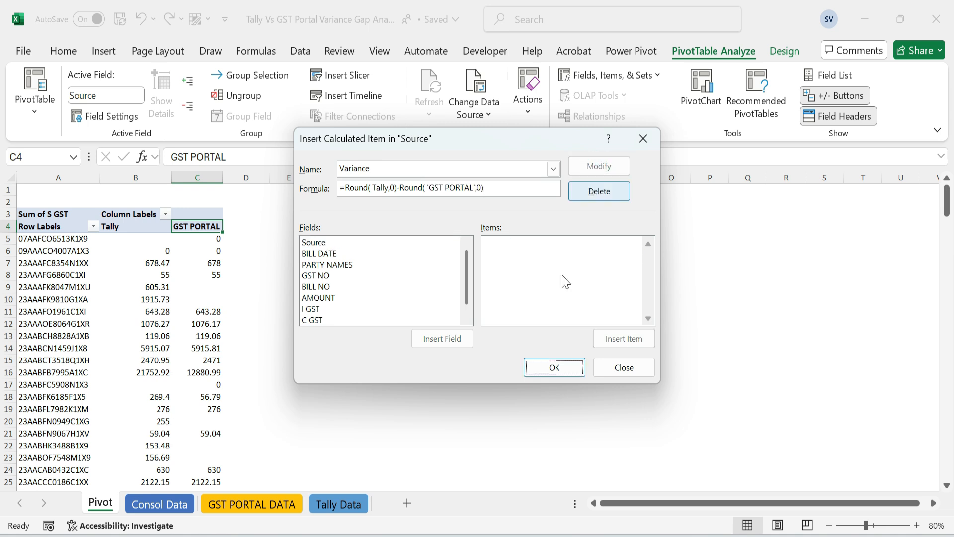
pyautogui.click(554, 368)
# Sort the PivotTable rows by Variance from largest to smallest
pyautogui.click(248, 229)
pyautogui.click(250, 248)
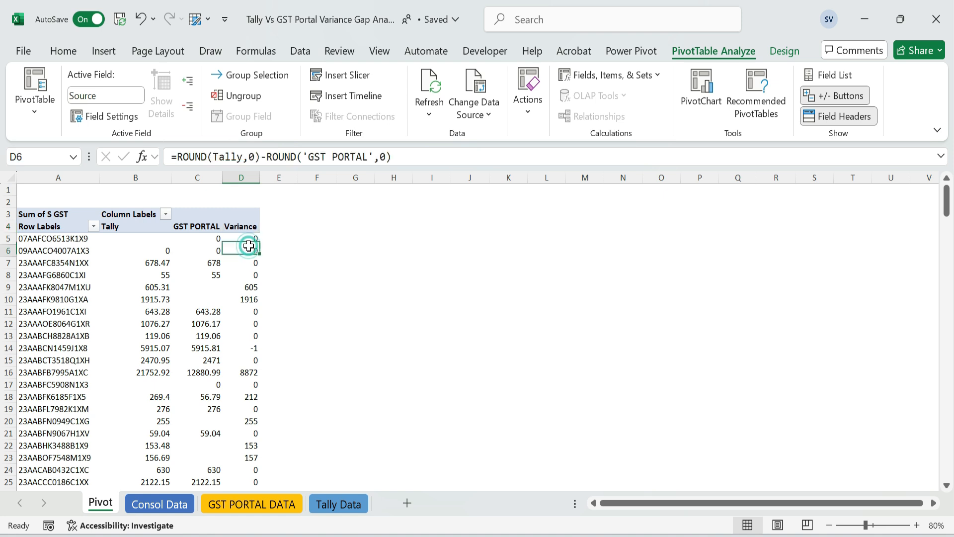
pyautogui.doubleClick(243, 241)
pyautogui.rightClick(244, 240)
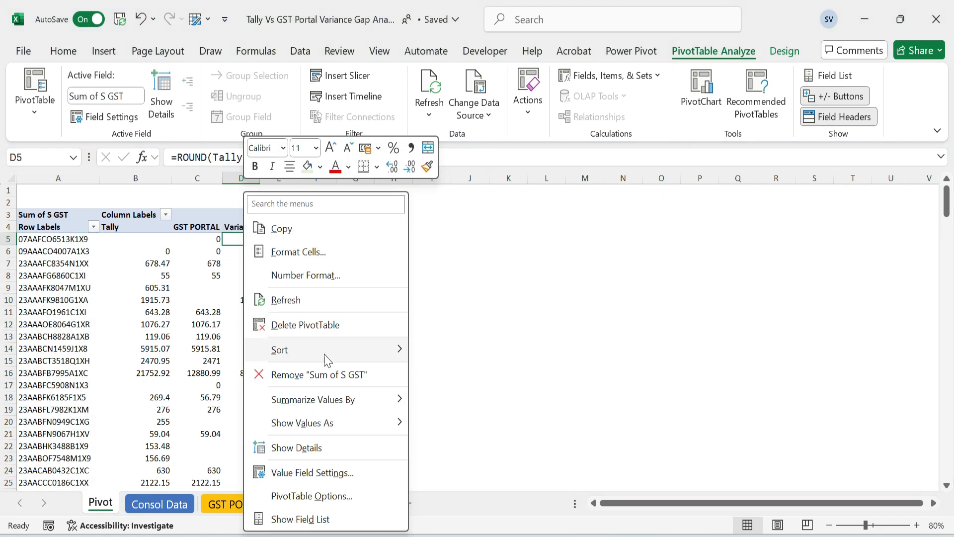
pyautogui.moveTo(323, 351)
pyautogui.click(495, 376)
# Format the Tally, GST PORTAL and Variance values in comma style without decimals and autofit columns B to D
pyautogui.moveTo(152, 241); pyautogui.dragTo(244, 482)
pyautogui.click(65, 55)
pyautogui.click(480, 95)
pyautogui.doubleClick(451, 116)
pyautogui.doubleClick(174, 179)
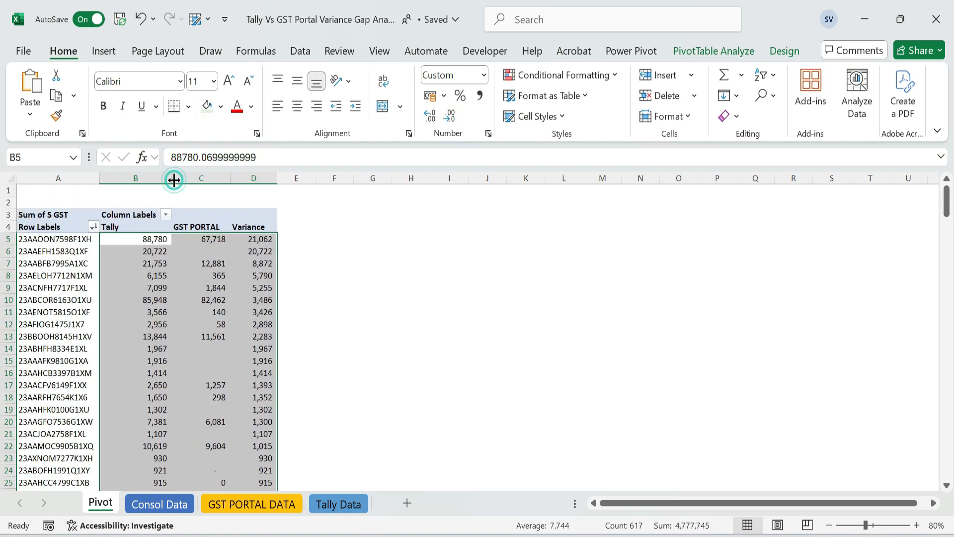
pyautogui.doubleClick(228, 179)
pyautogui.click(273, 178)
pyautogui.doubleClick(271, 179)
# Examine the largest values in the Variance column and the GST numbers they belong to
pyautogui.click(240, 250)
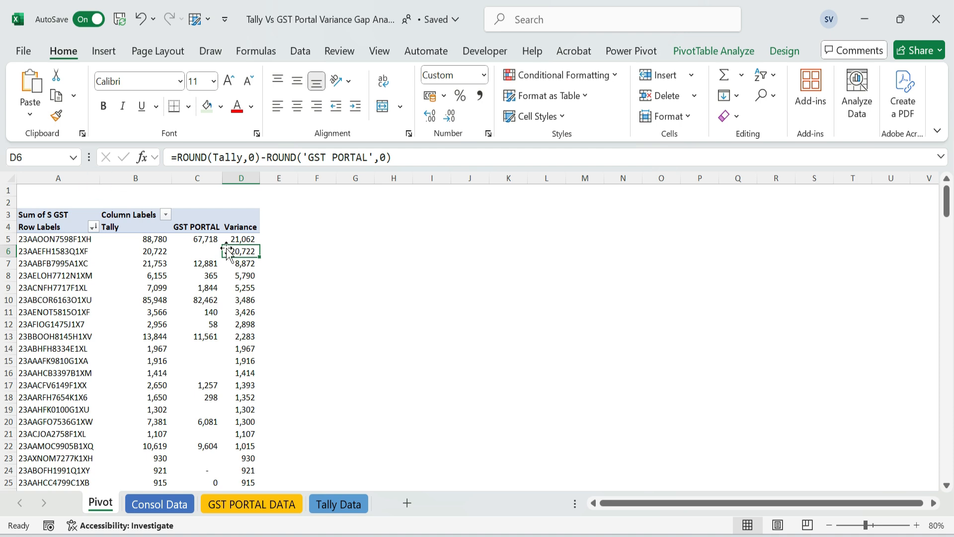
pyautogui.click(70, 301)
pyautogui.click(254, 304)
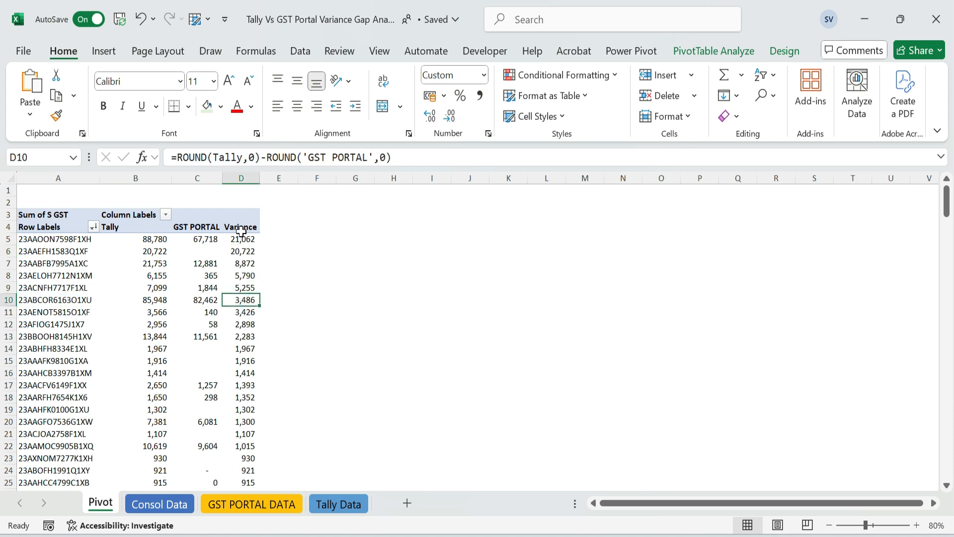
pyautogui.moveTo(241, 238); pyautogui.dragTo(244, 397)
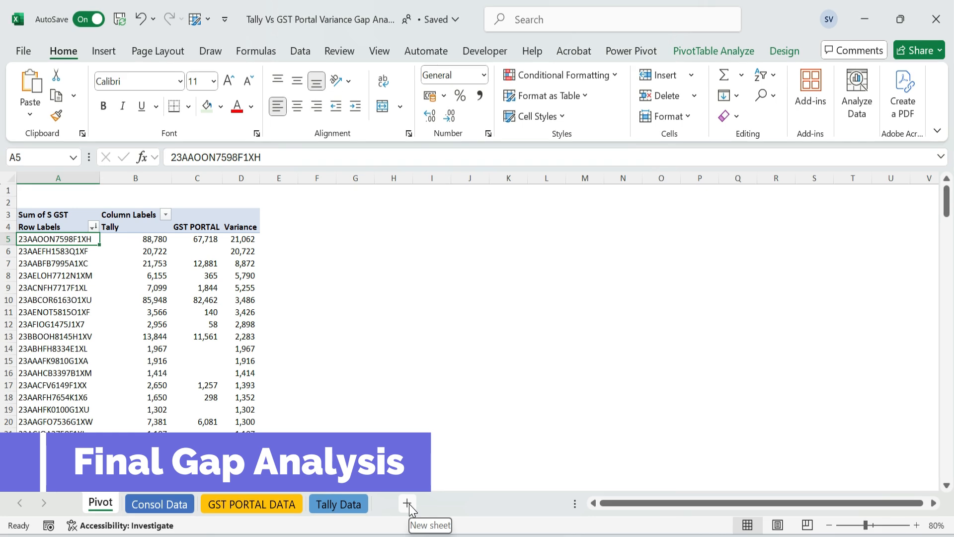
# Add a new sheet in front of the Pivot sheet and color its tab orange
pyautogui.click(366, 501)
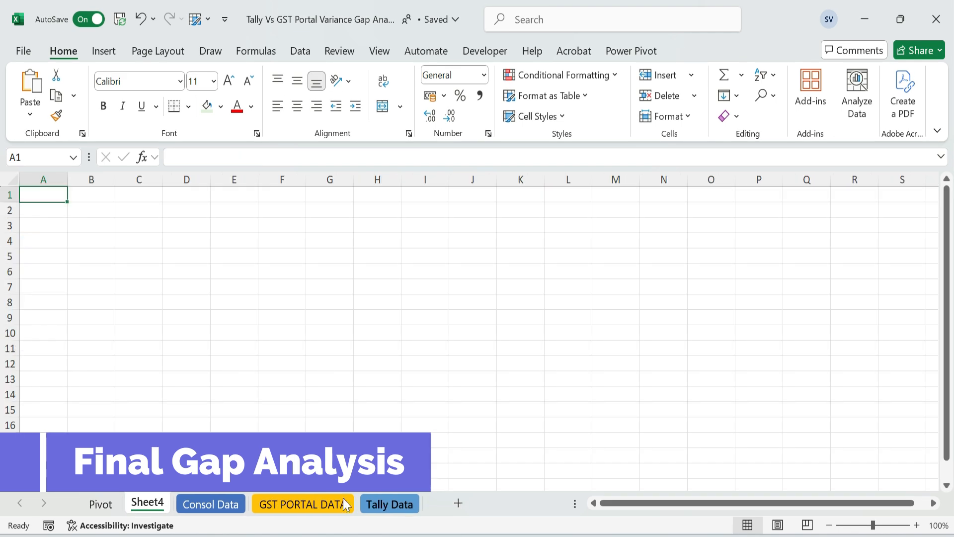
pyautogui.moveTo(149, 502); pyautogui.dragTo(83, 502)
pyautogui.rightClick(107, 502)
pyautogui.moveTo(211, 371)
pyautogui.click(339, 371)
# Rename the new sheet as Tally vs GST Gap Analysis
pyautogui.rightClick(110, 503)
pyautogui.click(155, 274)
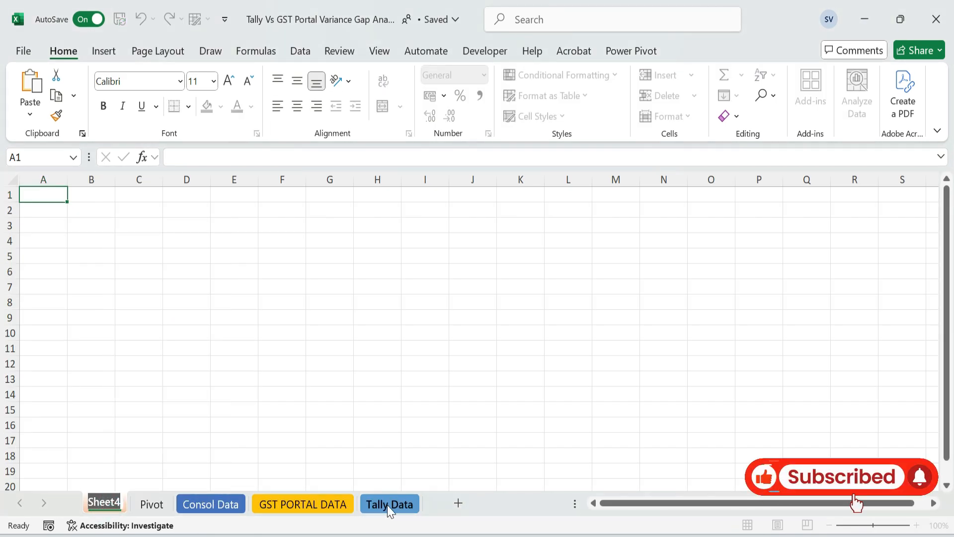
pyautogui.write('Tally vs GST')
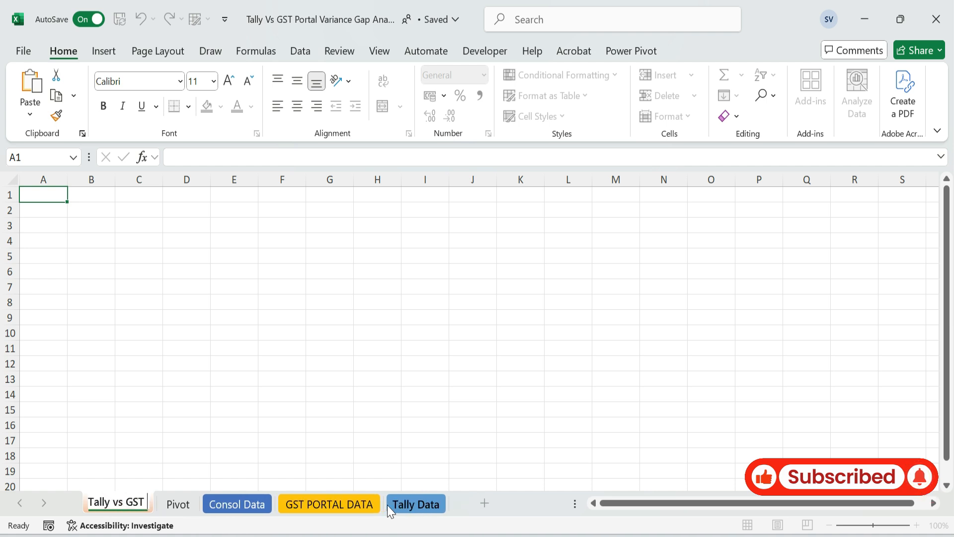
pyautogui.write(' Gap Analys')
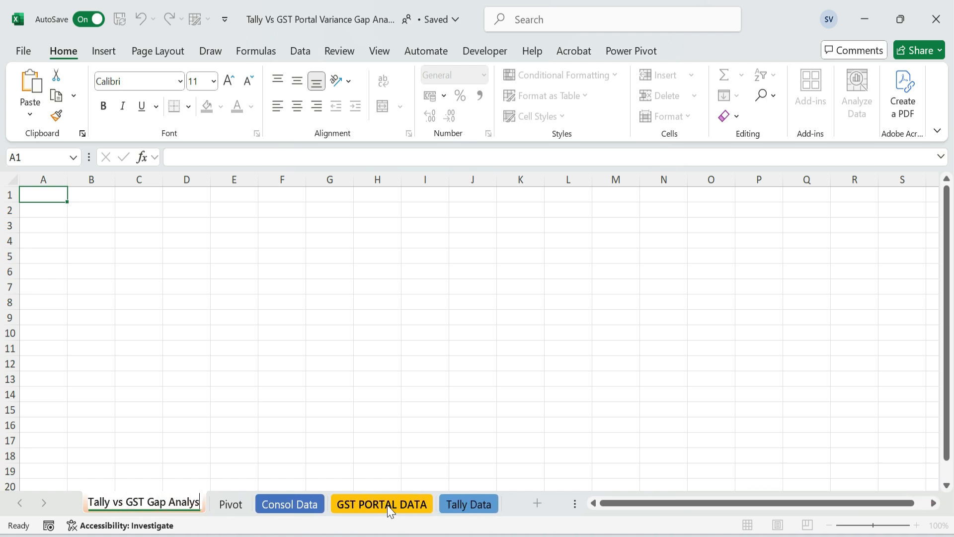
pyautogui.write('is')
pyautogui.press('Return')
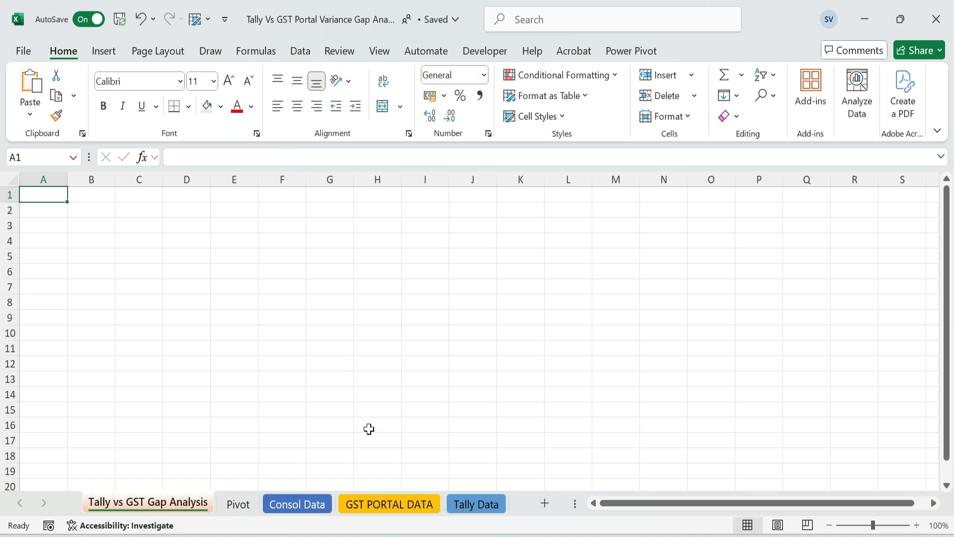
# Hide the gridlines on the Tally vs GST Gap Analysis sheet and narrow column A
pyautogui.doubleClick(830, 525)
pyautogui.click(386, 54)
pyautogui.click(331, 96)
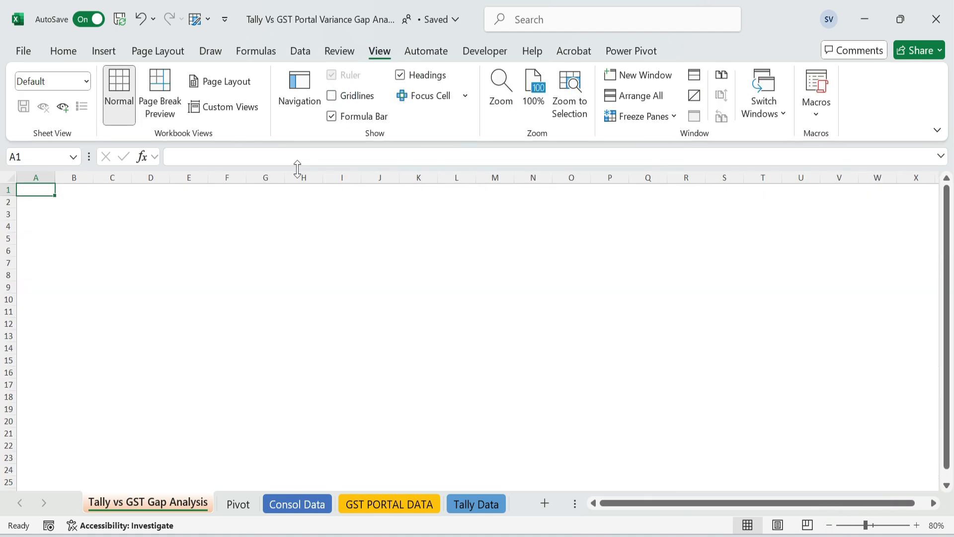
pyautogui.moveTo(54, 178); pyautogui.dragTo(25, 178)
# Copy the PivotTable on the Pivot sheet from the Row Labels heading row through the Grand Total row
pyautogui.click(74, 246)
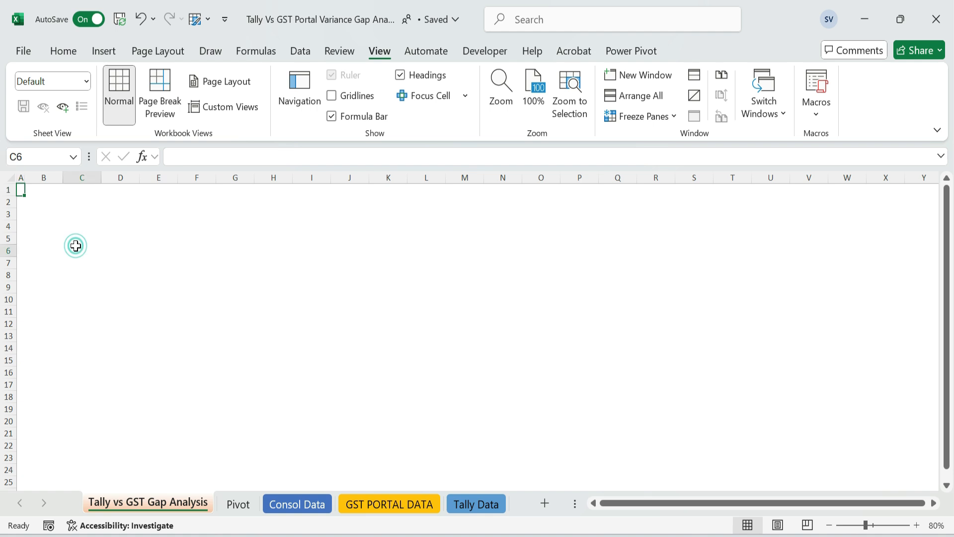
pyautogui.click(238, 504)
pyautogui.click(58, 226)
pyautogui.hotkey('ctrl', 'shift', 'Right')
pyautogui.hotkey('ctrl', 'shift', 'Down')
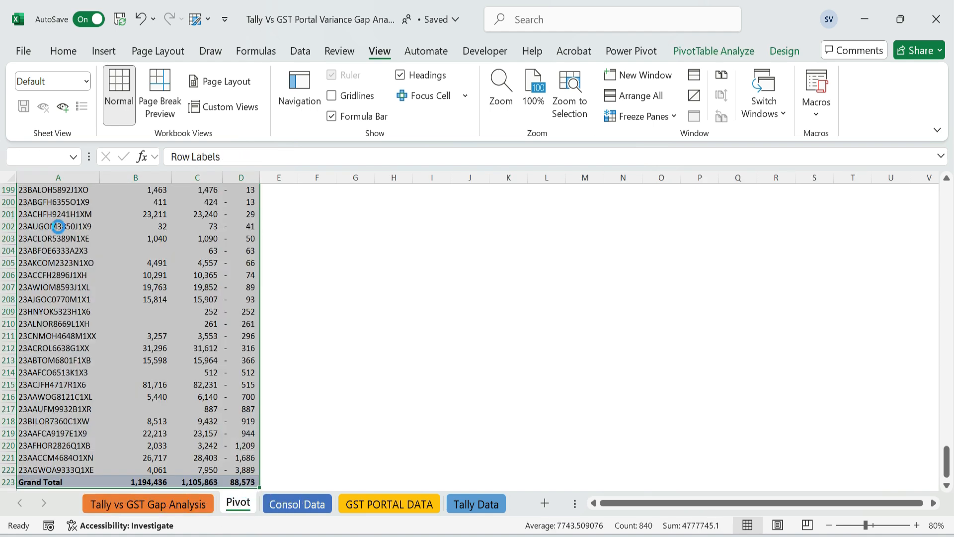
pyautogui.hotkey('ctrl', 'c')
# Paste the copied data with its formats at C6 of the Tally vs GST Gap Analysis sheet and autofit the columns
pyautogui.hotkey('ctrl', 'pageup')
pyautogui.hotkey('ctrl', 'v')
pyautogui.hotkey('ctrl', 'alt', 'v')
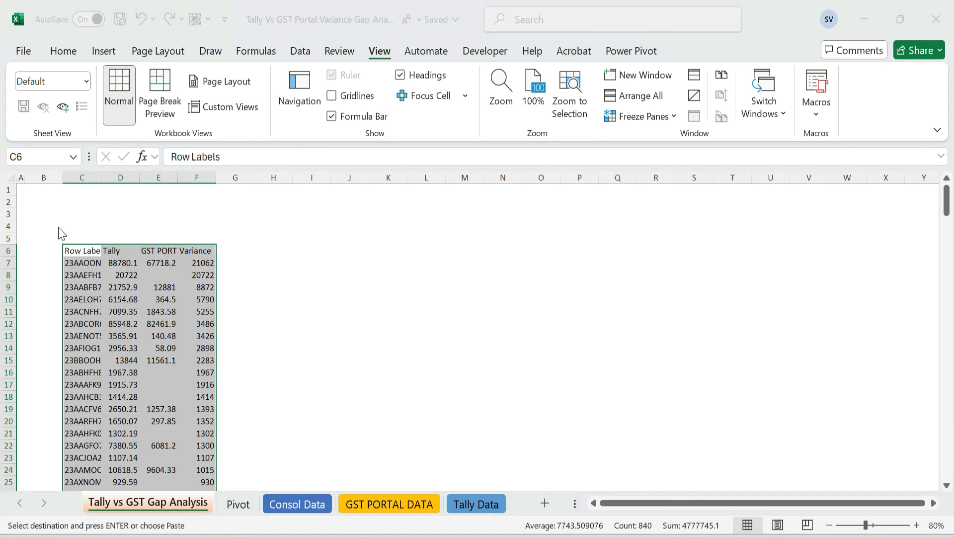
pyautogui.press('t')
pyautogui.press('Return')
pyautogui.hotkey('alt', 'o')
pyautogui.press('c')
pyautogui.press('a')
# Replace the Row Labels heading in C6 with GST No
pyautogui.hotkey('shift', 'BackSpace')
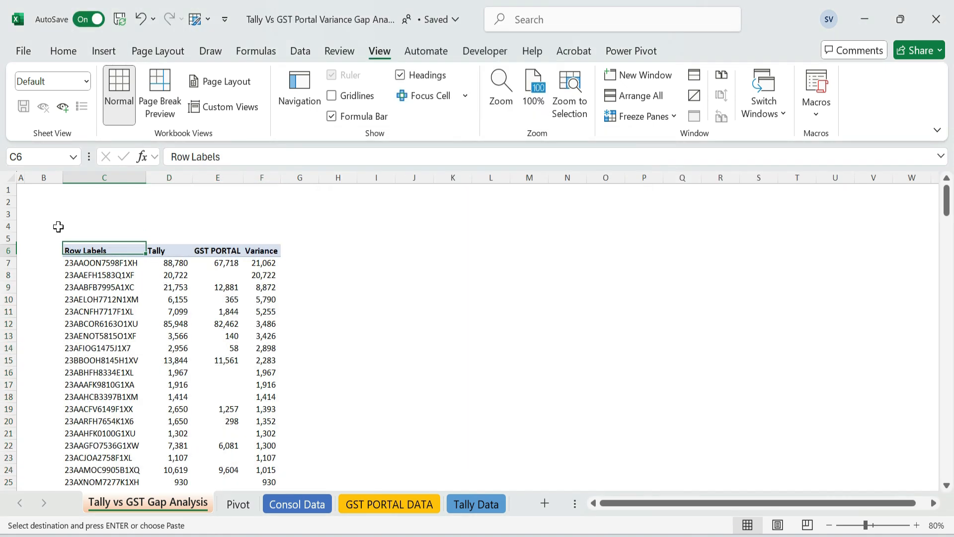
pyautogui.write('GST No')
pyautogui.hotkey('ctrl', 'Return')
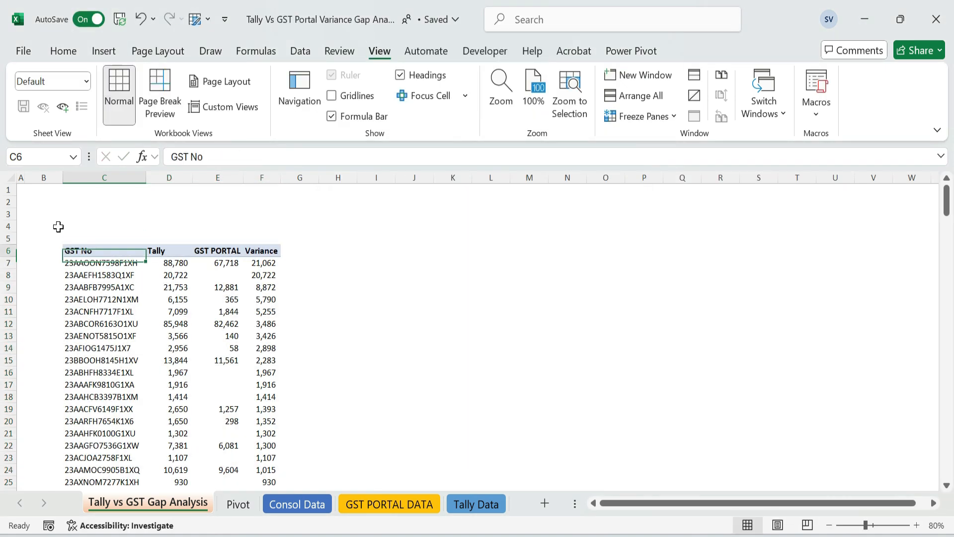
pyautogui.press('Right')
pyautogui.press('Right')
pyautogui.press('Right')
pyautogui.press('Left')
pyautogui.press('Left')
pyautogui.press('Left')
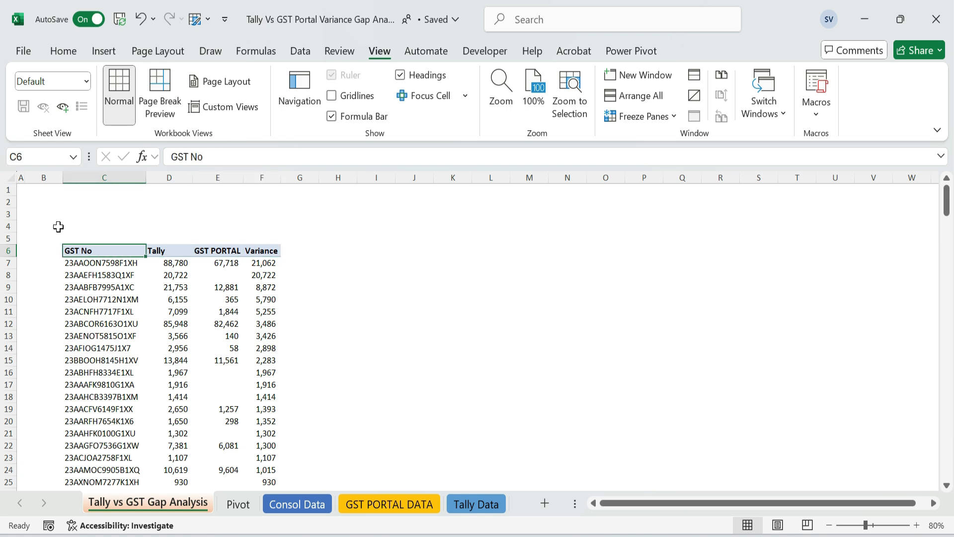
# Clear the contents of the Grand Total row at the end of the pasted data
pyautogui.hotkey('ctrl', 'shift', 'Right')
pyautogui.hotkey('ctrl', 'shift', 'Down')
pyautogui.hotkey('ctrl', 'Down')
pyautogui.hotkey('ctrl', 'shift', 'Right')
pyautogui.press('Delete')
pyautogui.hotkey('alt', 'e')
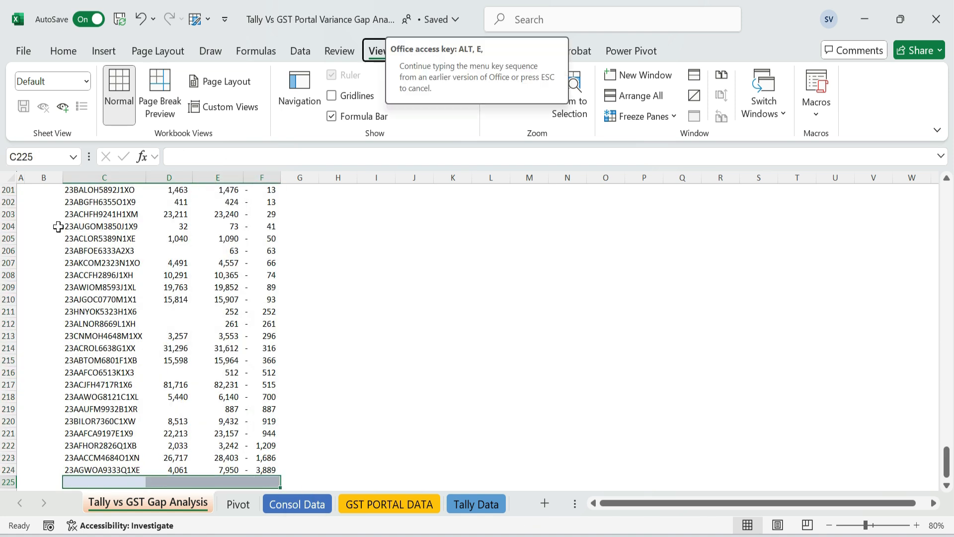
pyautogui.press('Escape')
# Format the pasted data range from the GST No heading through the last GST number as an orange medium-style table
pyautogui.press('Up')
pyautogui.hotkey('ctrl', 'Up')
pyautogui.hotkey('ctrl', 'shift', 'Right')
pyautogui.hotkey('ctrl', 'shift', 'Down')
pyautogui.scroll(9, 67, 225)
pyautogui.scroll(20, 67, 226)
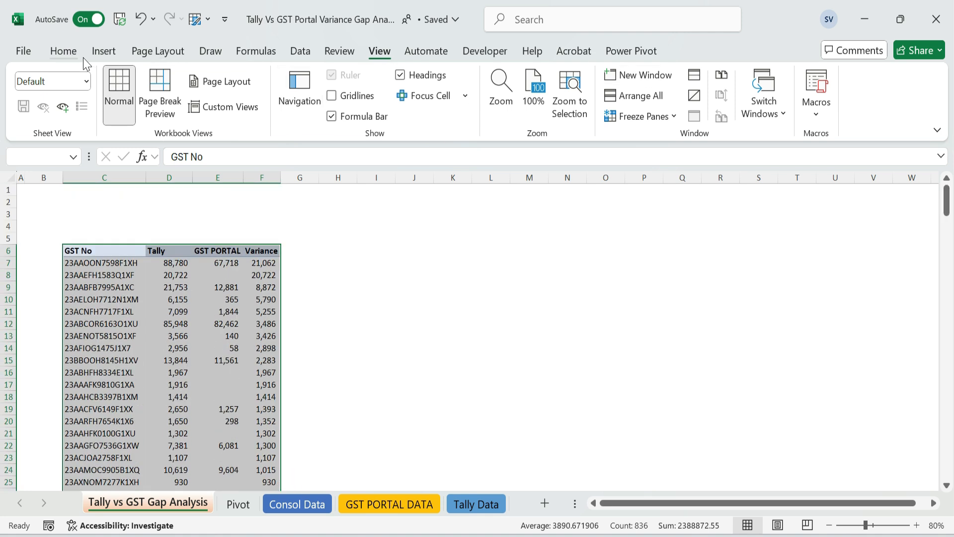
pyautogui.click(68, 54)
pyautogui.click(579, 97)
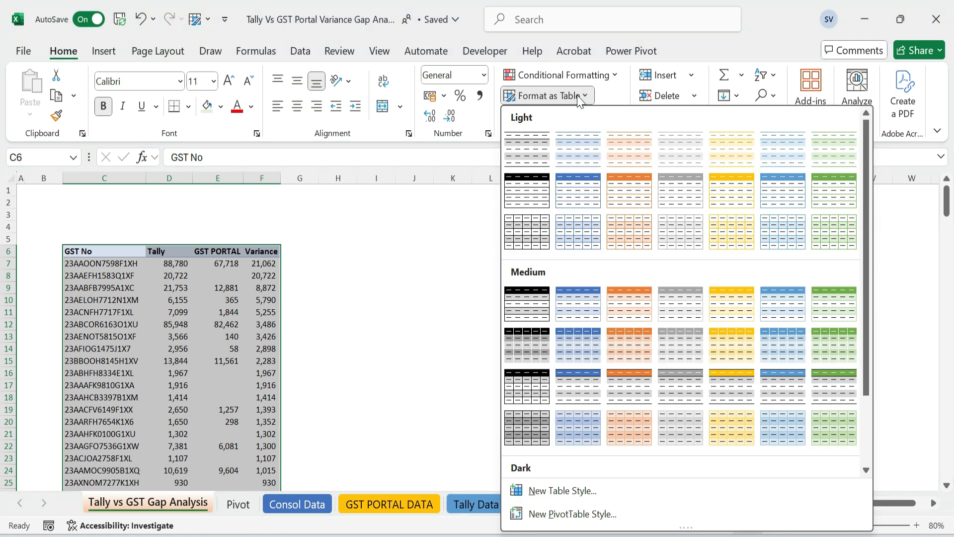
pyautogui.click(636, 307)
pyautogui.click(469, 317)
# Remove the manual cell fill from the table's header row
pyautogui.scroll(2, 255, 283)
pyautogui.moveTo(132, 257); pyautogui.dragTo(298, 258)
pyautogui.click(63, 50)
pyautogui.click(220, 106)
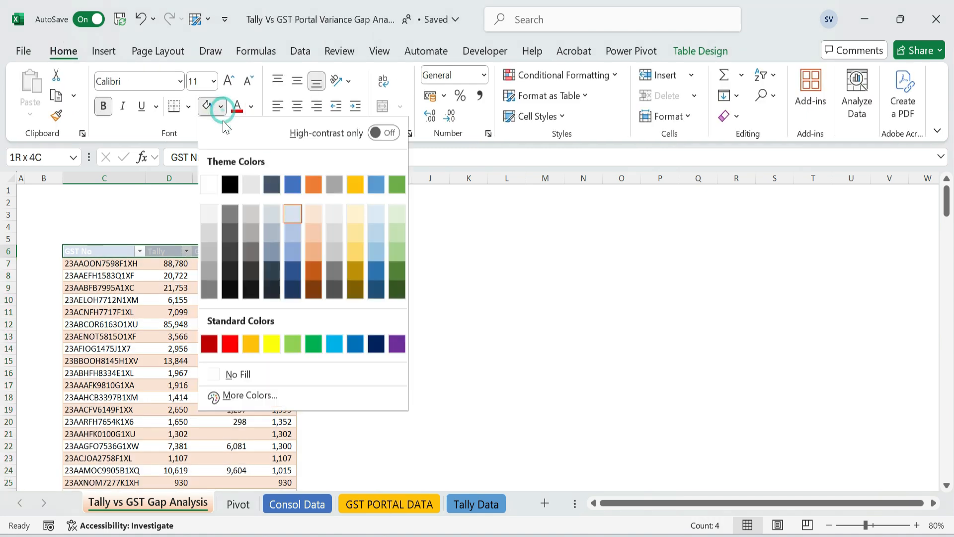
pyautogui.click(247, 374)
pyautogui.click(419, 315)
# Add a Status column to the table after the Variance column
pyautogui.click(104, 251)
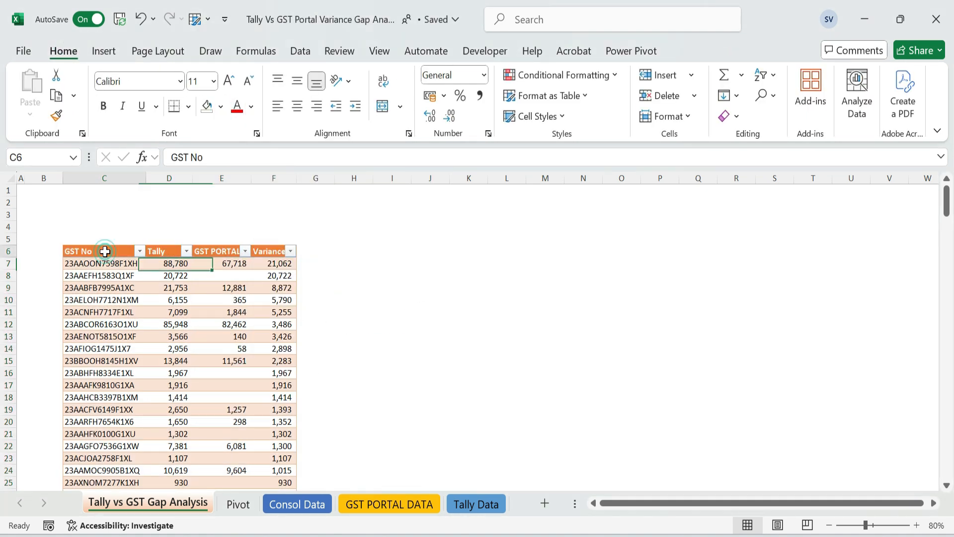
pyautogui.click(276, 253)
pyautogui.click(308, 253)
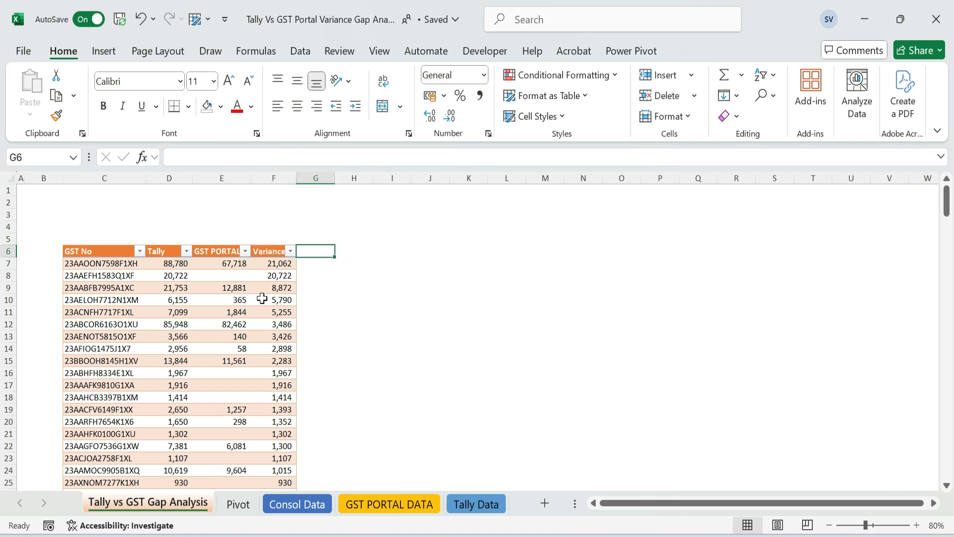
pyautogui.write('Status')
pyautogui.press('Return')
pyautogui.press('Up')
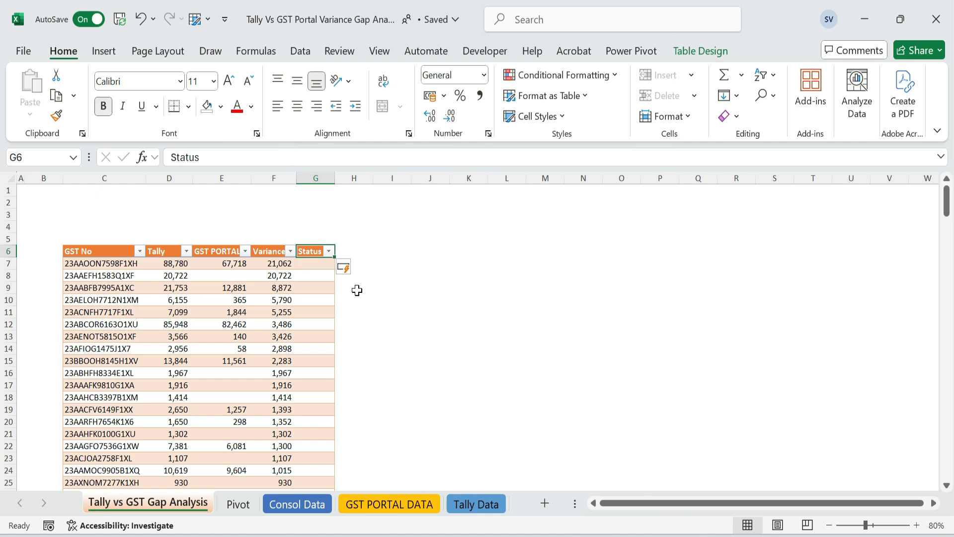
# Start an IF formula in the first Status cell that returns "Not updated in GST Portal" when the row's GST PORTAL value is blank
pyautogui.hotkey('alt', 'Tab')
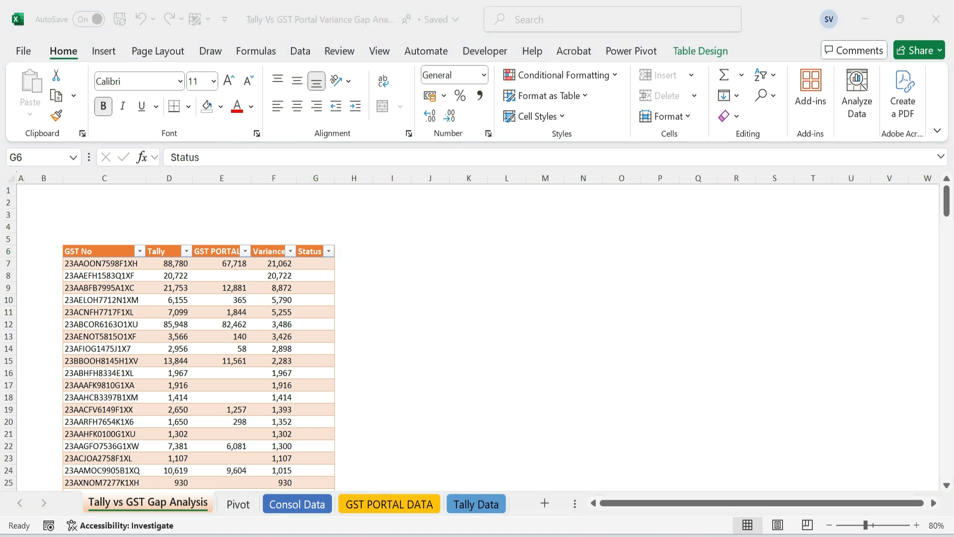
pyautogui.hotkey('alt', 'Tab')
pyautogui.click(315, 263)
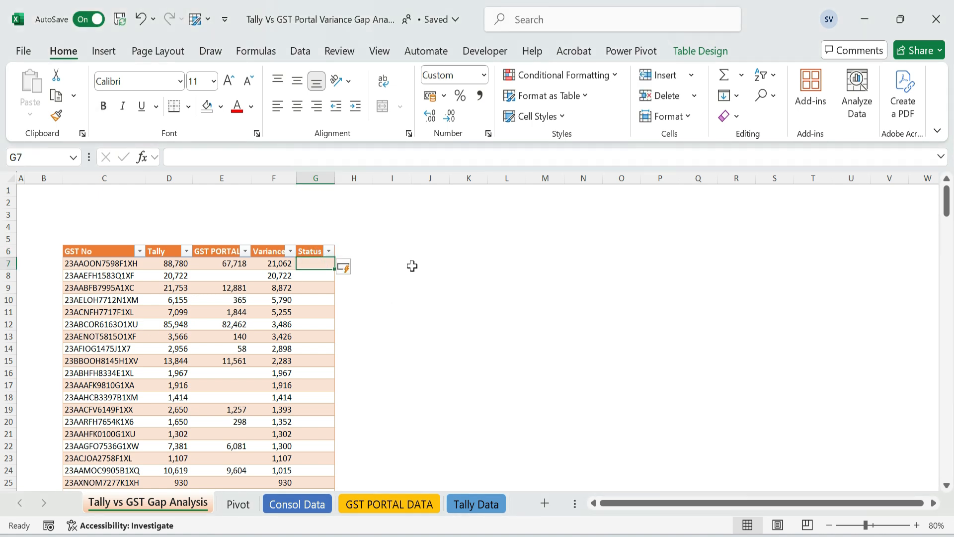
pyautogui.write('=')
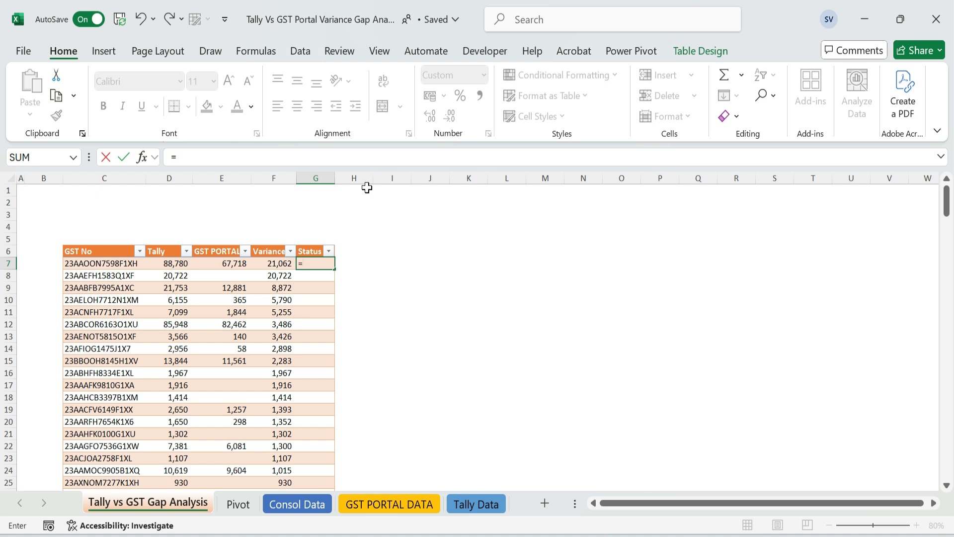
pyautogui.write('If(')
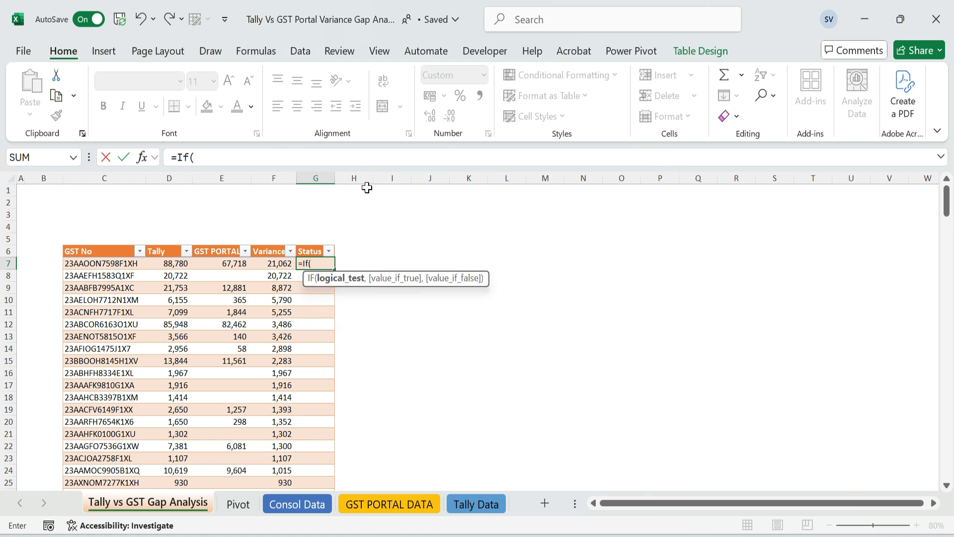
pyautogui.click(222, 263)
pyautogui.write('="","Not')
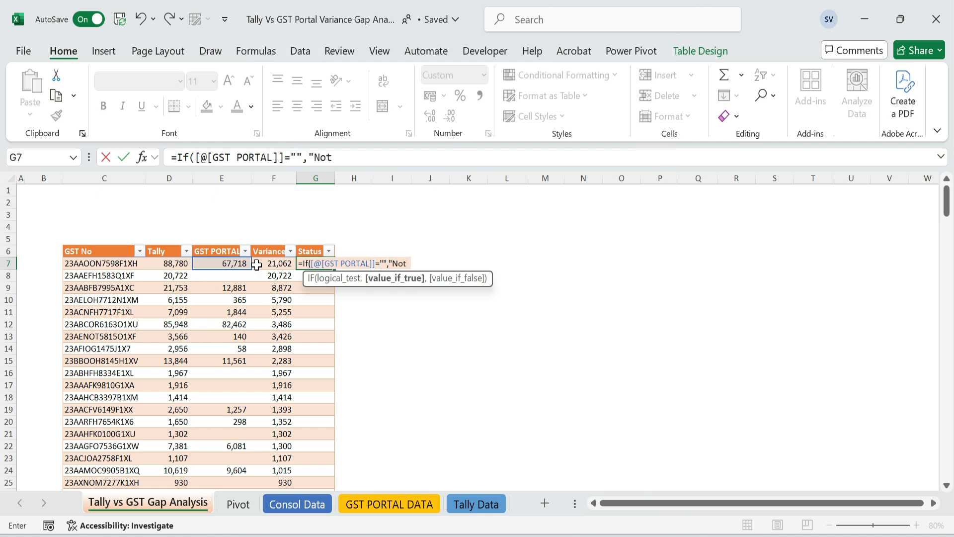
pyautogui.write(' updated in Po')
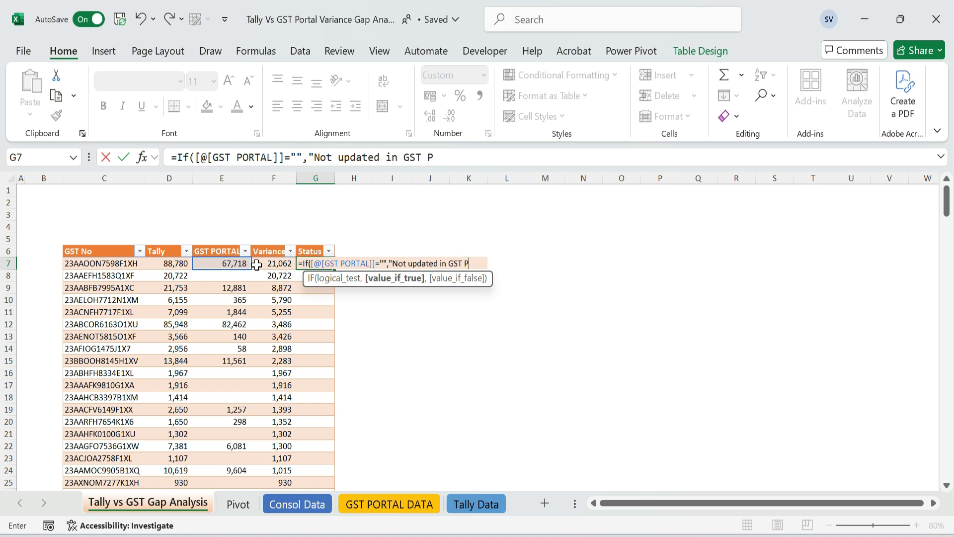
pyautogui.write('ortal",if(')
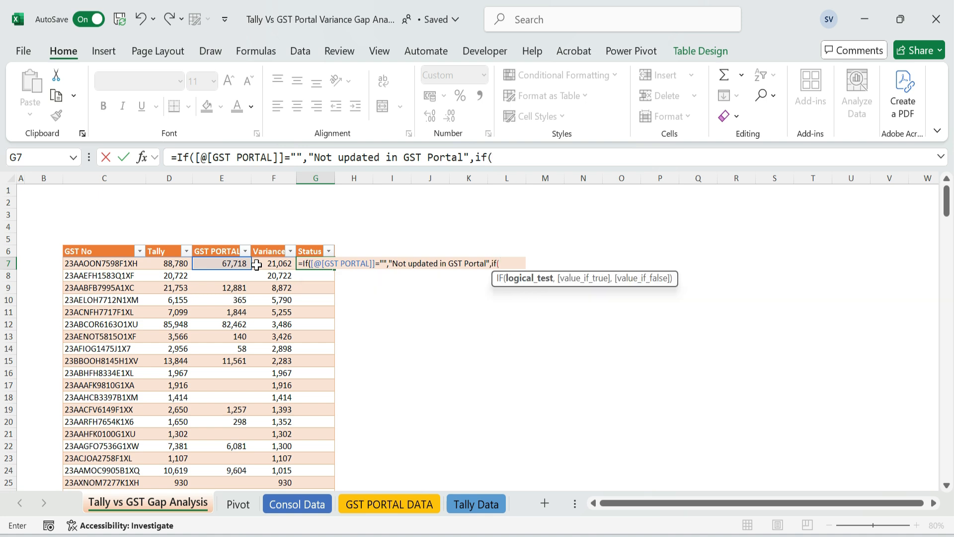
# Nest an IF returning "Not Updated in Tally" when Tally is blank, and capitalise "Updated" in the GST Portal text
pyautogui.click(177, 264)
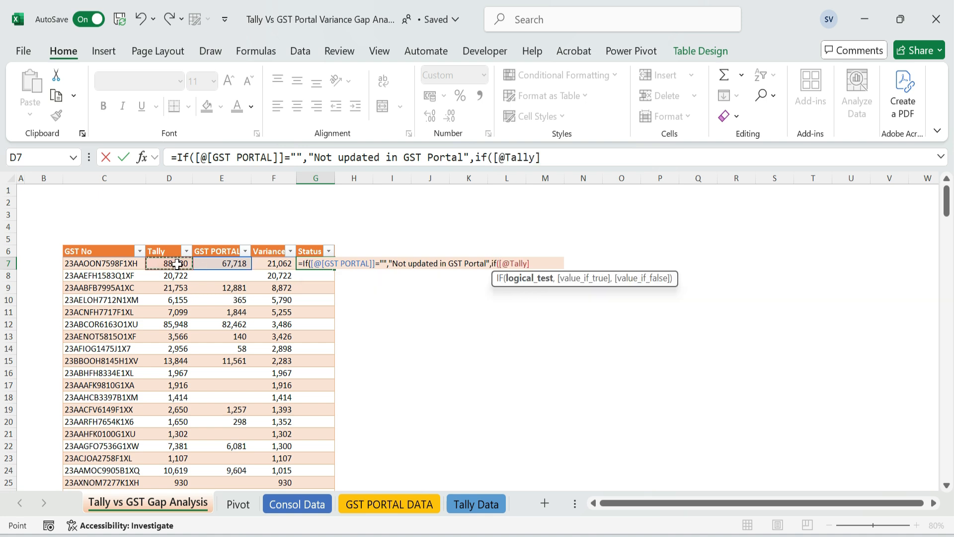
pyautogui.write('="","')
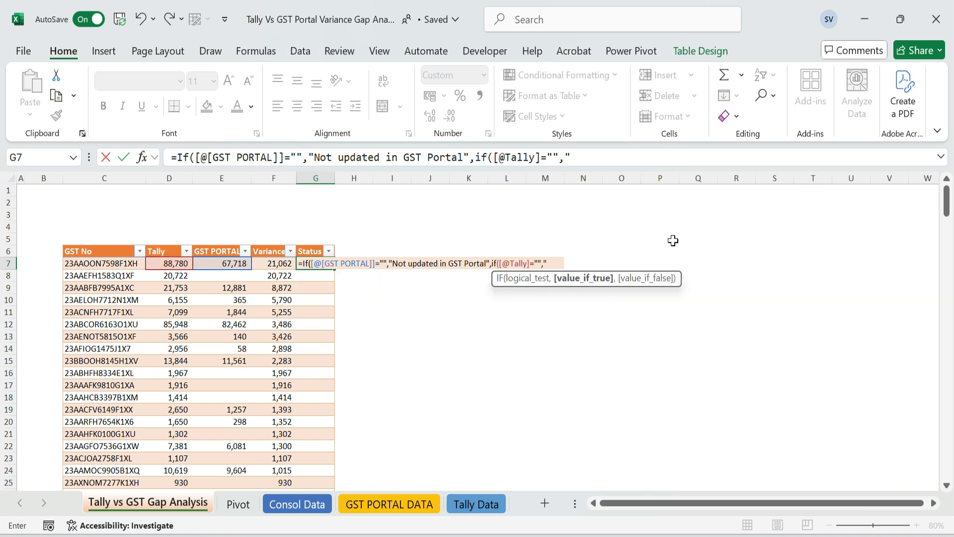
pyautogui.write('Not Updated in Tally"')
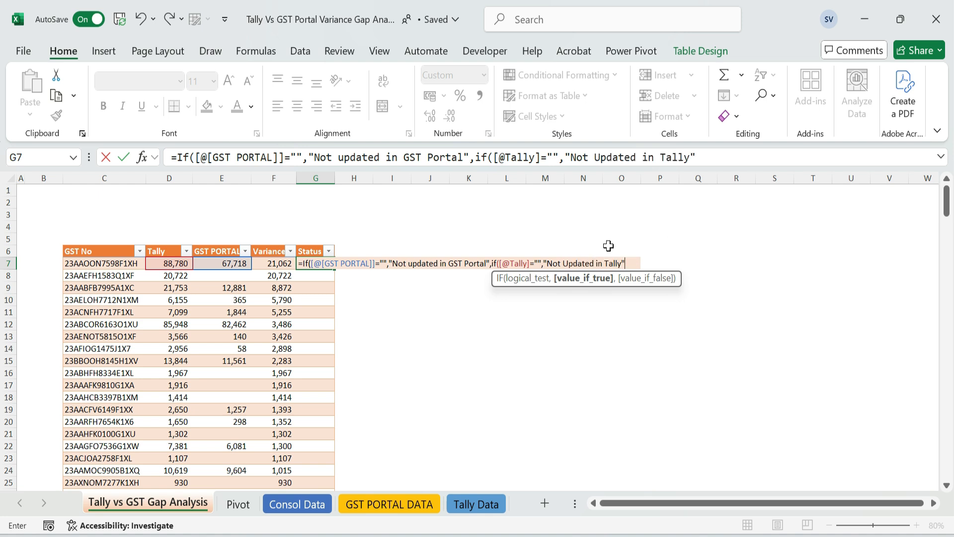
pyautogui.click(410, 264)
pyautogui.press('BackSpace')
pyautogui.write('U')
pyautogui.click(639, 264)
pyautogui.write(',if(')
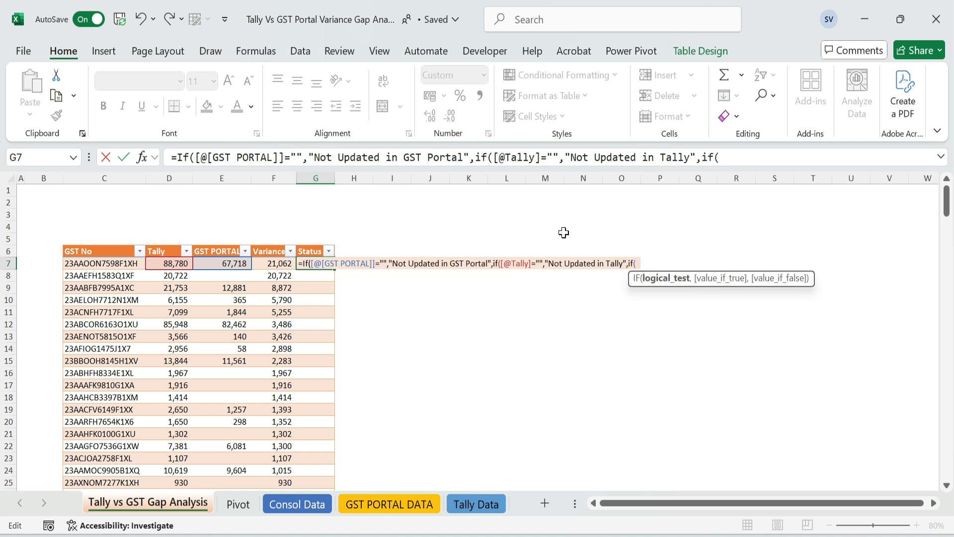
# Nest an IF in the Status formula that returns "Mismatch in GST Portal" when Variance is greater than 0
pyautogui.click(283, 265)
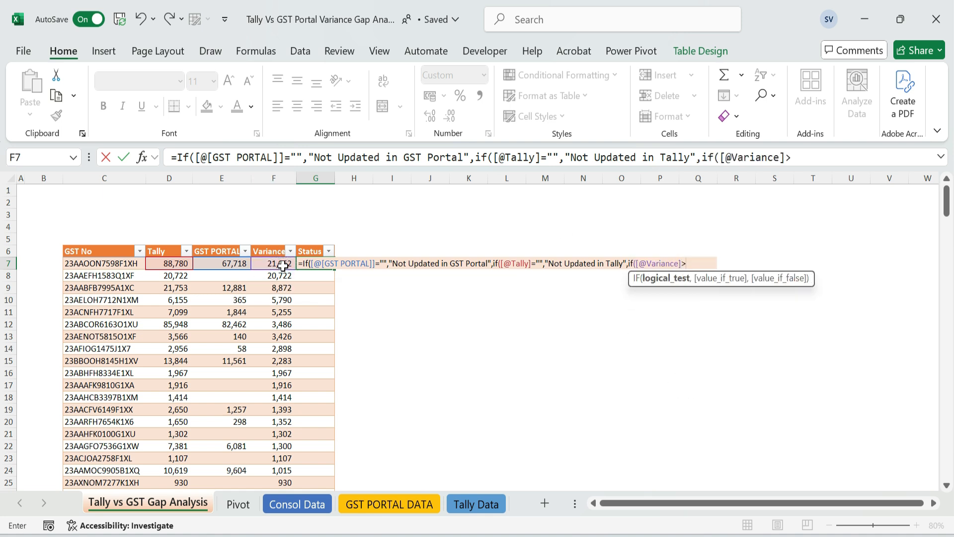
pyautogui.write('>0,"Mismatch in GST Por')
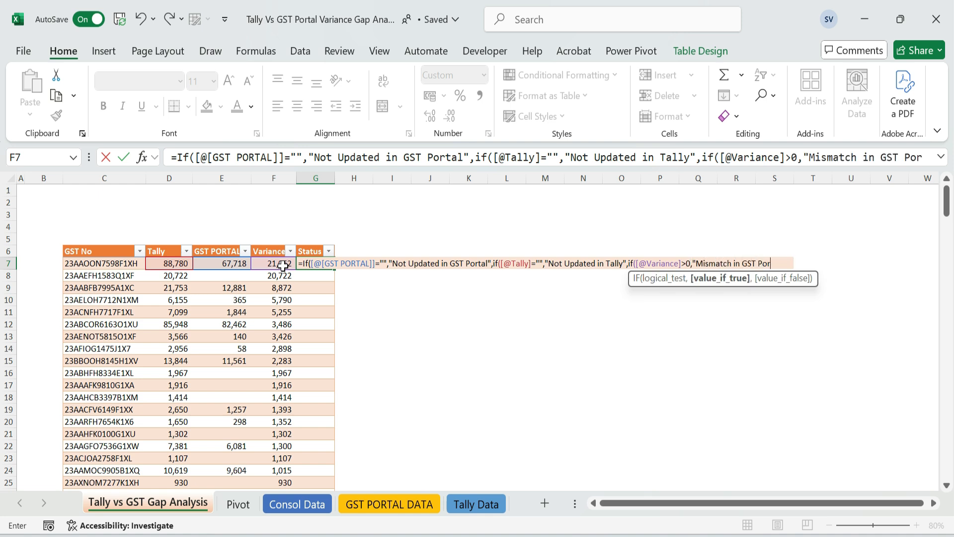
pyautogui.write('tal",if(')
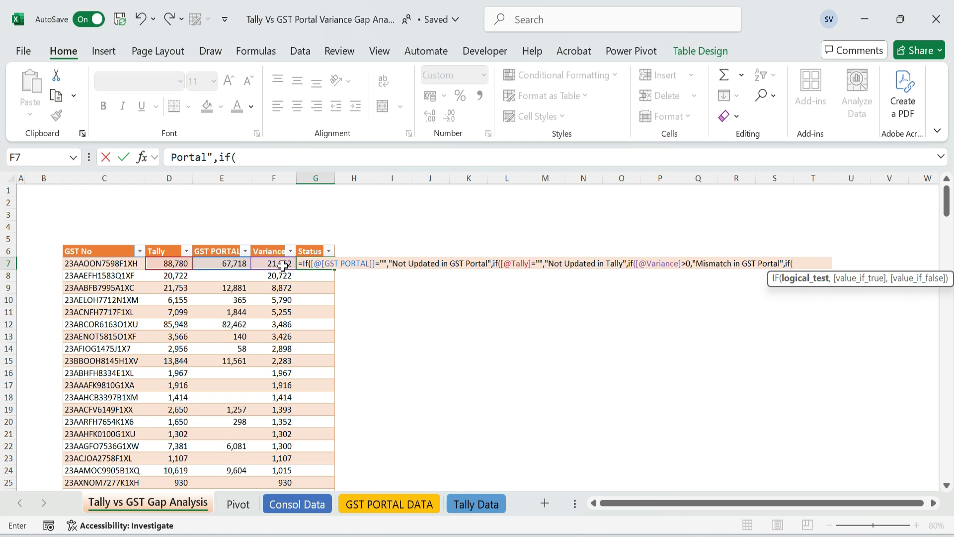
# Expand the formula editing area and nest an IF that returns "Mismatch in Tally" when Variance is less than 0
pyautogui.click(279, 263)
pyautogui.write('<0')
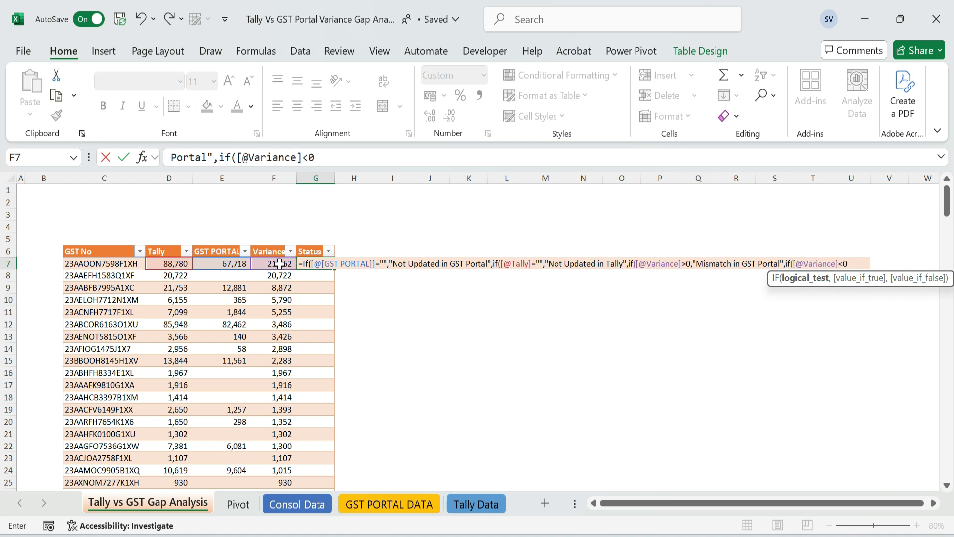
pyautogui.click(940, 157)
pyautogui.moveTo(536, 316); pyautogui.dragTo(533, 201)
pyautogui.write('0,')
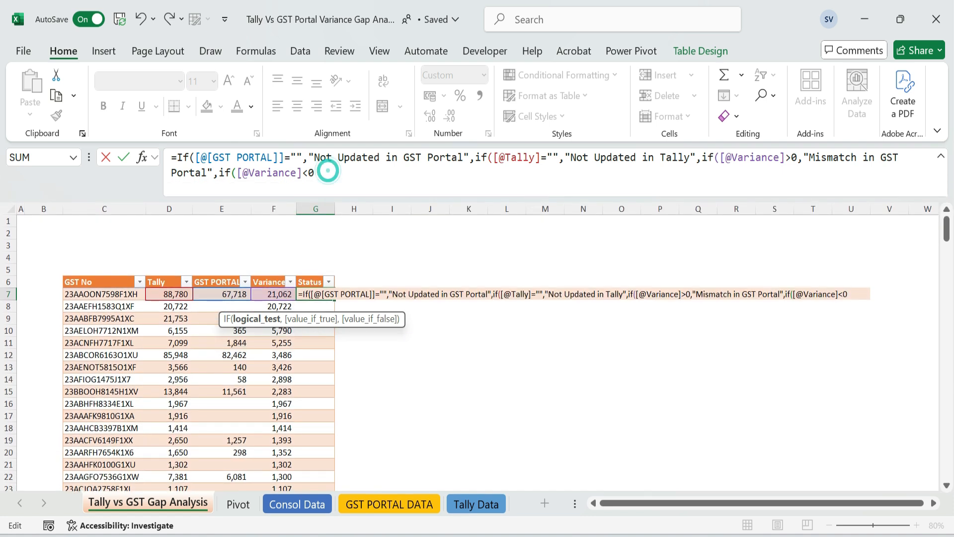
pyautogui.write('"Mismatch in Tall')
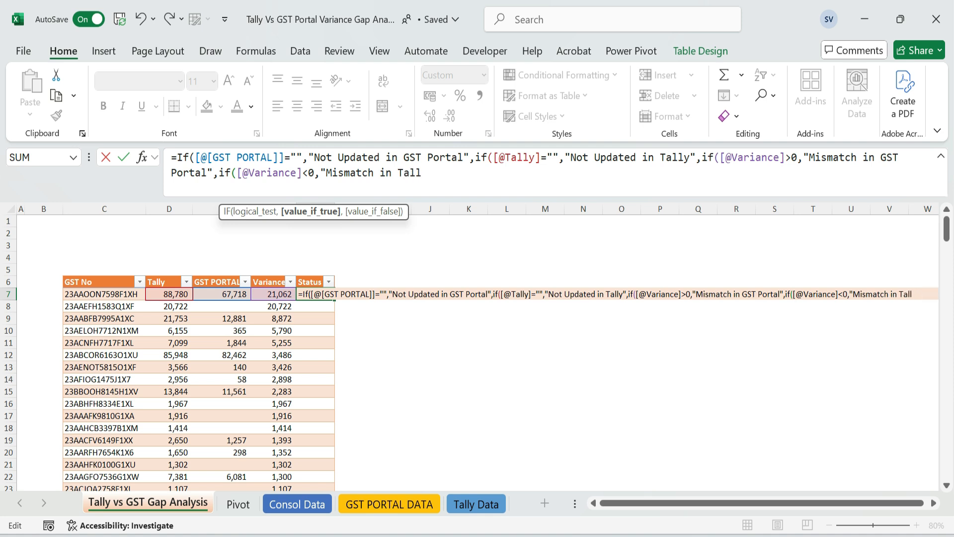
pyautogui.write('y",if(')
# Complete the Status formula with an IF returning "Matched" when Variance equals 0, otherwise 0, and fill it down the column
pyautogui.click(265, 295)
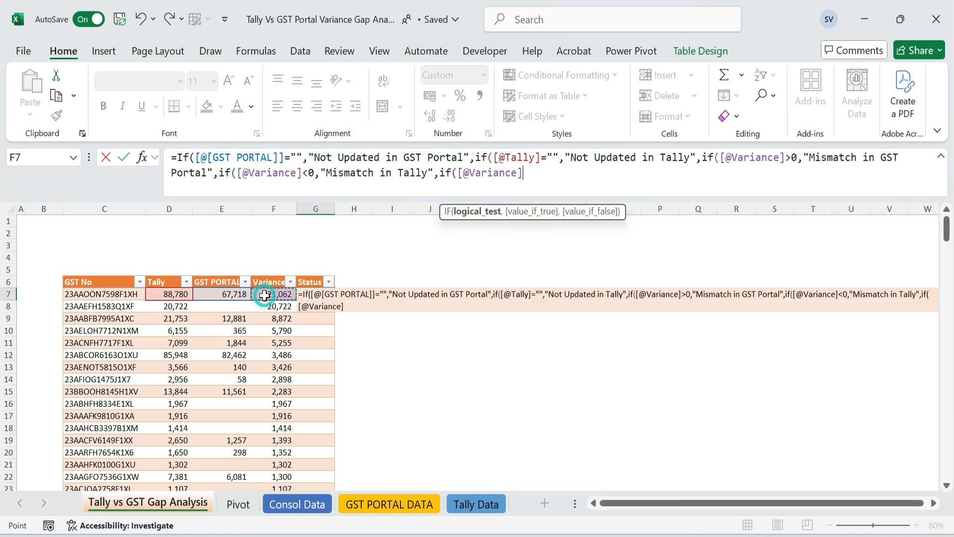
pyautogui.write('=0,"Matched"')
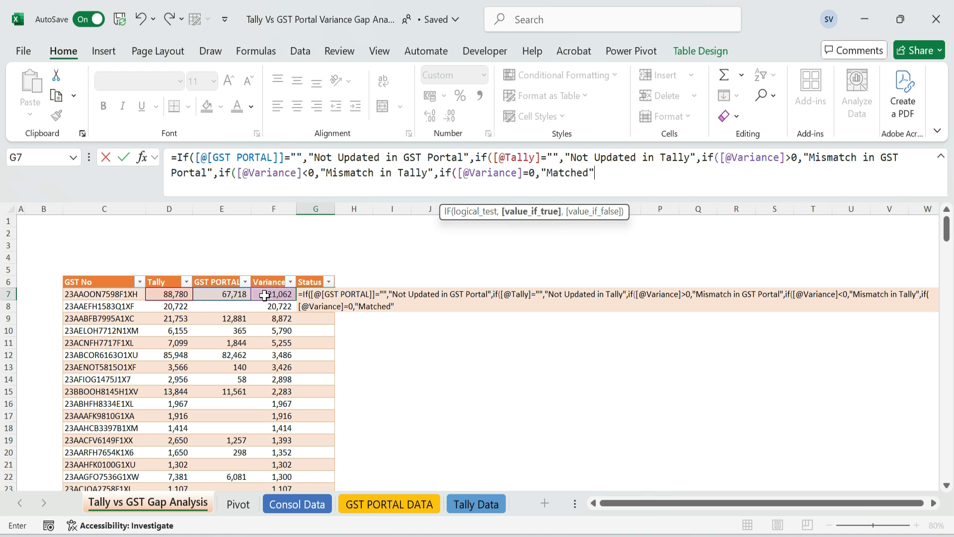
pyautogui.write(',0)))))')
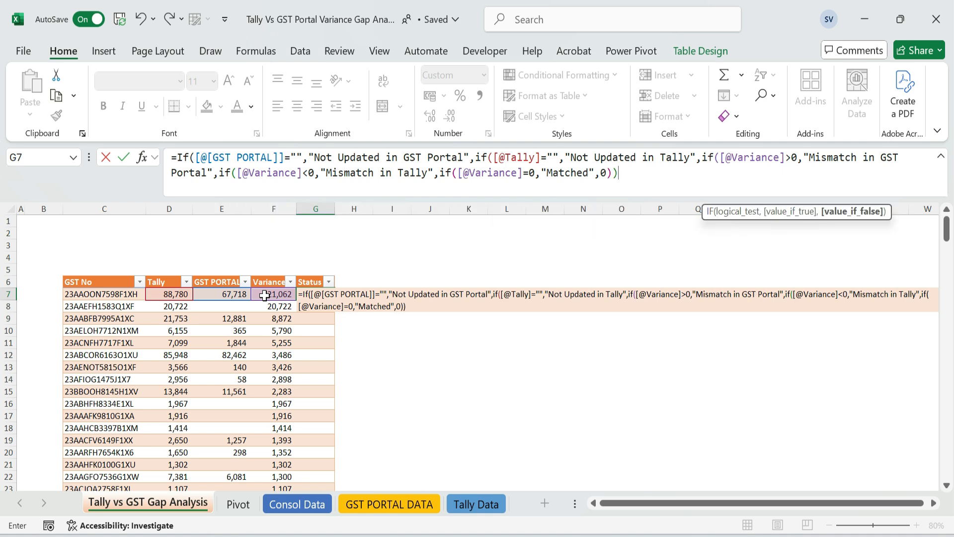
pyautogui.press('Return')
# Widen the Status column to fit its text and review the distinct statuses in its filter list
pyautogui.moveTo(334, 209); pyautogui.dragTo(405, 207)
pyautogui.click(400, 282)
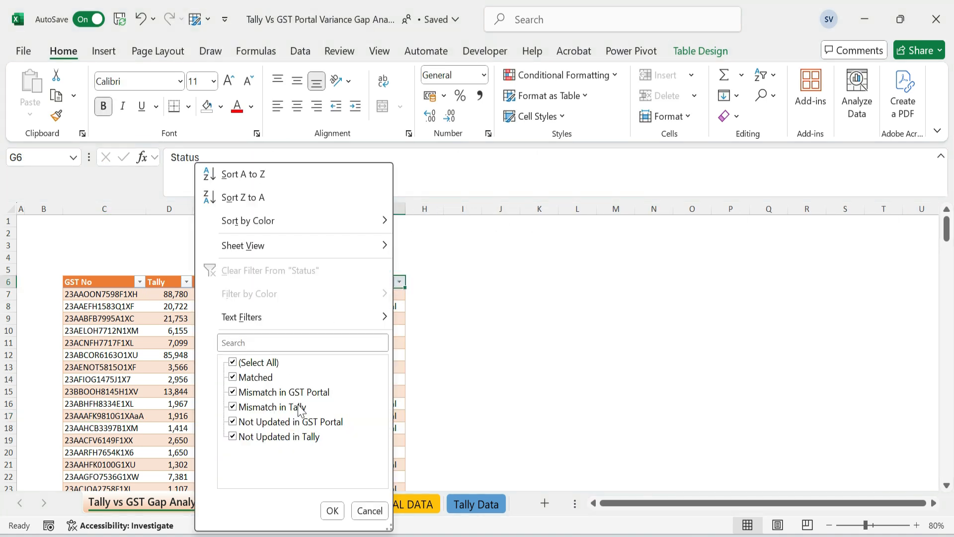
pyautogui.click(332, 511)
# Review the Status results against the amounts in their rows and examine the GST number in row 17
pyautogui.click(348, 297)
pyautogui.hotkey('ctrl', 'Down')
pyautogui.hotkey('ctrl', 'Up')
pyautogui.hotkey('ctrl', 'Up')
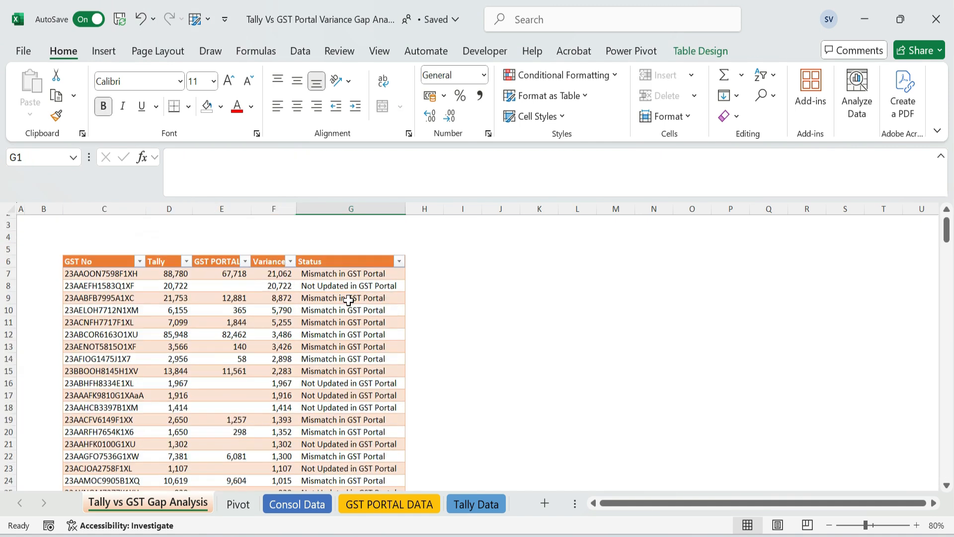
pyautogui.hotkey('ctrl', 'Down')
pyautogui.press('Down')
pyautogui.press('Down')
pyautogui.press('Up')
pyautogui.press('Left')
pyautogui.press('Right')
pyautogui.press('Down')
pyautogui.press('Left')
pyautogui.press('Left')
pyautogui.press('Left')
pyautogui.press('Left')
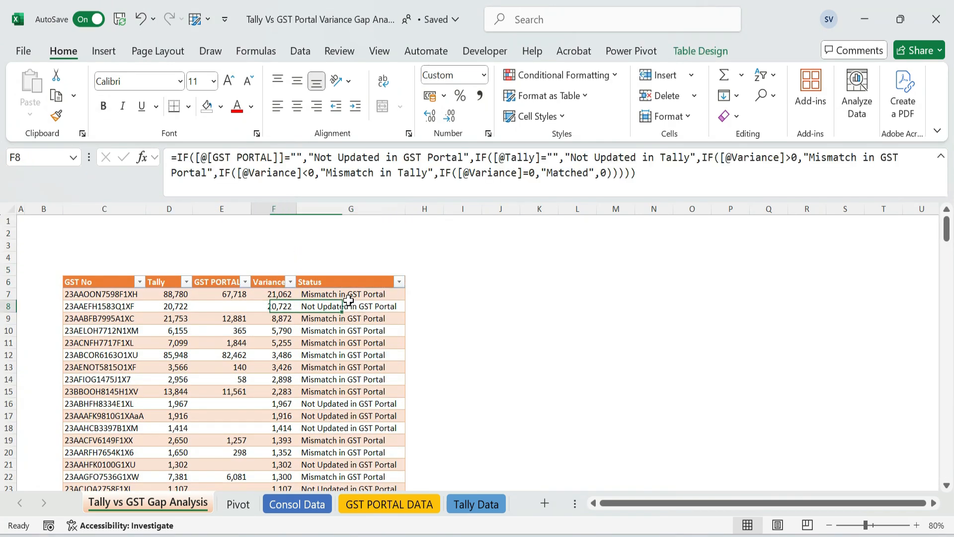
pyautogui.press('Up')
pyautogui.press('Down')
pyautogui.press('Down')
pyautogui.press('Down')
pyautogui.press('Down')
pyautogui.click(120, 418)
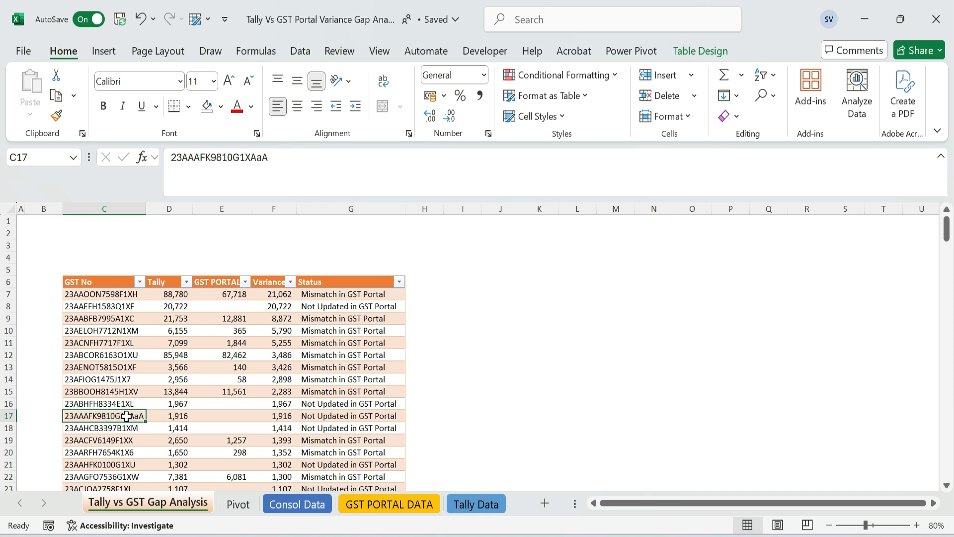
# Prepend an IF with LEN to the first Status formula, returning "GST Number Wrong" when the GST No length is not 15
pyautogui.click(348, 294)
pyautogui.doubleClick(348, 294)
pyautogui.write('if(Len(')
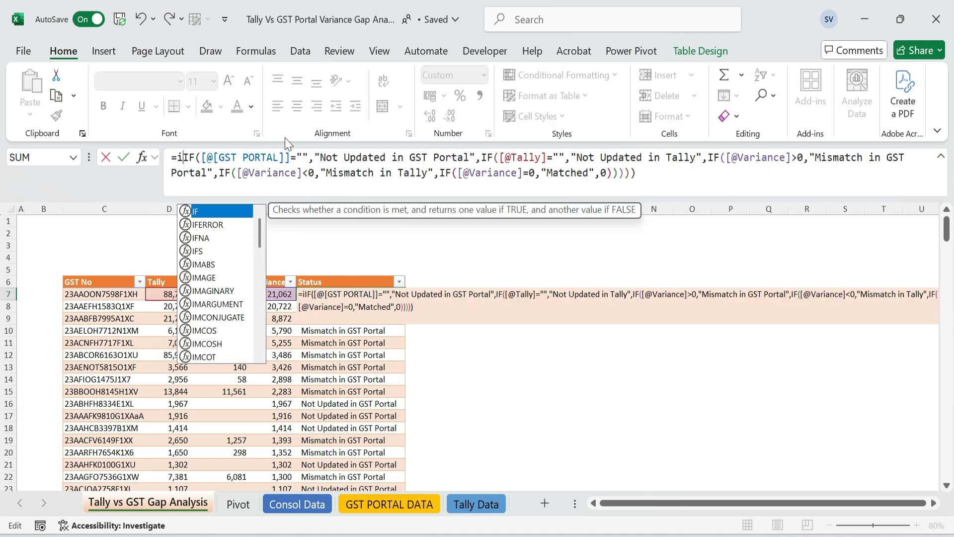
pyautogui.click(111, 297)
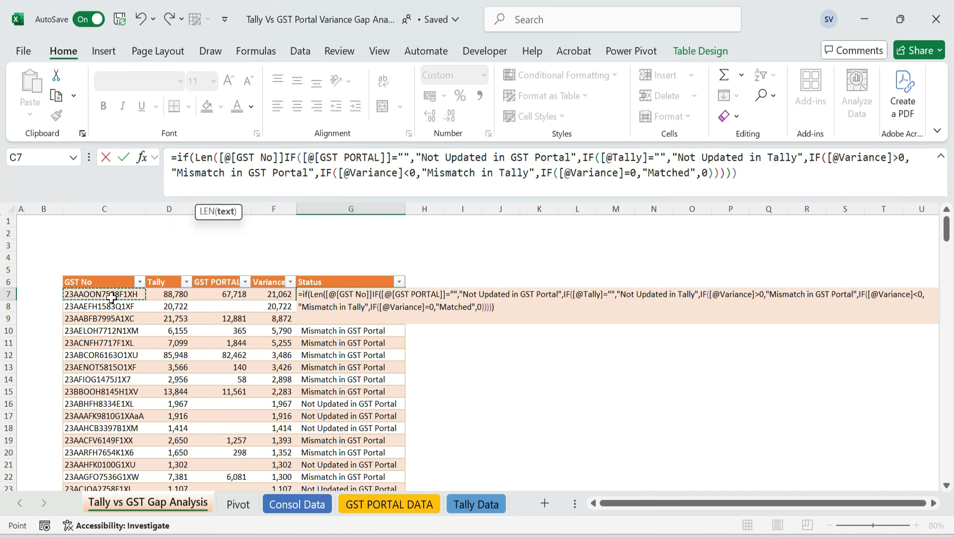
pyautogui.write('<>15')
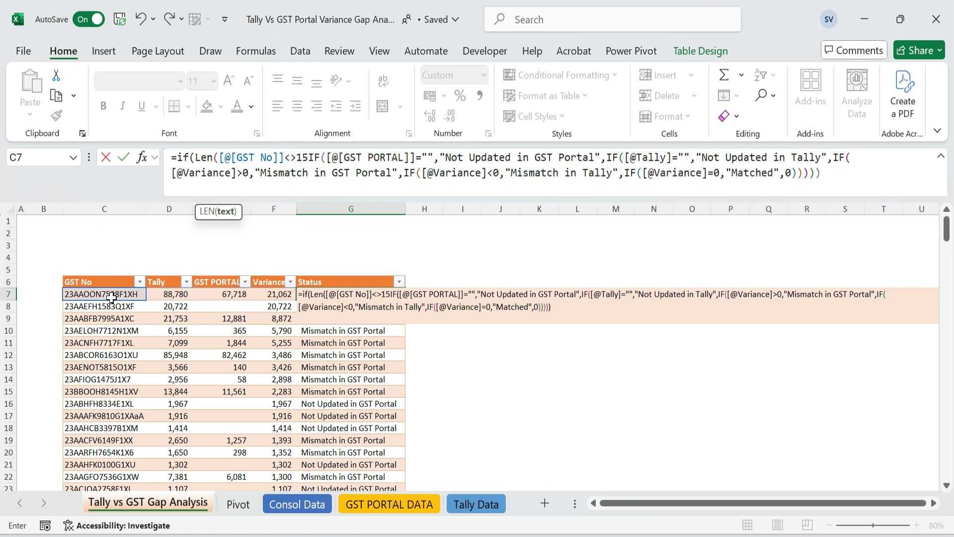
pyautogui.write(',')
pyautogui.write('"GST Number')
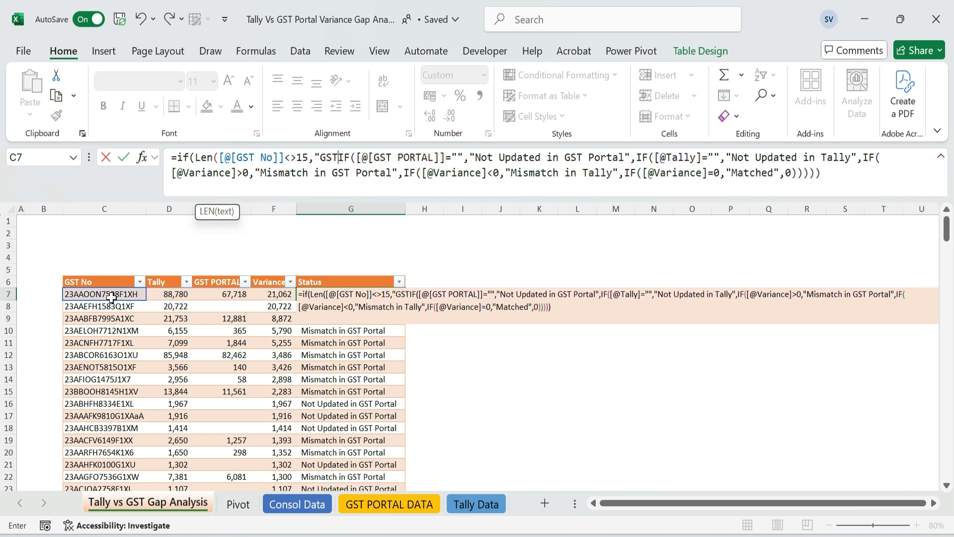
pyautogui.write(' Wrong",')
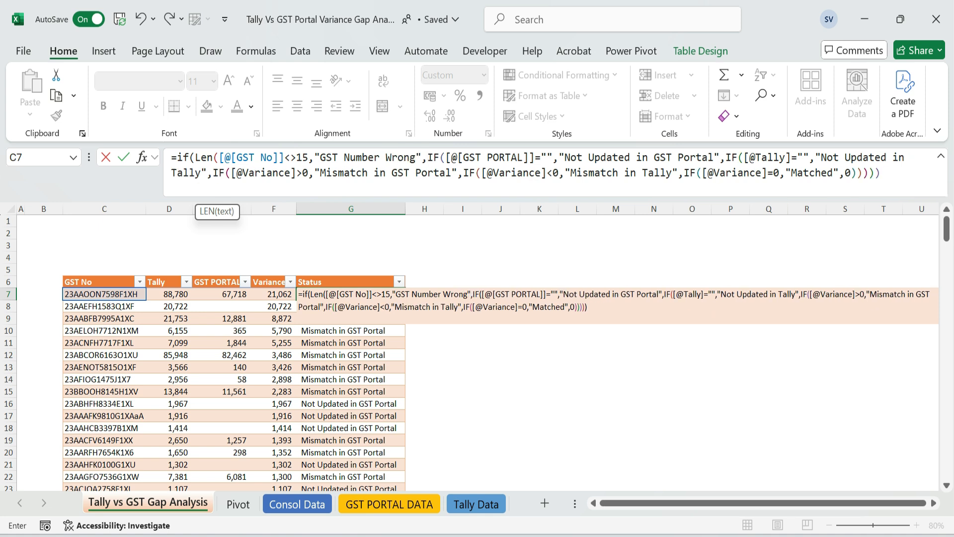
pyautogui.write(')')
# Close the LEN parenthesis after the GST No reference, balance the formula's closing parentheses and apply it to the Status column
pyautogui.click(298, 158)
pyautogui.click(890, 172)
pyautogui.press('BackSpace')
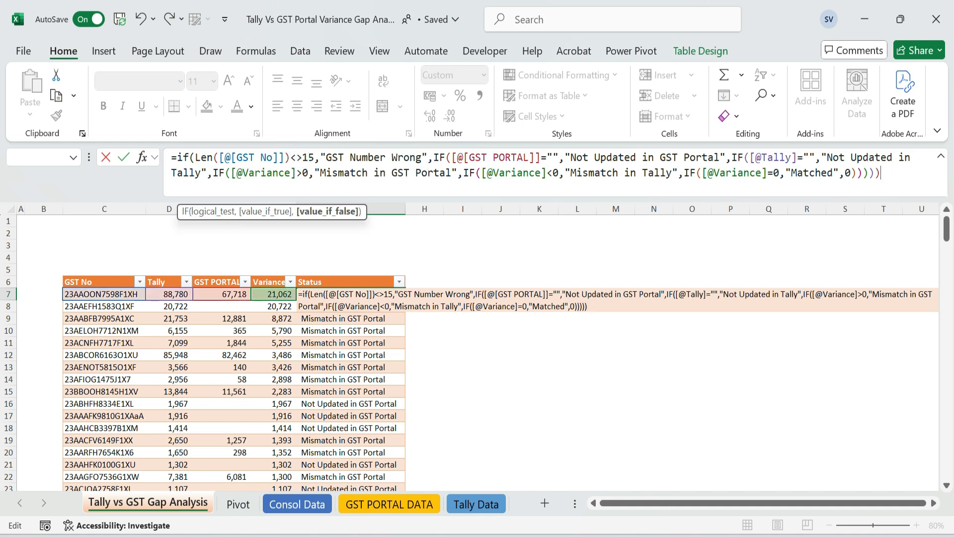
pyautogui.press('Return')
# Check the Status result in row 17 against that row's GST number
pyautogui.press('Up')
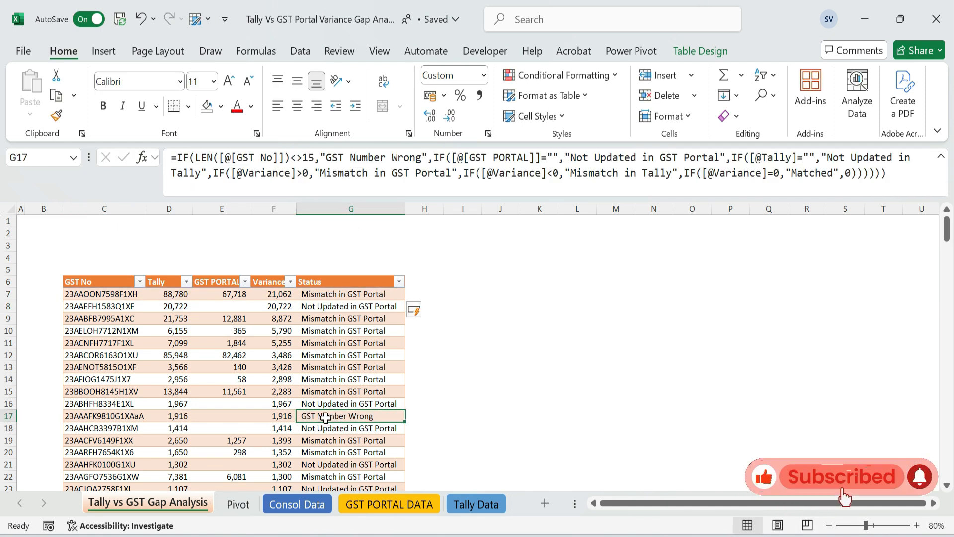
pyautogui.moveTo(81, 417); pyautogui.dragTo(360, 420)
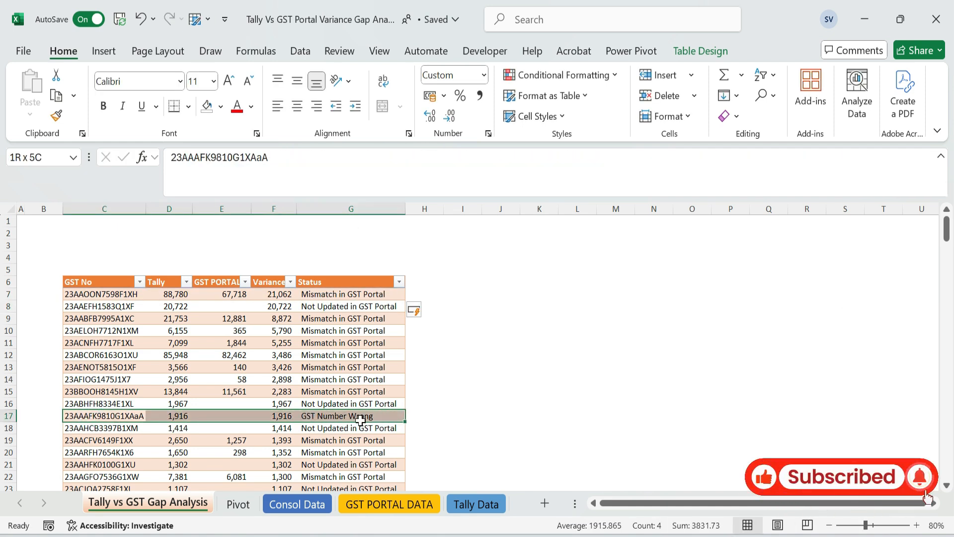
pyautogui.click(116, 419)
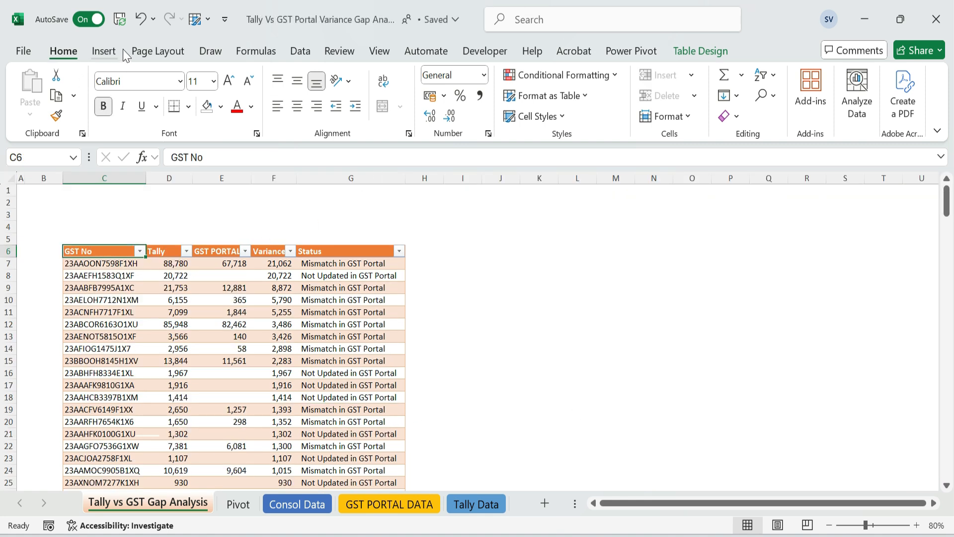
# Insert a slicer for the Status field of the Gap Analysis table
pyautogui.click(113, 52)
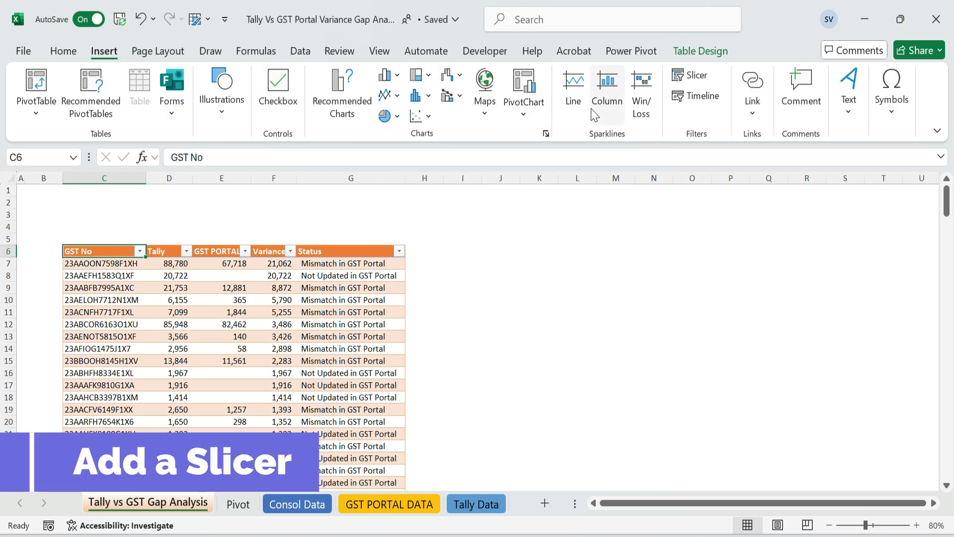
pyautogui.click(695, 75)
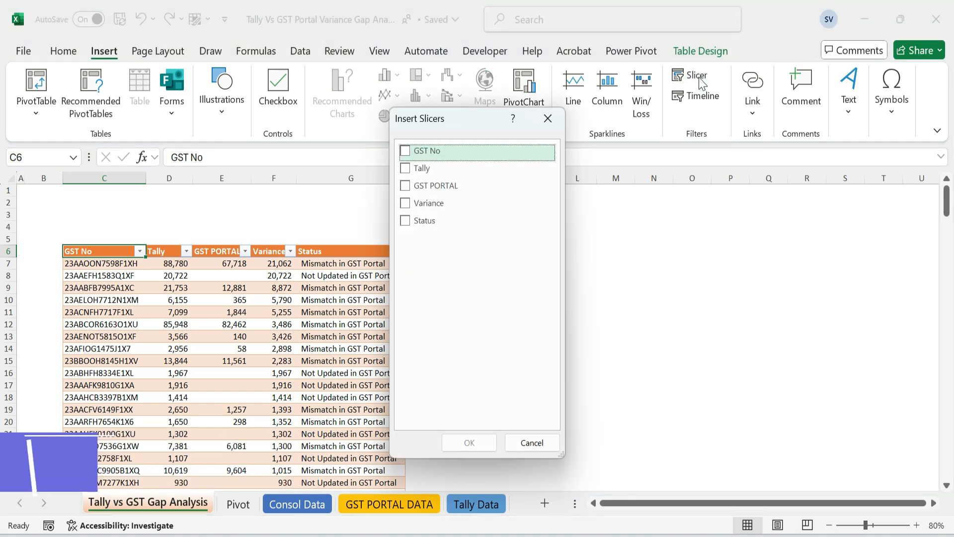
pyautogui.click(412, 220)
pyautogui.click(474, 439)
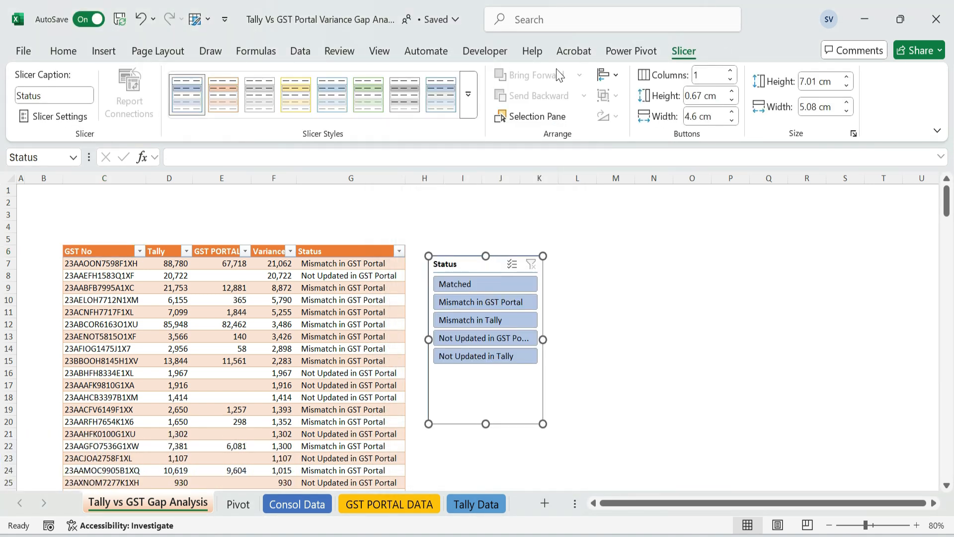
# Apply an orange slicer style to the Status slicer
pyautogui.click(223, 94)
pyautogui.click(468, 94)
pyautogui.click(226, 186)
pyautogui.click(468, 93)
pyautogui.click(224, 115)
# Set the Status slicer's buttons to 2 columns and move the slicer over the upper part of the table
pyautogui.moveTo(481, 264); pyautogui.dragTo(469, 217)
pyautogui.moveTo(700, 75); pyautogui.dragTo(688, 68)
pyautogui.write('2')
pyautogui.press('Return')
pyautogui.moveTo(486, 213); pyautogui.dragTo(107, 195)
# Delete the empty column B and widen the Status slicer to about the table's full width
pyautogui.click(43, 178)
pyautogui.hotkey('ctrl', '-')
pyautogui.moveTo(154, 273); pyautogui.dragTo(366, 274)
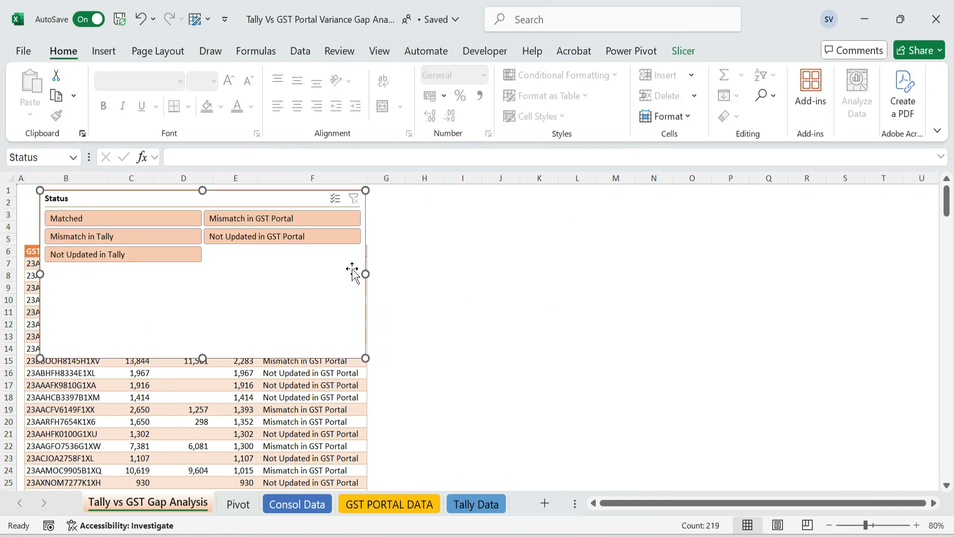
# Set the Status slicer to 3 button columns, shorten it to its two button rows and widen it slightly
pyautogui.click(684, 50)
pyautogui.moveTo(705, 75); pyautogui.dragTo(695, 74)
pyautogui.write('3')
pyautogui.press('Return')
pyautogui.moveTo(202, 358); pyautogui.dragTo(207, 256)
pyautogui.moveTo(365, 223); pyautogui.dragTo(379, 223)
# Insert three empty rows above the Gap Analysis table and move the slicer into the space above the table header
pyautogui.click(424, 203)
pyautogui.hotkey('shift', 'space')
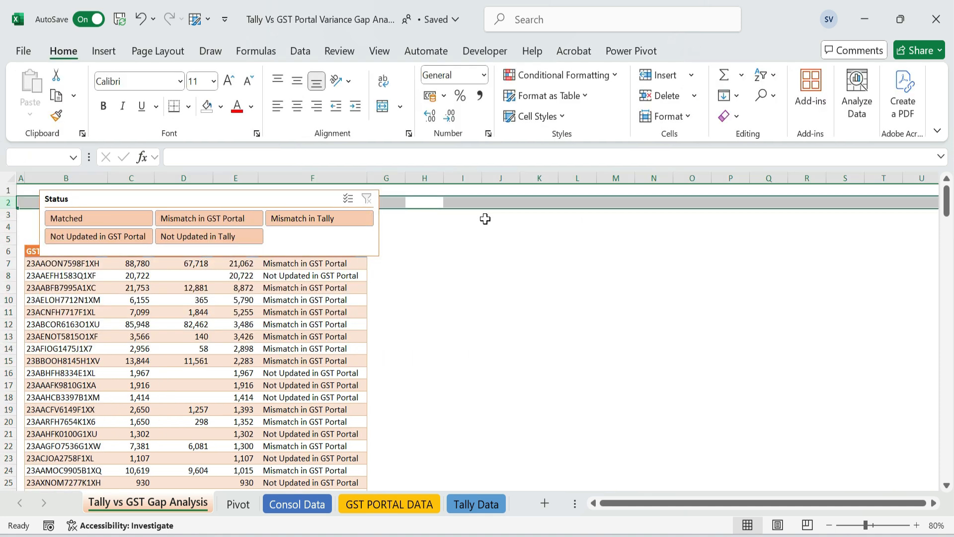
pyautogui.hotkey('ctrl', '+')
pyautogui.hotkey('ctrl', '+')
pyautogui.moveTo(94, 197); pyautogui.dragTo(109, 216)
pyautogui.click(447, 244)
pyautogui.click(75, 193)
pyautogui.hotkey('shift', 'space')
pyautogui.hotkey('ctrl', '+')
# Adjust the slicer's upper and lower edges so it fits just above the table header
pyautogui.click(110, 205)
pyautogui.moveTo(197, 278); pyautogui.dragTo(196, 272)
pyautogui.moveTo(226, 217); pyautogui.dragTo(226, 223)
pyautogui.press('Escape')
# Enter the title "Tally vs GST Portal Variance Gap Analysis (S GST)" in B2 and format it orange, bold and underlined
pyautogui.click(65, 204)
pyautogui.write('Ta')
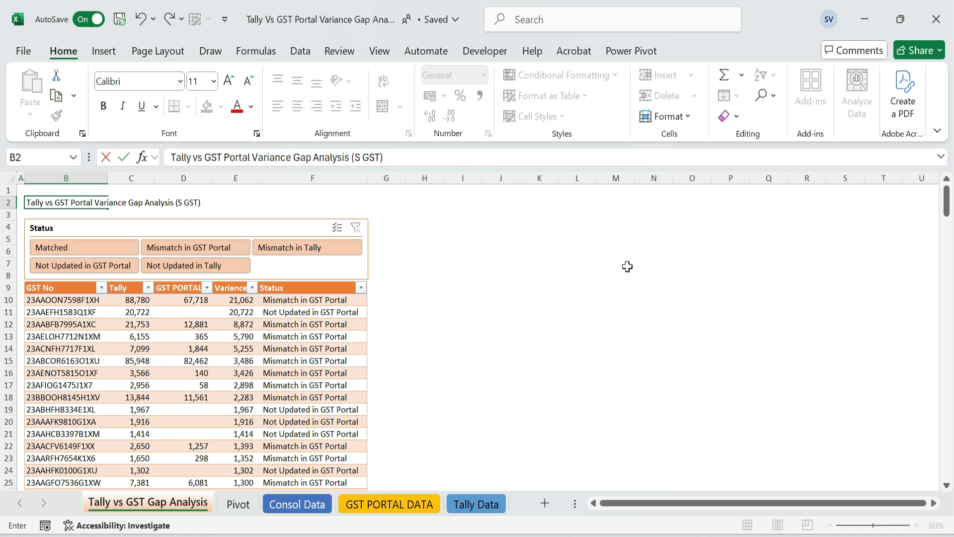
pyautogui.hotkey('ctrl', 'Return')
pyautogui.click(251, 106)
pyautogui.click(339, 207)
pyautogui.hotkey('ctrl', 'b')
pyautogui.hotkey('ctrl', 'u')
pyautogui.moveTo(11, 221); pyautogui.dragTo(14, 211)
pyautogui.hotkey('ctrl', 'z')
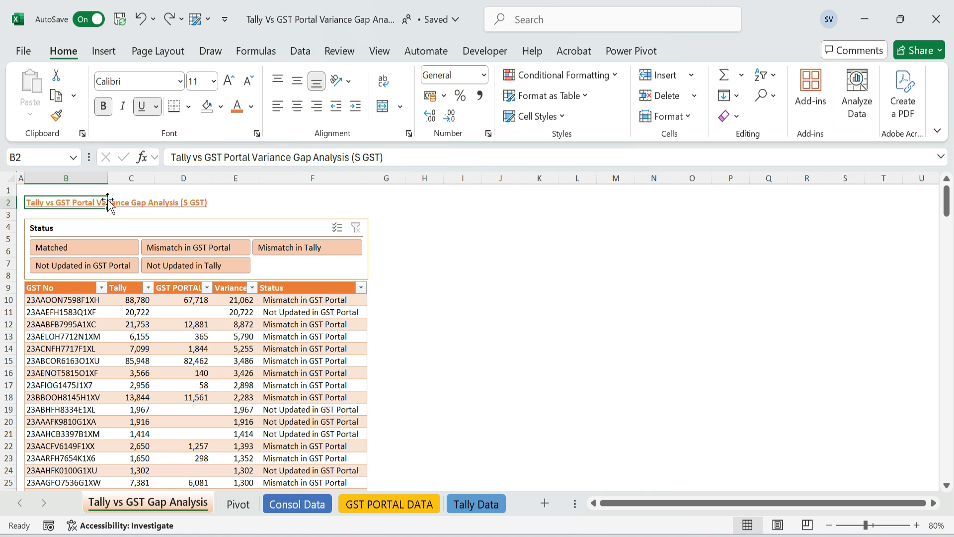
# Delete the empty row 3 and nudge the slicer up between the title and the table header
pyautogui.click(501, 214)
pyautogui.click(8, 214)
pyautogui.hotkey('ctrl', '-')
pyautogui.click(539, 324)
pyautogui.click(182, 225)
pyautogui.press('Up')
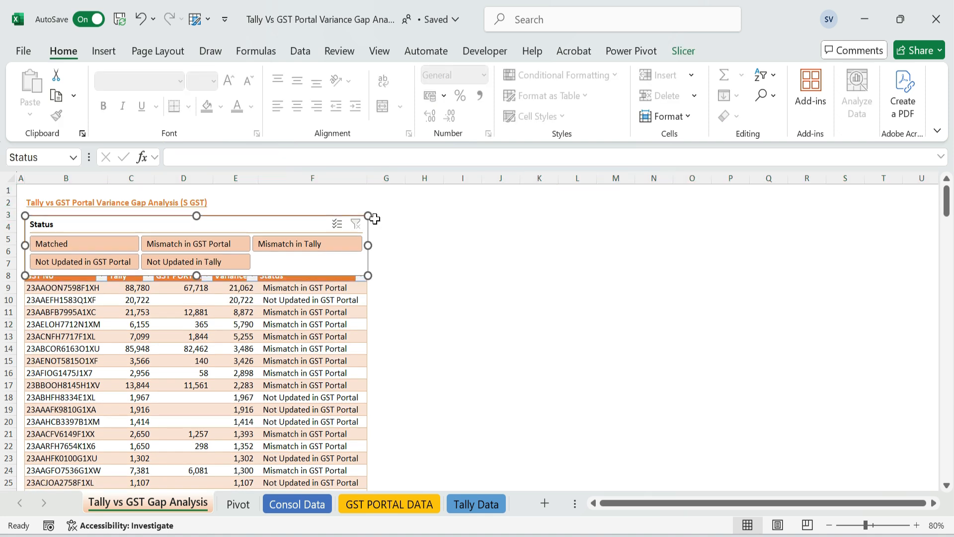
pyautogui.press('Up')
# Filter the table by each Status value in turn with the slicer, then clear the filter
pyautogui.click(98, 234)
pyautogui.click(192, 235)
pyautogui.click(202, 251)
pyautogui.click(299, 235)
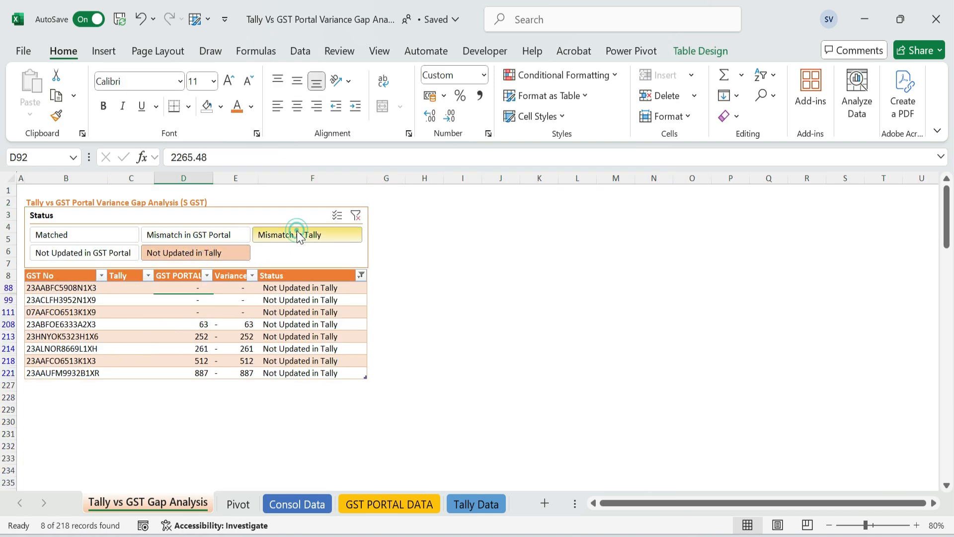
pyautogui.click(121, 252)
pyautogui.click(125, 234)
pyautogui.click(200, 233)
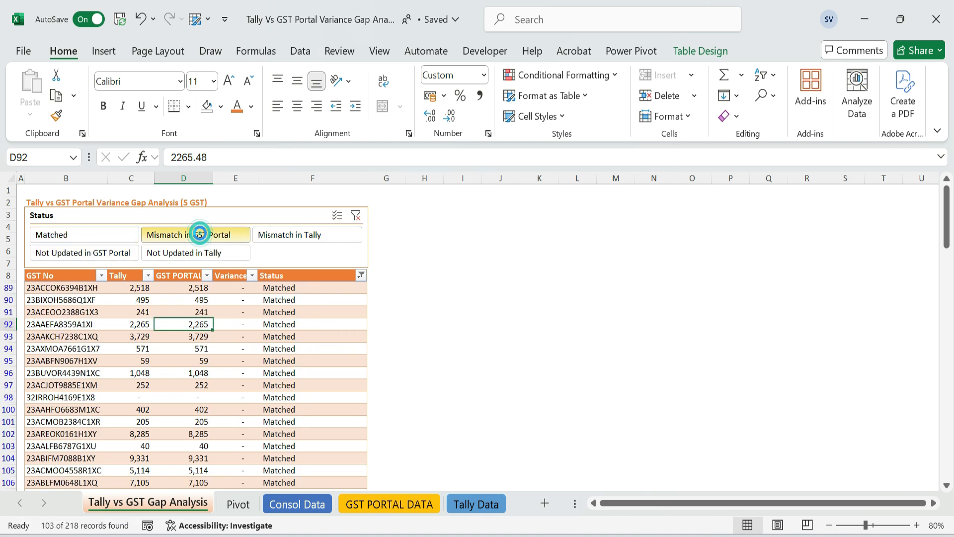
pyautogui.click(210, 252)
pyautogui.click(355, 218)
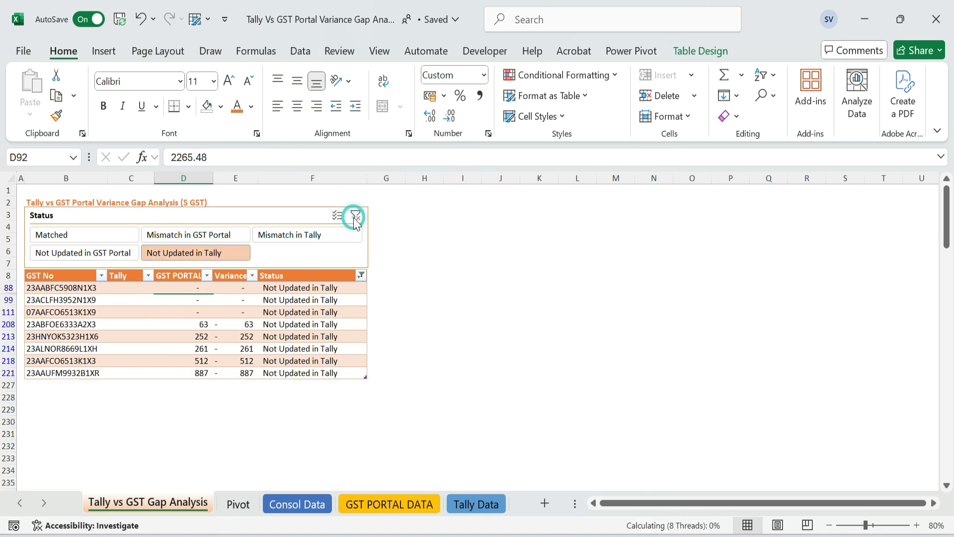
pyautogui.click(505, 283)
pyautogui.moveTo(66, 280); pyautogui.dragTo(330, 390)
pyautogui.click(448, 298)
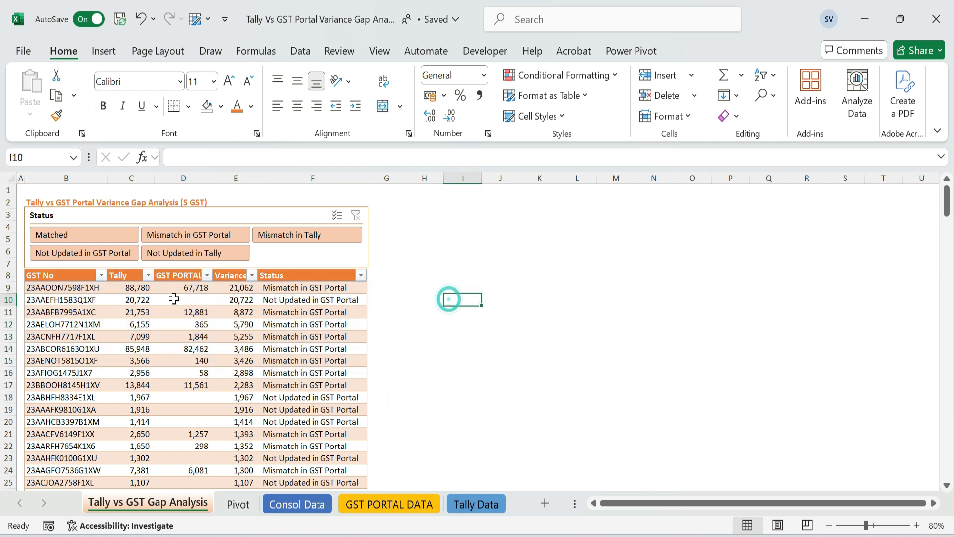
# Create a PivotTable from the whole Gap Analysis table, placed on the existing worksheet at cell I1
pyautogui.click(63, 277)
pyautogui.hotkey('ctrl', 'shift', 'Right')
pyautogui.hotkey('ctrl', 'shift', 'Down')
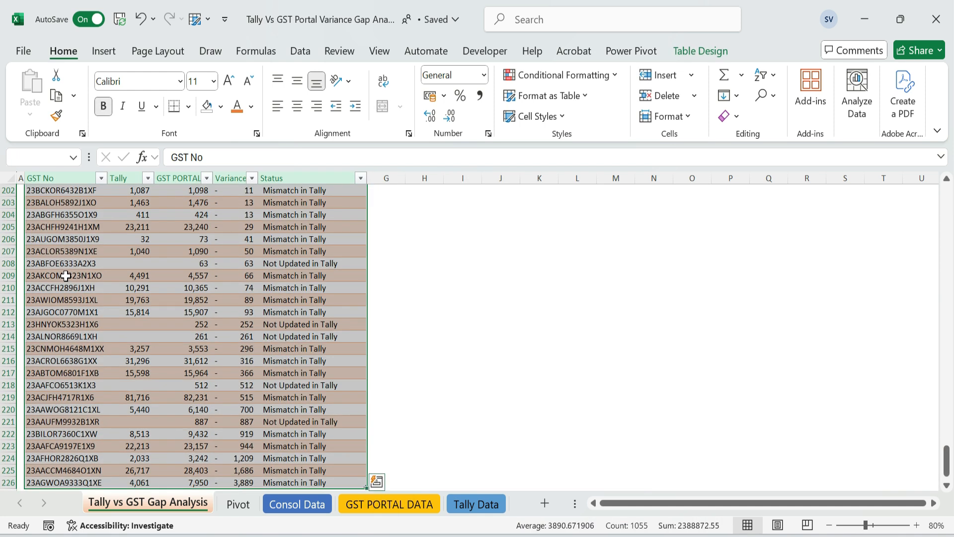
pyautogui.scroll(5, 85, 275)
pyautogui.moveTo(946, 445); pyautogui.dragTo(946, 199)
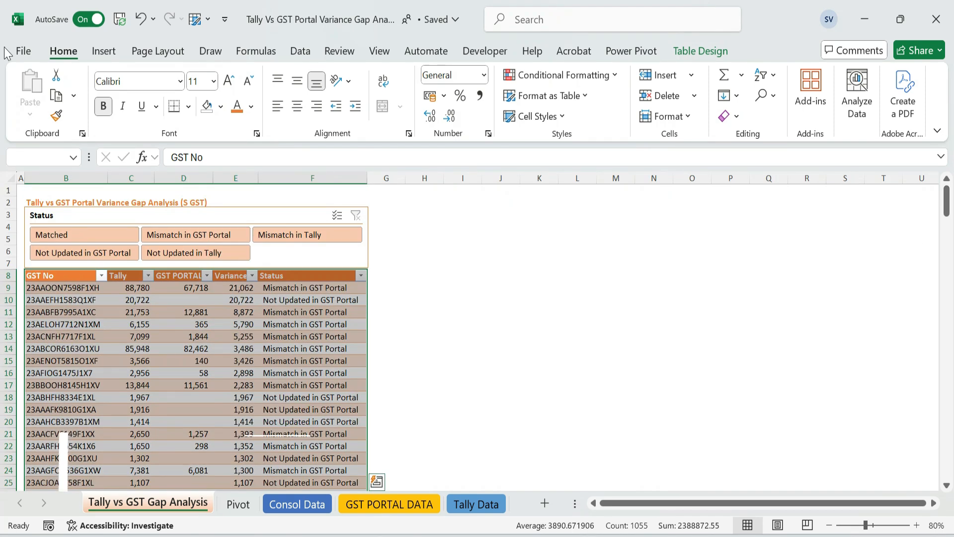
pyautogui.click(104, 51)
pyautogui.click(340, 100)
pyautogui.press('Escape')
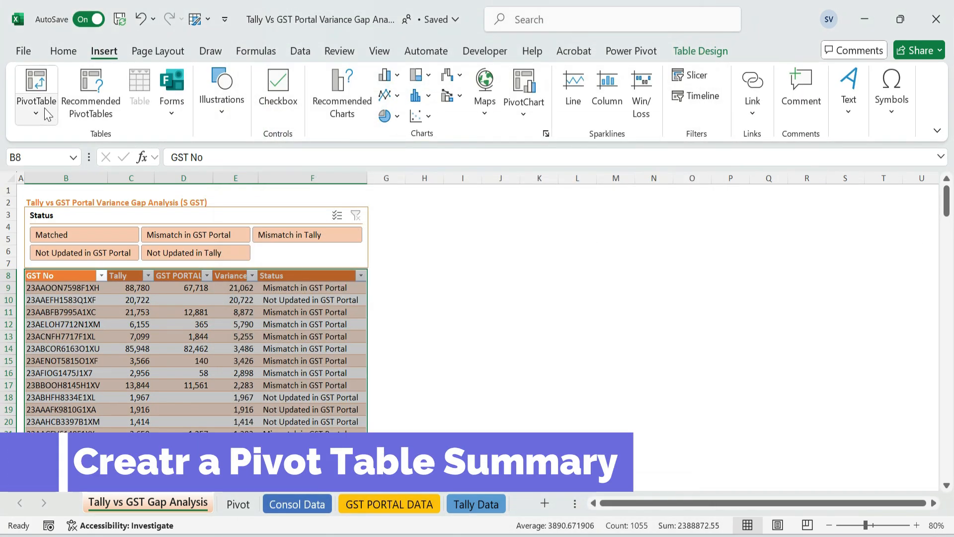
pyautogui.click(36, 100)
pyautogui.click(87, 144)
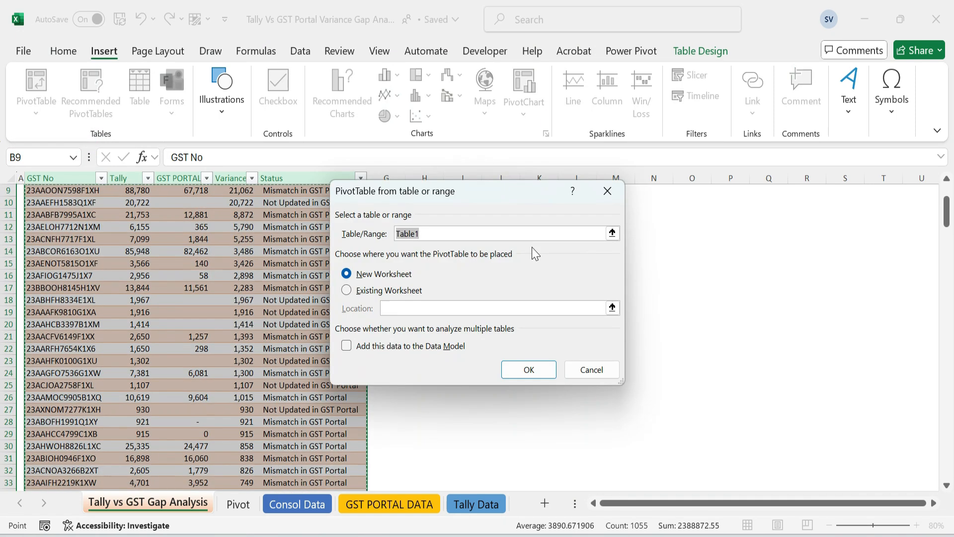
pyautogui.click(407, 293)
pyautogui.moveTo(512, 199); pyautogui.dragTo(215, 198)
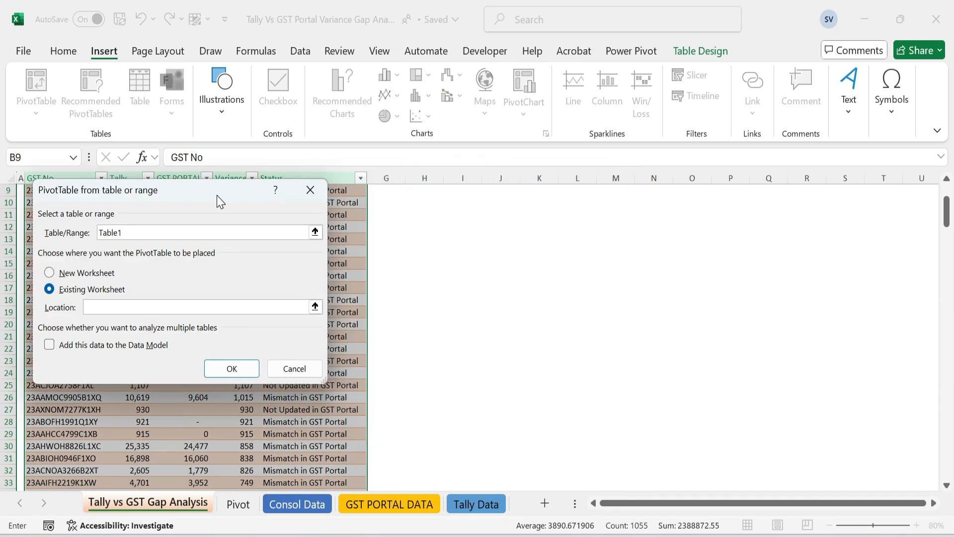
pyautogui.scroll(3, 605, 238)
pyautogui.click(456, 190)
pyautogui.click(222, 370)
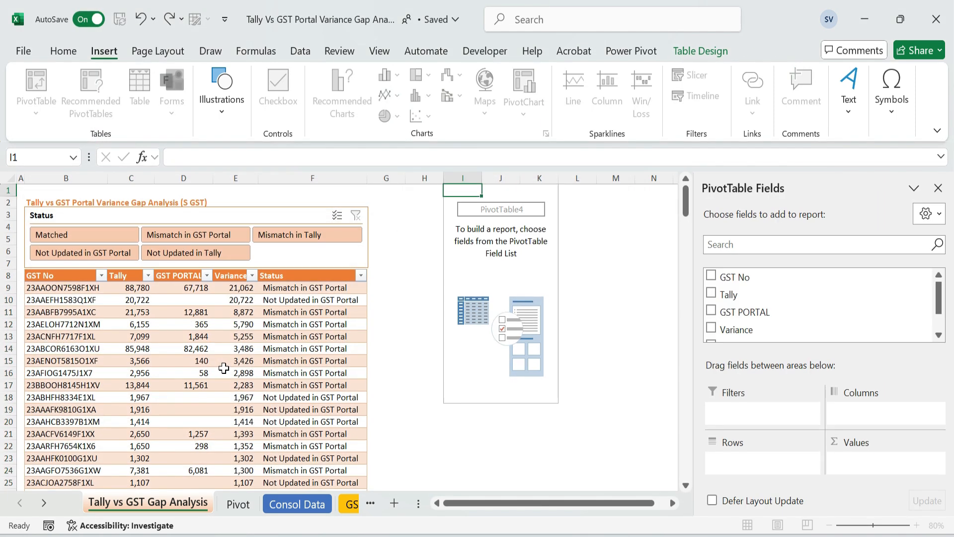
# Add Status to the pivot's rows and Tally, GST PORTAL, Variance and a count of GST No to its values
pyautogui.scroll(-1, 730, 315)
pyautogui.moveTo(730, 315); pyautogui.dragTo(750, 461)
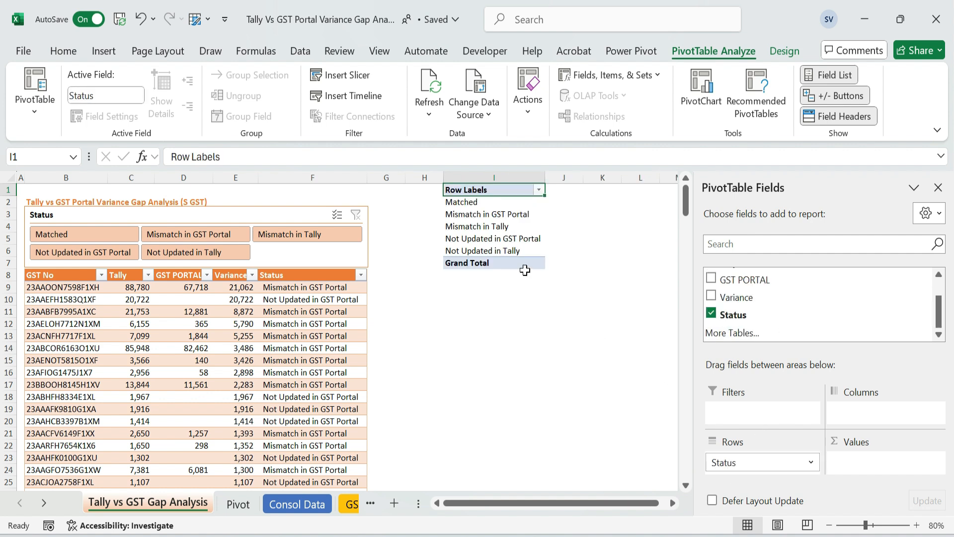
pyautogui.scroll(1, 936, 303)
pyautogui.moveTo(730, 292); pyautogui.dragTo(865, 467)
pyautogui.moveTo(756, 311); pyautogui.dragTo(867, 472)
pyautogui.moveTo(742, 329); pyautogui.dragTo(887, 477)
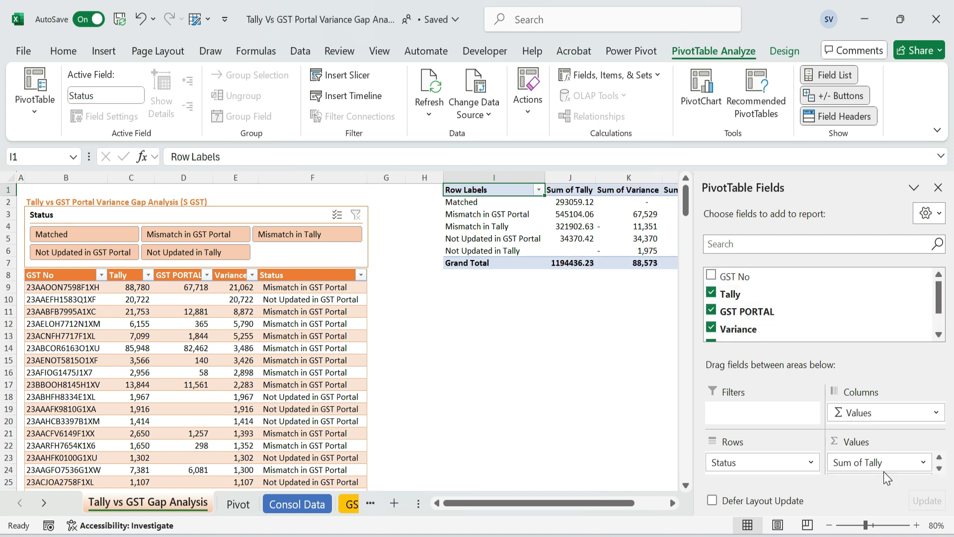
pyautogui.moveTo(734, 277); pyautogui.dragTo(877, 469)
# Close the pivot field list and move the Sum of GST PORTAL column ahead of Sum of Variance
pyautogui.click(938, 187)
pyautogui.click(571, 189)
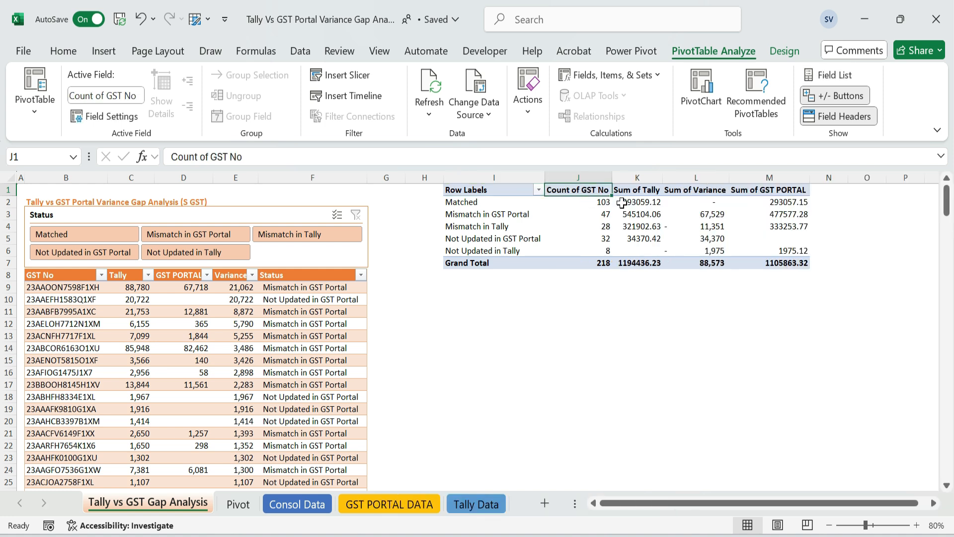
pyautogui.click(776, 191)
pyautogui.moveTo(775, 192); pyautogui.dragTo(668, 191)
# Rename the pivot headers Count of GST No to "GST No" and Sum of Tally to "Tally"
pyautogui.rightClick(569, 190)
pyautogui.click(661, 494)
pyautogui.click(709, 512)
pyautogui.press('Return')
pyautogui.press('Up')
pyautogui.press('Right')
pyautogui.press('F2')
pyautogui.press('Home')
pyautogui.press('Delete')
pyautogui.press('Delete')
pyautogui.press('Delete')
pyautogui.press('Delete')
pyautogui.press('Delete')
pyautogui.press('Delete')
pyautogui.press('Delete')
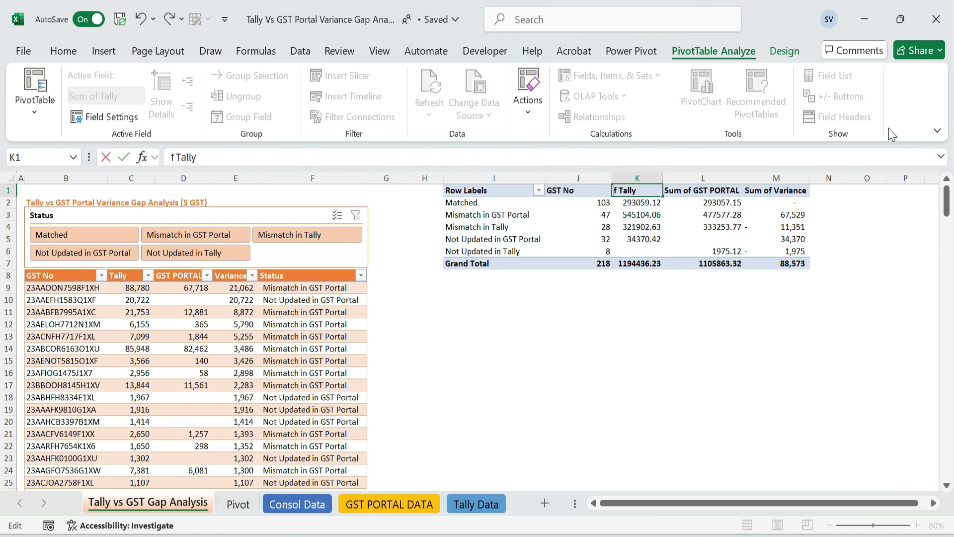
pyautogui.press('Return')
# Remove the "Sum of" prefix from the pivot's GST PORTAL and Variance headers
pyautogui.press('Up')
pyautogui.press('Right')
pyautogui.press('F2')
pyautogui.press('Home')
pyautogui.press('Delete')
pyautogui.press('Delete')
pyautogui.press('Delete')
pyautogui.press('Delete')
pyautogui.press('Delete')
pyautogui.press('Delete')
pyautogui.press('Delete')
pyautogui.press('Return')
pyautogui.press('Up')
pyautogui.press('Right')
pyautogui.press('F2')
pyautogui.press('Home')
pyautogui.press('Delete')
pyautogui.press('Delete')
pyautogui.press('Delete')
pyautogui.press('Delete')
pyautogui.press('Delete')
pyautogui.press('Delete')
pyautogui.press('Delete')
pyautogui.press('Return')
# AutoFit the column widths of the entire pivot table
pyautogui.hotkey('ctrl', 'a')
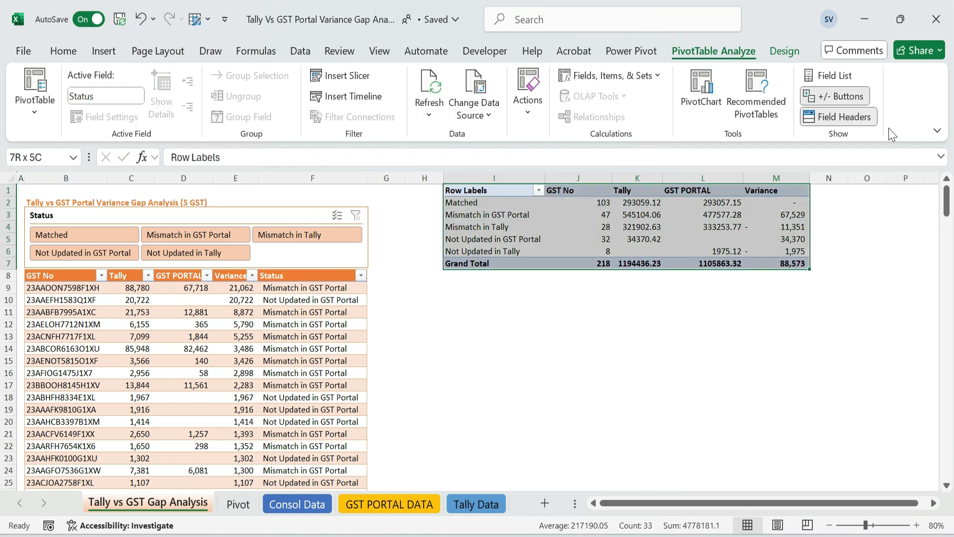
pyautogui.hotkey('alt', 'o')
pyautogui.press('c')
pyautogui.press('a')
# Fill the pivot table's header row and Grand Total row with light orange
pyautogui.press('Down')
pyautogui.press('Right')
pyautogui.press('Left')
pyautogui.press('Up')
pyautogui.hotkey('ctrl', 'shift', 'Right')
pyautogui.click(65, 52)
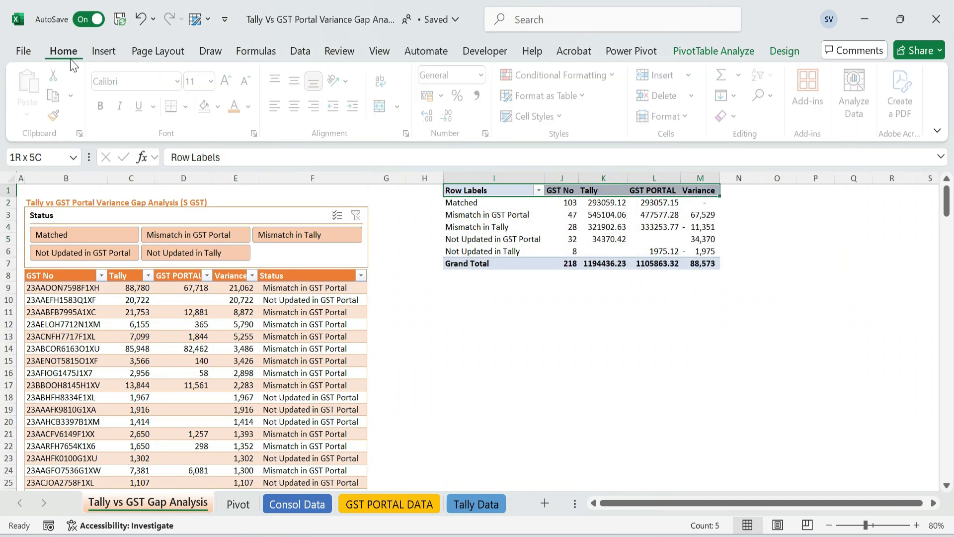
pyautogui.click(220, 106)
pyautogui.click(315, 235)
pyautogui.hotkey('ctrl', 'Down')
pyautogui.hotkey('ctrl', 'shift', 'Right')
pyautogui.press('F4')
pyautogui.click(799, 291)
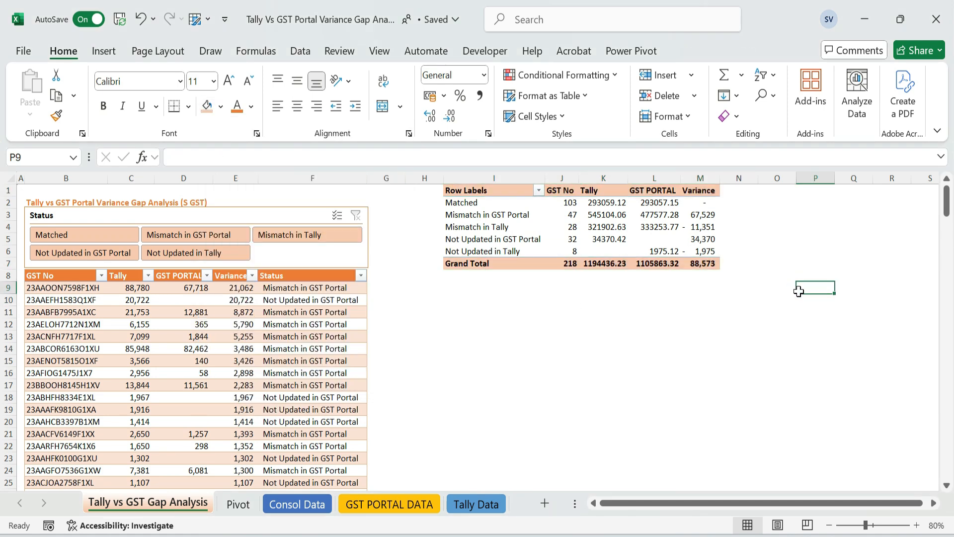
# Format the pivot's Variance values as Number with a thousands separator, no decimals and red negatives
pyautogui.moveTo(690, 200); pyautogui.dragTo(694, 241)
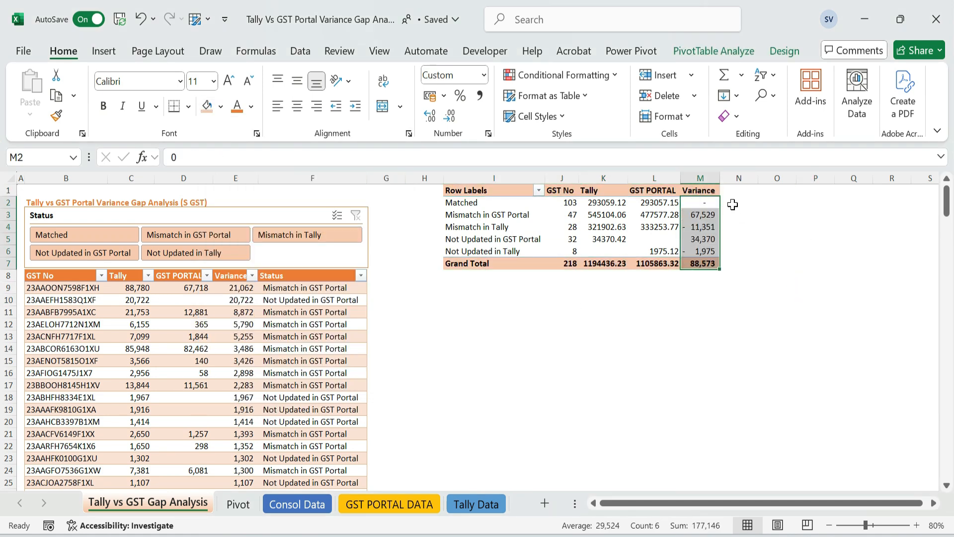
pyautogui.hotkey('ctrl', '1')
pyautogui.moveTo(208, 72); pyautogui.dragTo(342, 77)
pyautogui.click(151, 143)
pyautogui.click(247, 189)
pyautogui.click(263, 256)
pyautogui.click(402, 446)
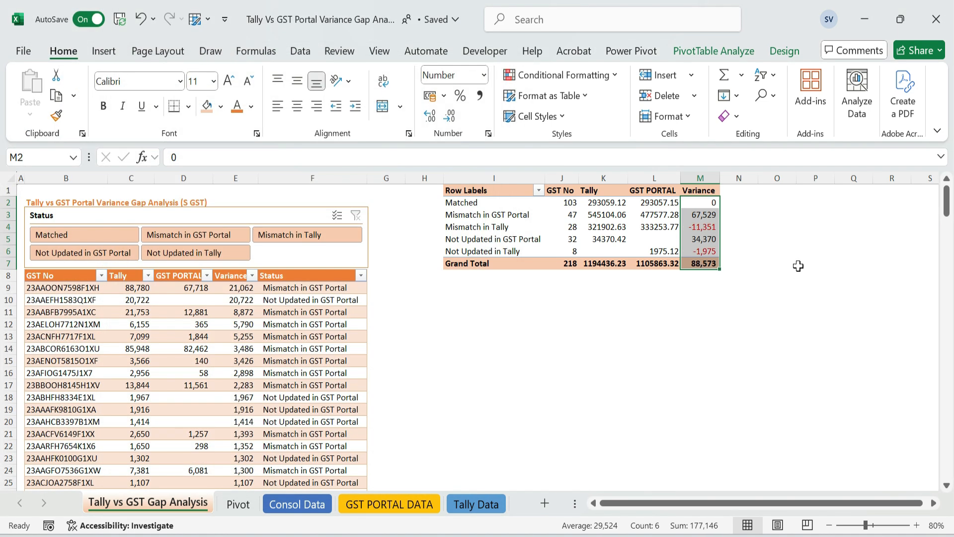
# Set the font colour of the pivot's Variance values to red
pyautogui.hotkey('ctrl', '1')
pyautogui.press('Escape')
pyautogui.click(251, 106)
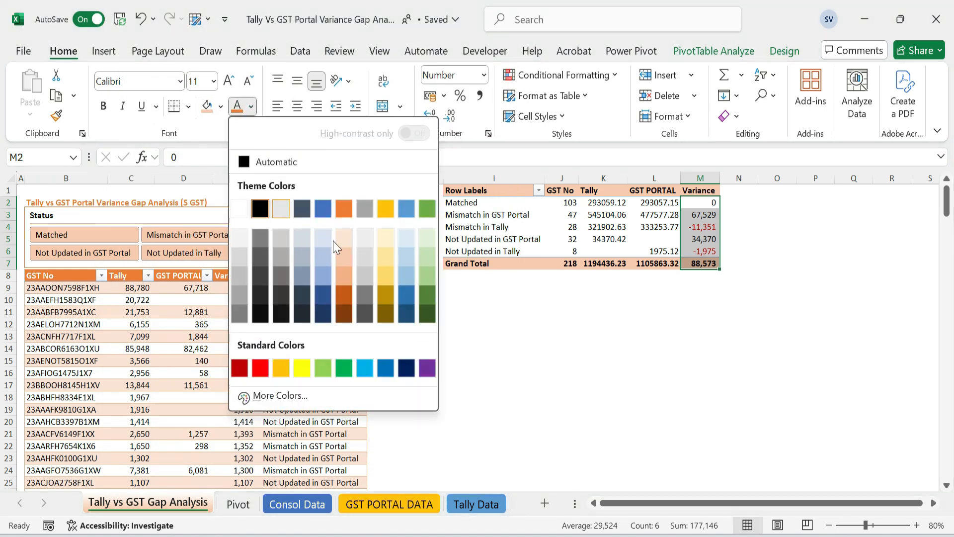
pyautogui.click(260, 370)
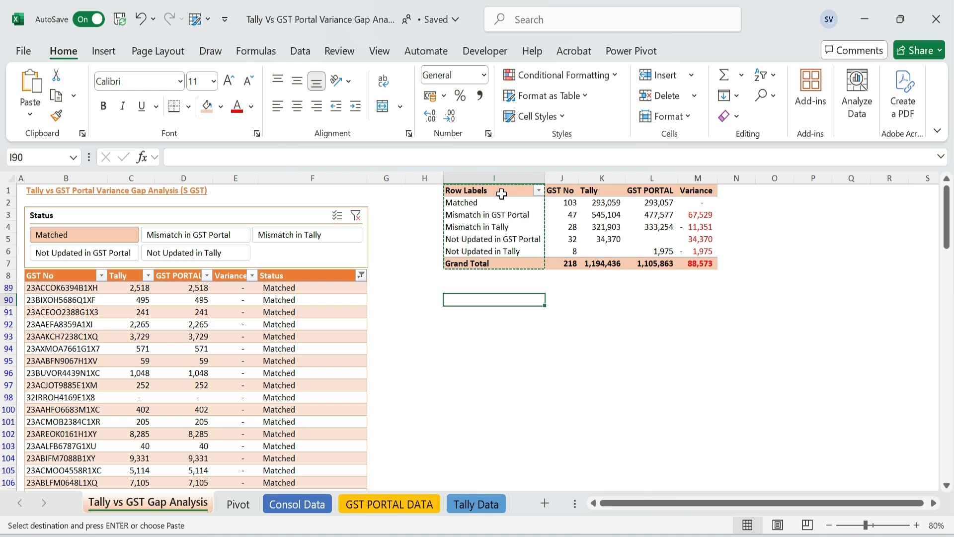
# Paste the copied pivot row labels as values into I90, below the pivot table
pyautogui.hotkey('ctrl', 'alt', 'v')
pyautogui.press('v')
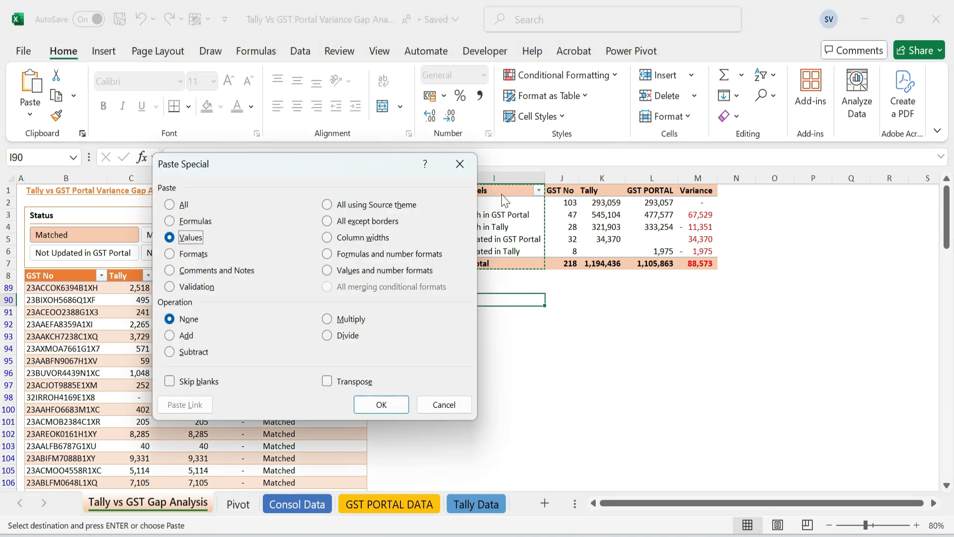
pyautogui.press('Return')
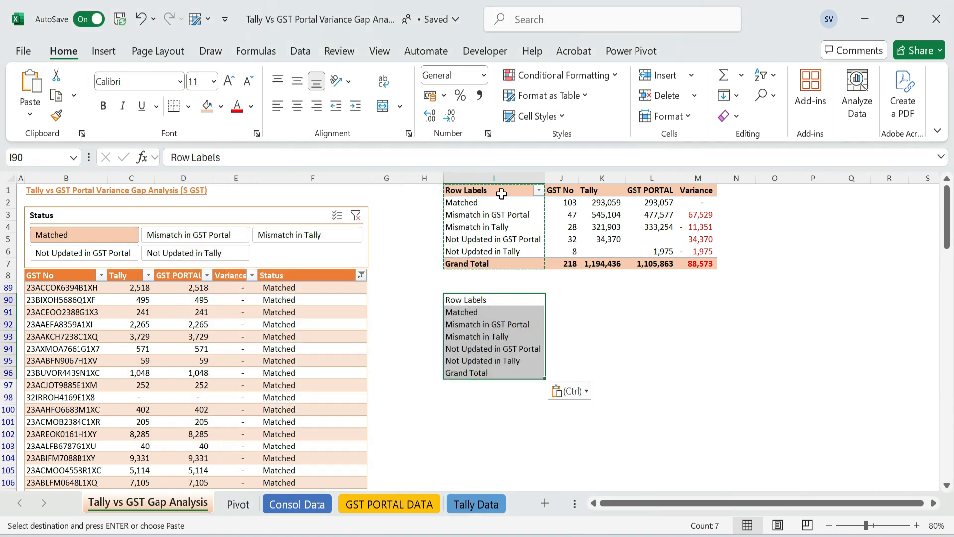
# Enter a GETPIVOTDATA formula in J91 that returns the pivot table's Variance for the Matched status
pyautogui.press('Down')
pyautogui.press('Up')
pyautogui.press('Right')
pyautogui.press('Down')
pyautogui.write('=')
pyautogui.hotkey('ctrl', 'Up')
pyautogui.hotkey('ctrl', 'Up')
pyautogui.hotkey('ctrl', 'Right')
pyautogui.press('Down')
pyautogui.press('Return')
# Link J90 to the pivot table's Variance heading as the column header of the small table
pyautogui.press('Up')
pyautogui.press('Up')
pyautogui.press('Up')
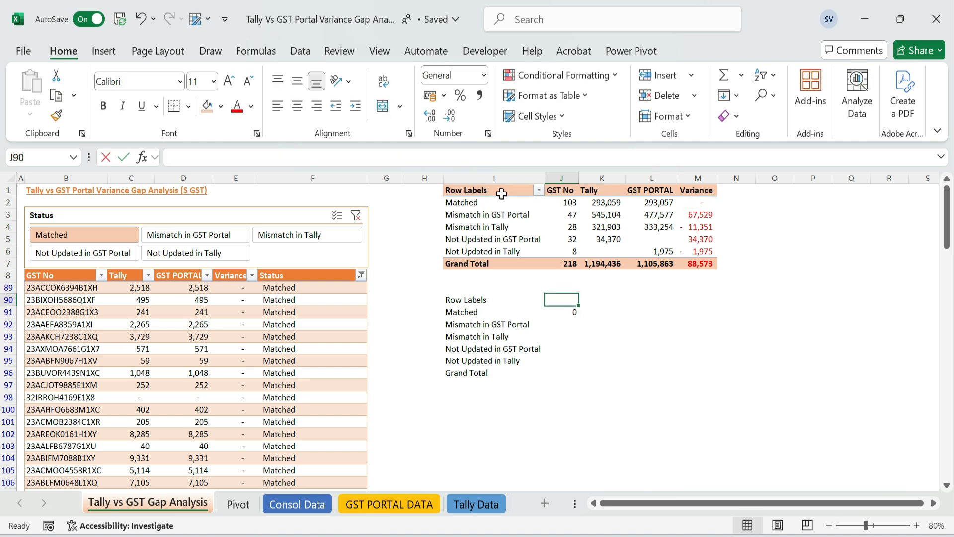
pyautogui.write('=')
pyautogui.hotkey('ctrl', 'Up')
pyautogui.hotkey('ctrl', 'Up')
pyautogui.press('Up')
pyautogui.press('Left')
pyautogui.press('Right')
# Replace the fixed "Matched" item in J91's GETPIVOTDATA formula with a reference to I91
pyautogui.press('Down')
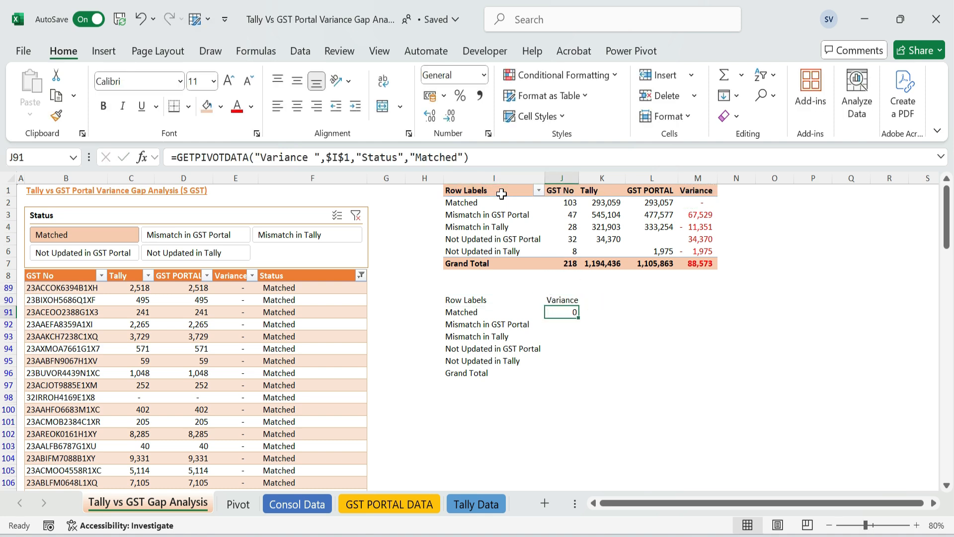
pyautogui.press('F2')
pyautogui.press('Left')
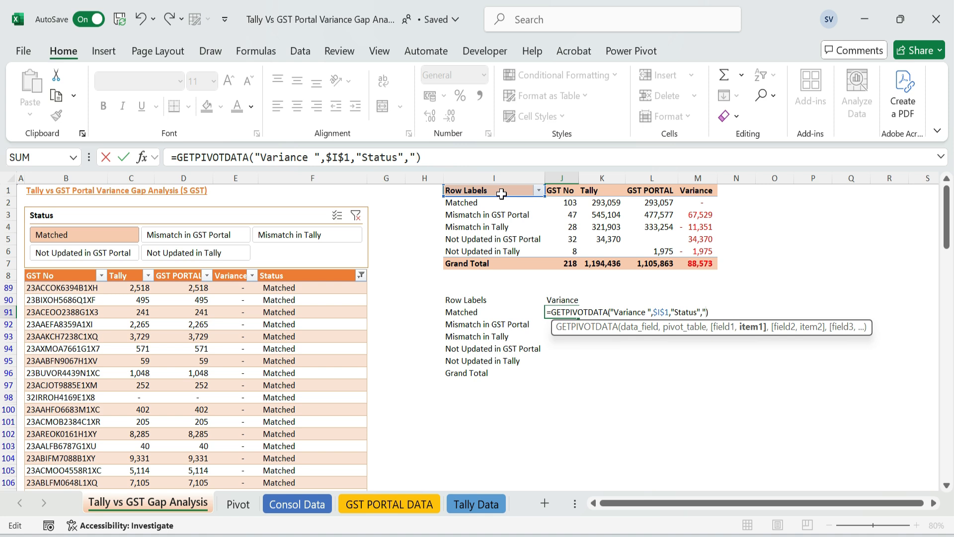
pyautogui.click(463, 314)
pyautogui.press('Return')
pyautogui.press('Up')
# Fill the GETPIVOTDATA formula from J91 down to J96 beside the remaining status labels
pyautogui.press('Left')
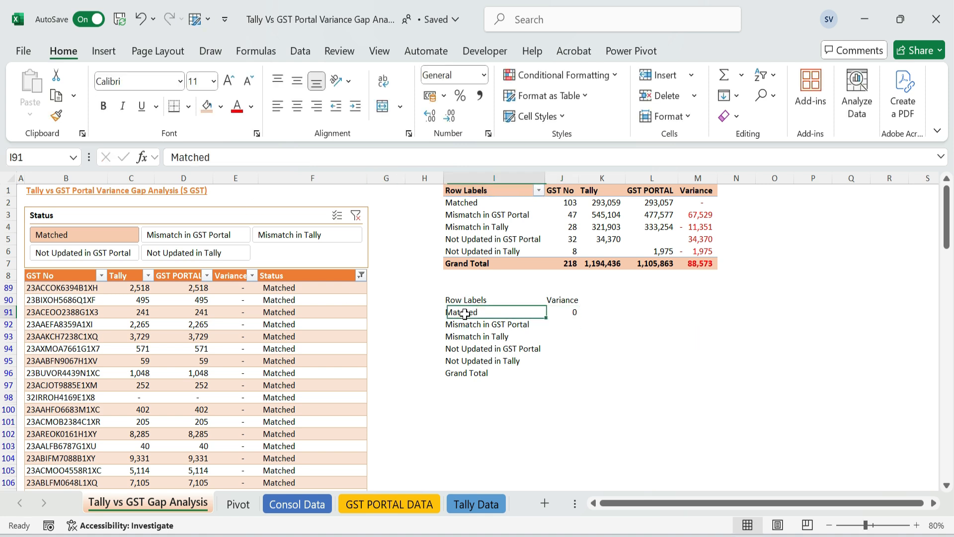
pyautogui.hotkey('ctrl', 'Down')
pyautogui.press('Right')
pyautogui.hotkey('ctrl', 'shift', 'Up')
pyautogui.hotkey('ctrl', 'Up')
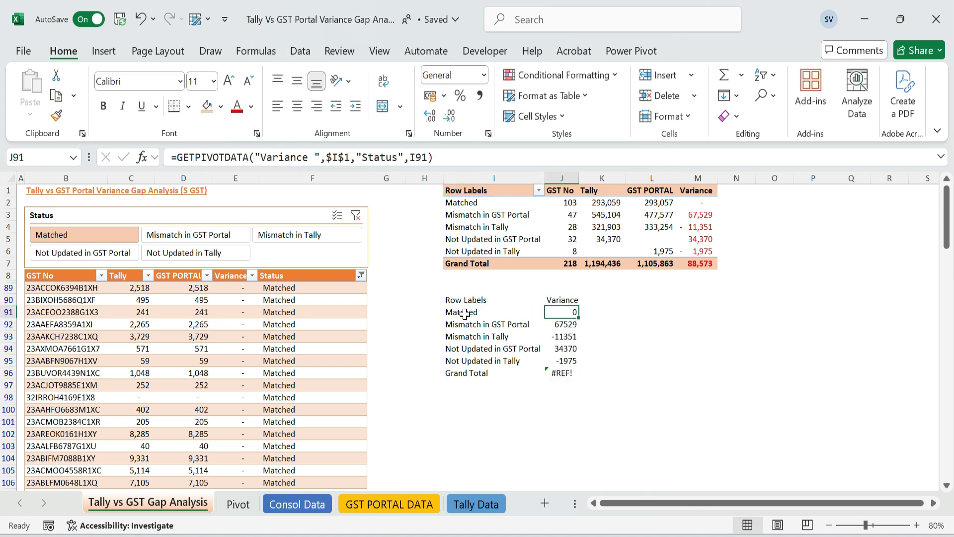
# Clear the Grand Total label and its formula from I96:J96
pyautogui.hotkey('ctrl', 'Down')
pyautogui.press('Left')
pyautogui.press('Left')
pyautogui.press('Right')
pyautogui.hotkey('shift', 'Right')
pyautogui.press('Delete')
# Apply borders to all cells of the small status table in I90:J95
pyautogui.press('Up')
pyautogui.hotkey('ctrl', 'Up')
pyautogui.hotkey('shift', 'Right')
pyautogui.hotkey('ctrl', 'shift', 'Down')
pyautogui.click(188, 106)
pyautogui.click(215, 271)
# Fill the header cells I90:J90 with light orange and make their text bold
pyautogui.moveTo(485, 300); pyautogui.dragTo(559, 300)
pyautogui.click(209, 106)
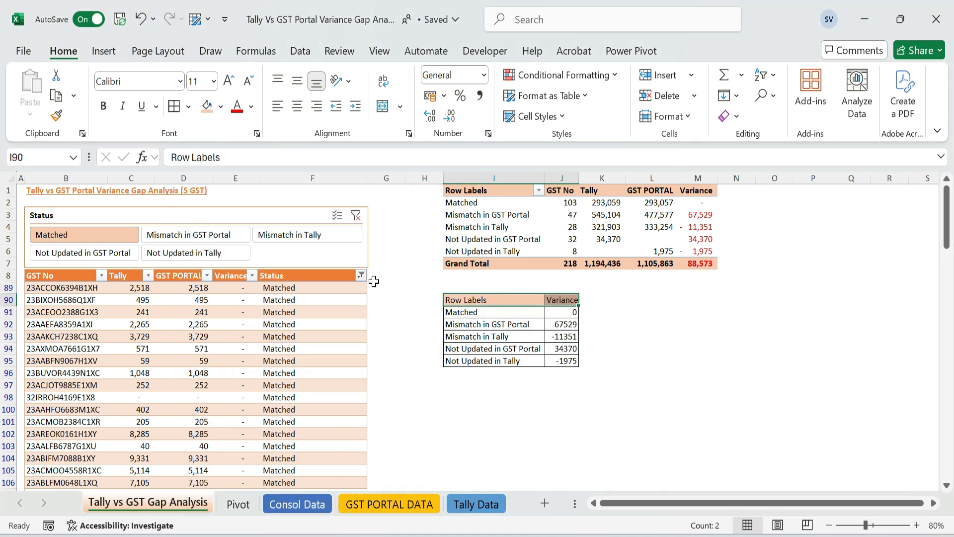
pyautogui.hotkey('ctrl', 'b')
# Rename the Row Labels header in I90 as Status and autofit the width of column J
pyautogui.write('S')
pyautogui.press('Right')
pyautogui.hotkey('alt', 'h')
pyautogui.press('o')
pyautogui.press('i')
# Format the Variance values in J91:J95 with comma style and no decimals
pyautogui.press('Down')
pyautogui.hotkey('ctrl', 'shift', 'Down')
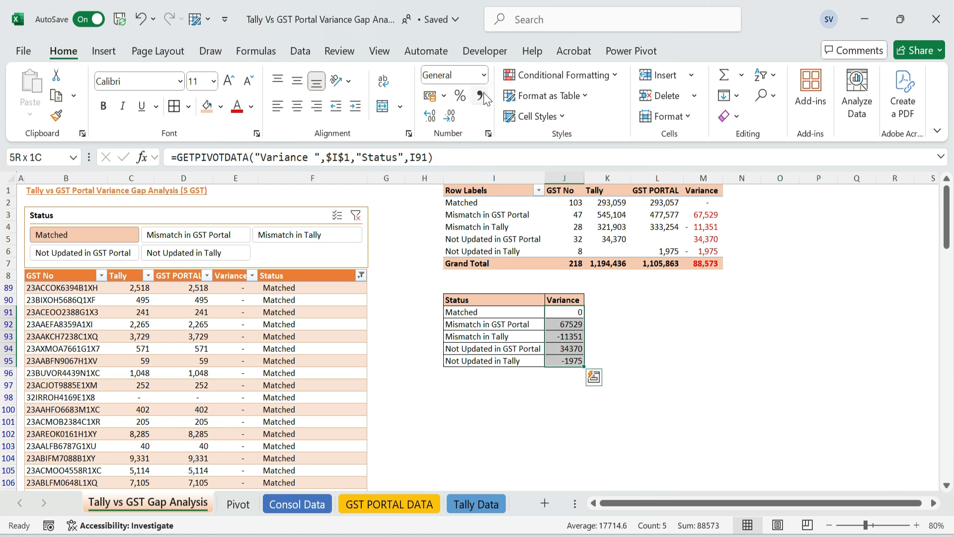
pyautogui.click(480, 96)
pyautogui.click(451, 115)
pyautogui.doubleClick(593, 173)
pyautogui.click(521, 324)
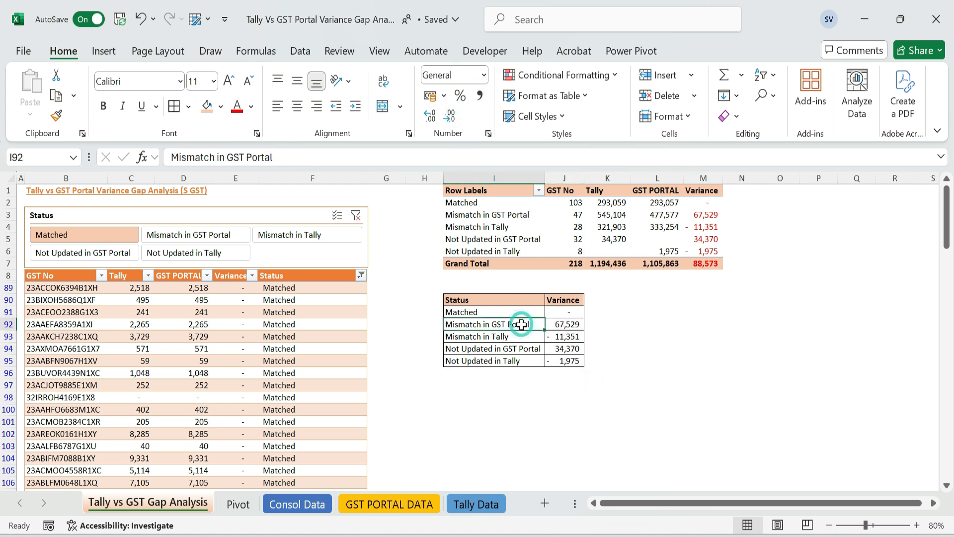
# Insert a Waterfall chart from the Status and Variance table in I90:J95
pyautogui.moveTo(567, 312); pyautogui.dragTo(567, 361)
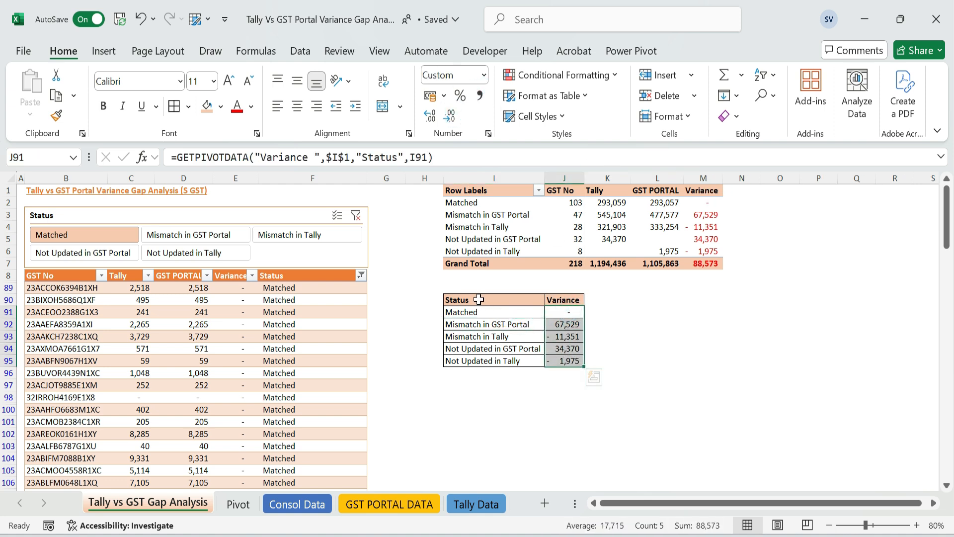
pyautogui.moveTo(479, 299); pyautogui.dragTo(566, 361)
pyautogui.click(104, 50)
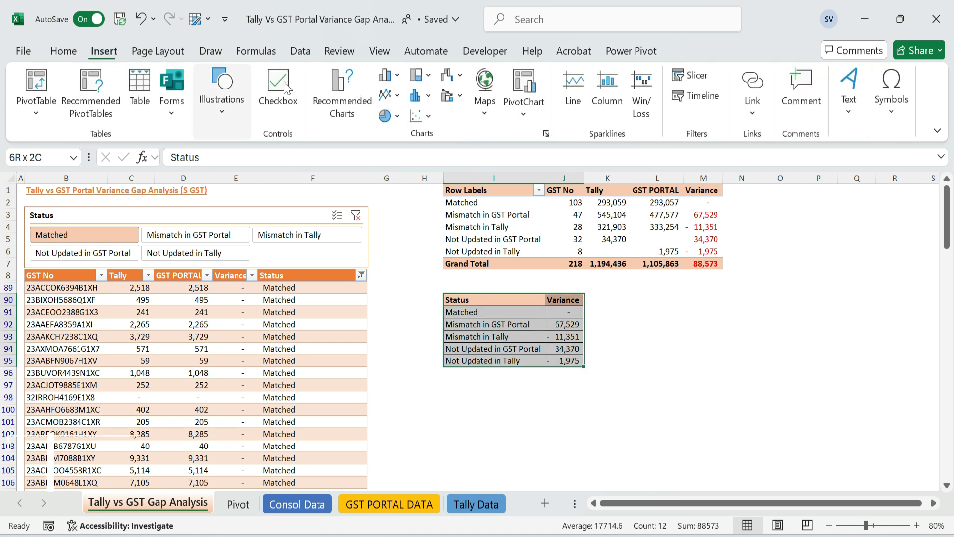
pyautogui.click(348, 102)
pyautogui.click(334, 378)
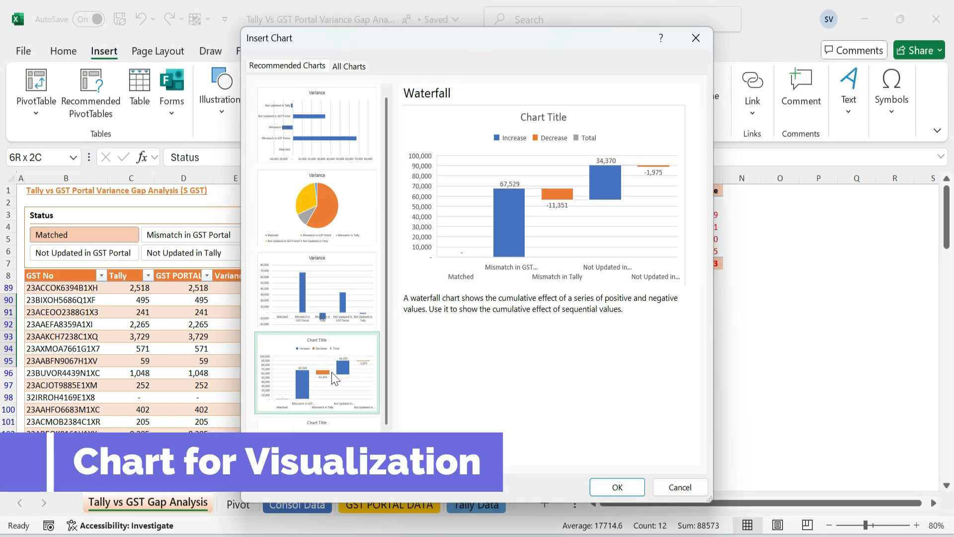
pyautogui.click(616, 487)
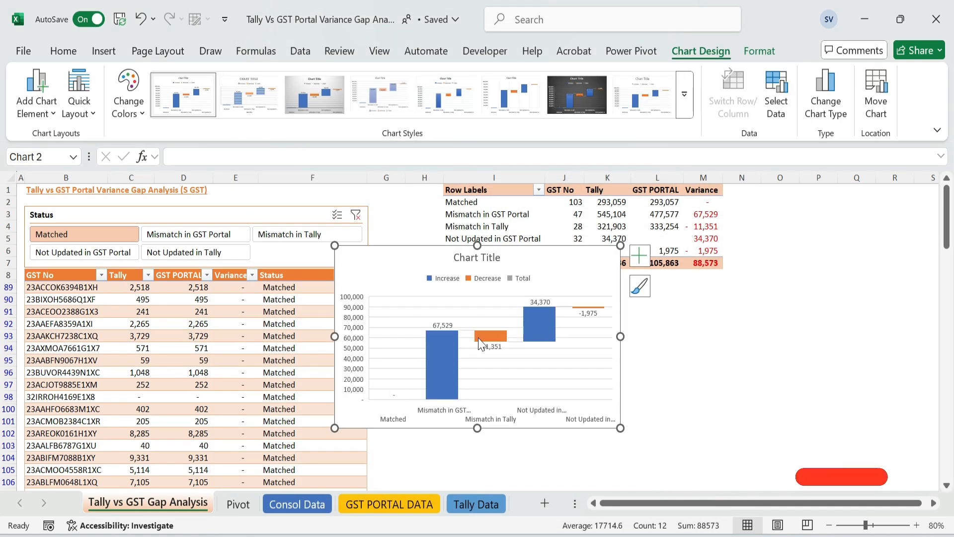
# Title the waterfall chart "Tally vs GST Portal GAP Analysis" and close the title formatting options
pyautogui.tripleClick(477, 258)
pyautogui.write('Tally vs GST Portal GAP Analysis')
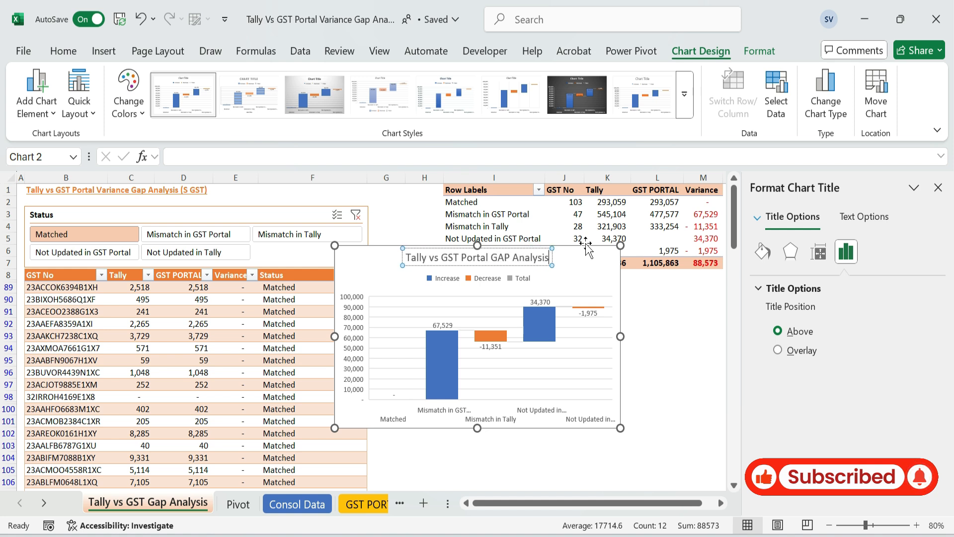
pyautogui.click(585, 247)
pyautogui.click(939, 187)
# Move the waterfall chart just below the pivot table and widen it to about column N
pyautogui.moveTo(573, 246); pyautogui.dragTo(660, 283)
pyautogui.moveTo(711, 373); pyautogui.dragTo(772, 374)
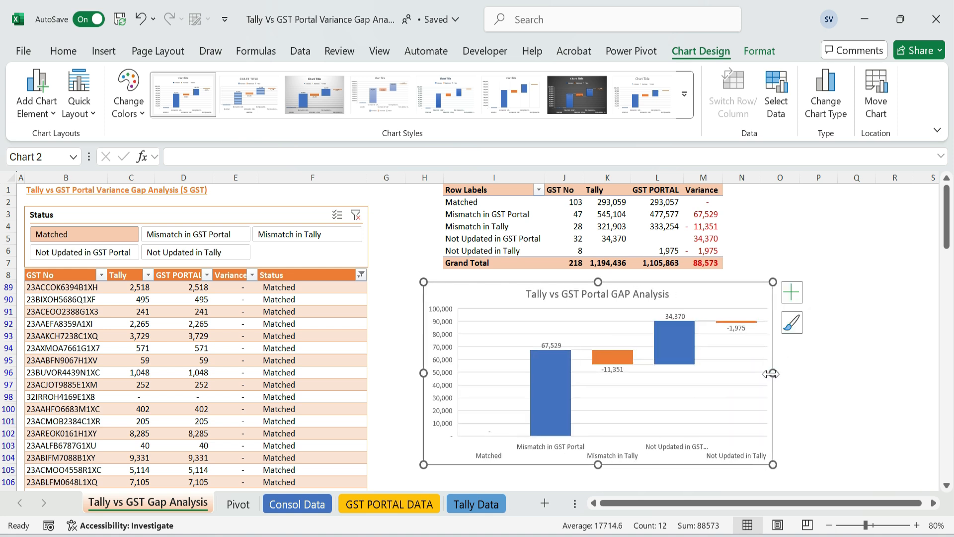
pyautogui.click(875, 304)
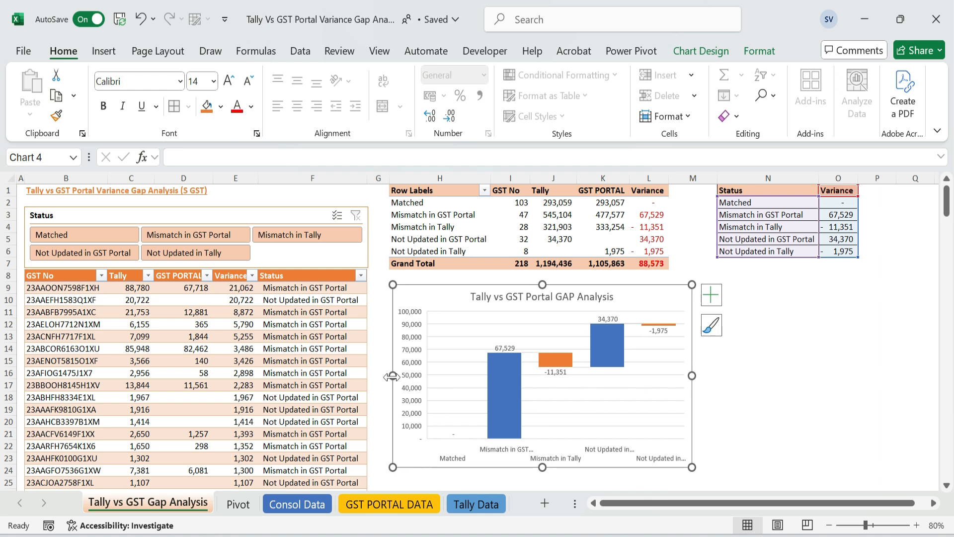
pyautogui.click(659, 238)
pyautogui.click(768, 385)
pyautogui.click(445, 209)
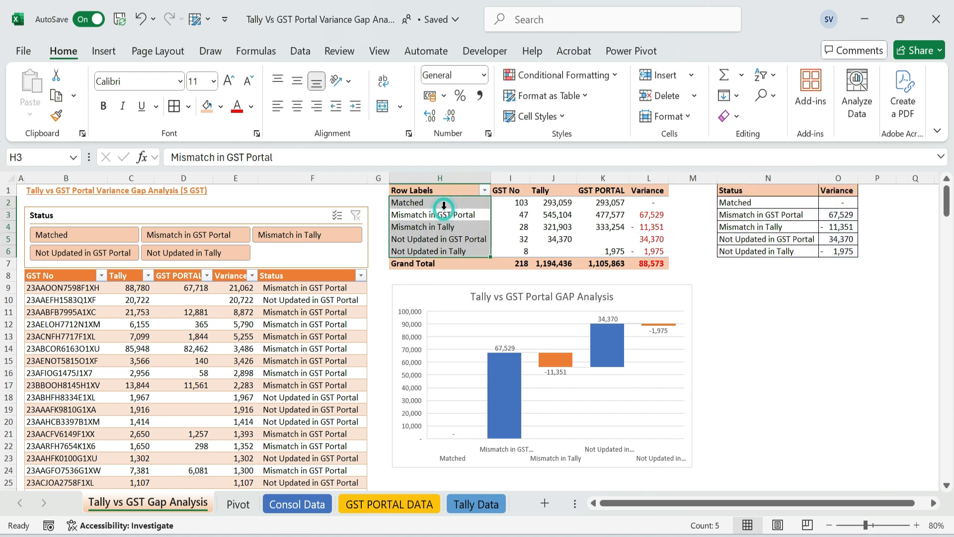
pyautogui.click(446, 191)
pyautogui.click(604, 202)
pyautogui.click(647, 203)
# Filter the table by Matched, Mismatch in GST Portal, Mismatch in Tally and Not Updated in Tally in turn to review each status's rows
pyautogui.click(105, 235)
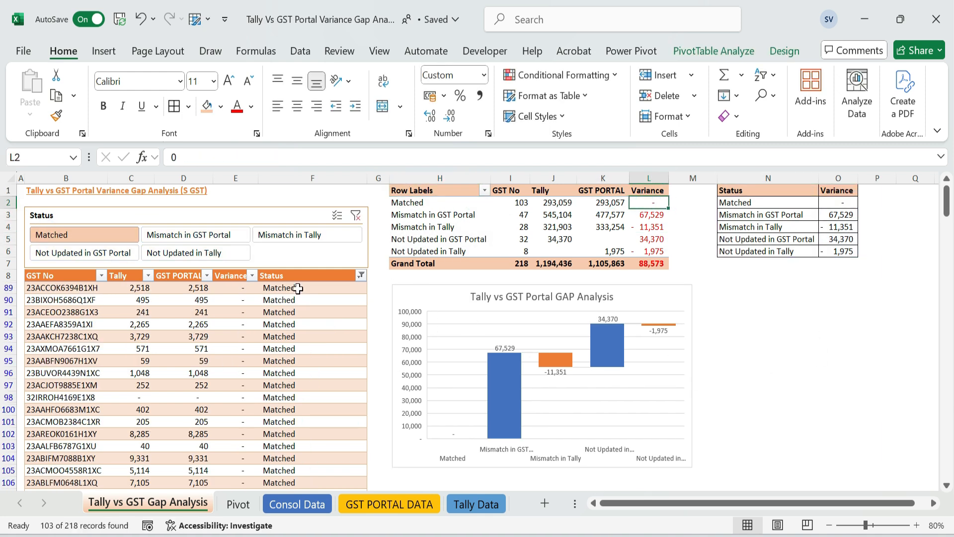
pyautogui.moveTo(298, 288); pyautogui.dragTo(305, 381)
pyautogui.click(446, 214)
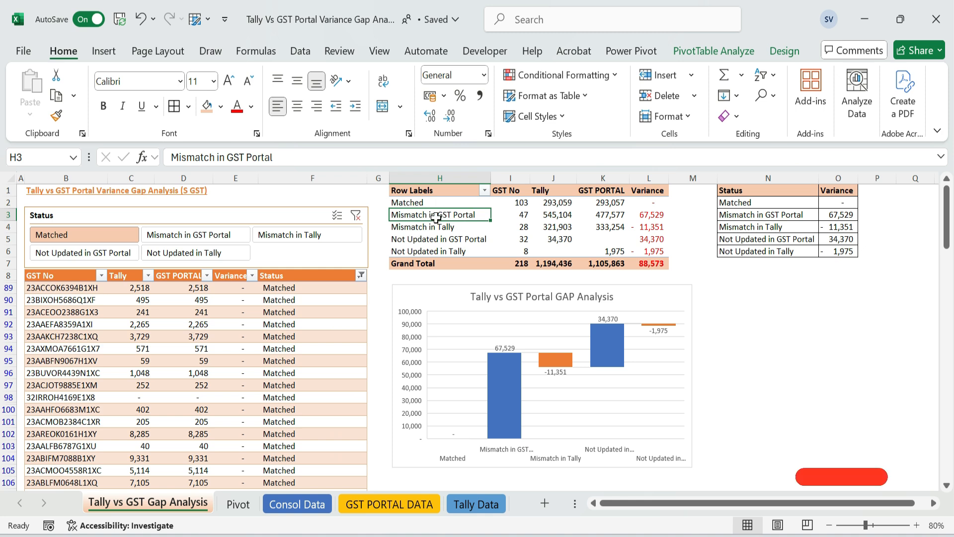
pyautogui.click(159, 234)
pyautogui.click(304, 235)
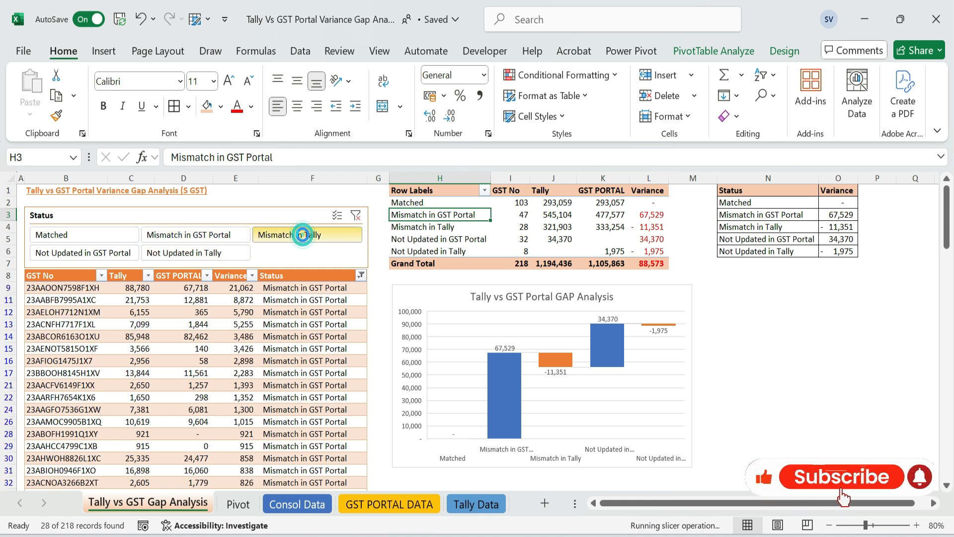
pyautogui.click(214, 252)
pyautogui.click(76, 288)
pyautogui.moveTo(76, 288); pyautogui.dragTo(305, 358)
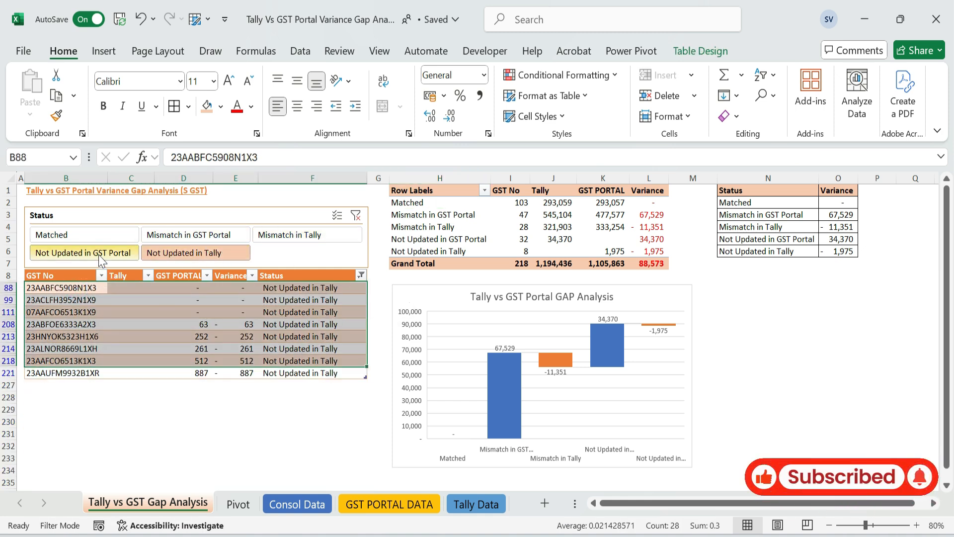
# Filter the table by Not Updated in GST Portal to review its rows and clear the Status filter
pyautogui.click(83, 253)
pyautogui.moveTo(59, 282); pyautogui.dragTo(320, 426)
pyautogui.click(356, 215)
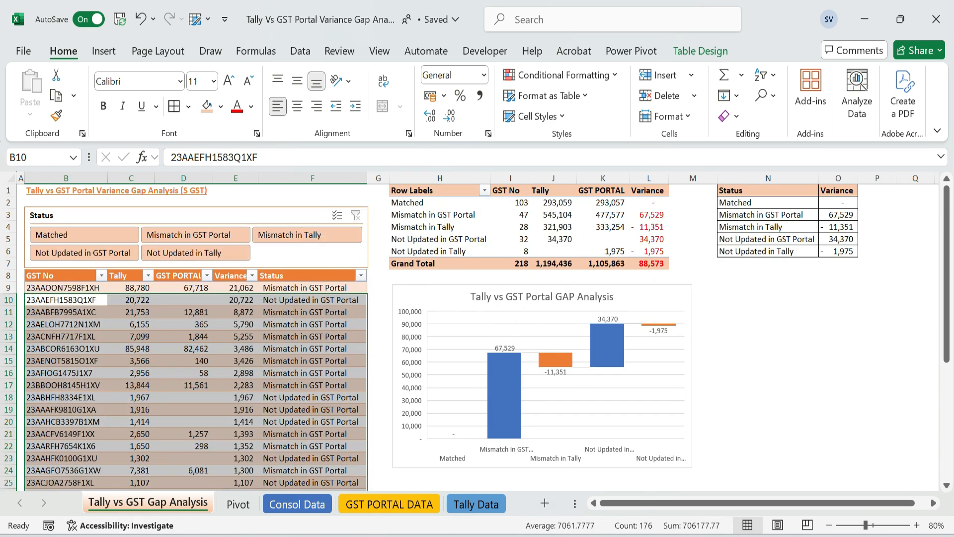
pyautogui.click(805, 335)
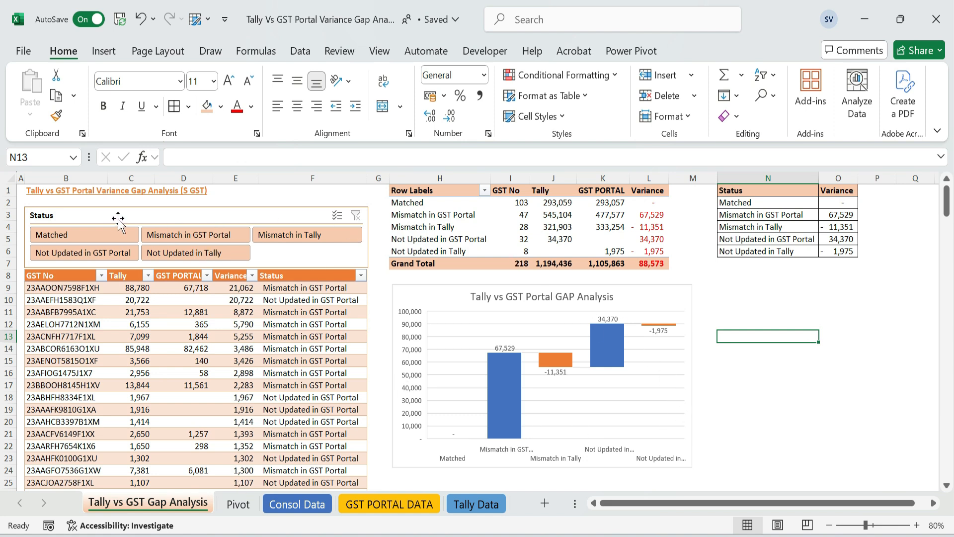
pyautogui.click(785, 296)
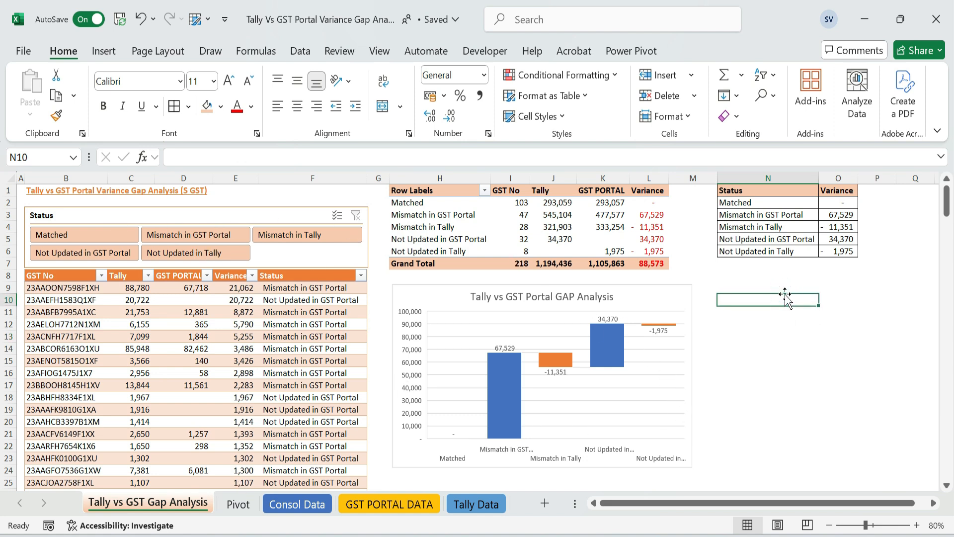